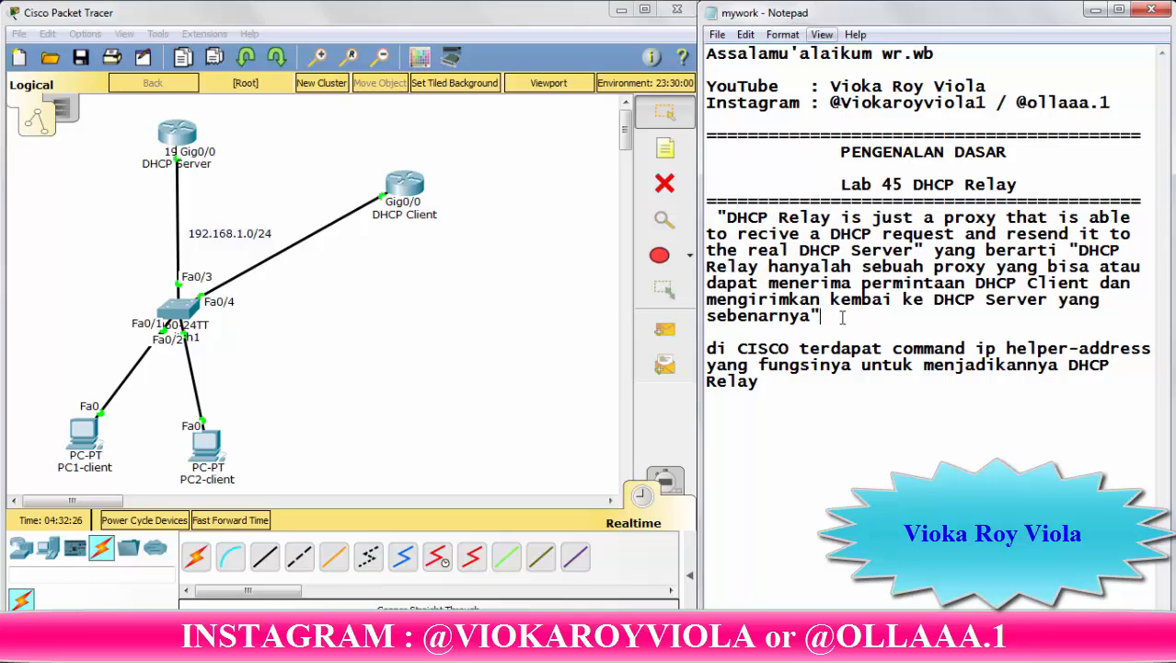
Rename the router labelled DHCP Client to DHCP Relay
{"action": "left_click", "coordinate": [426, 217]}
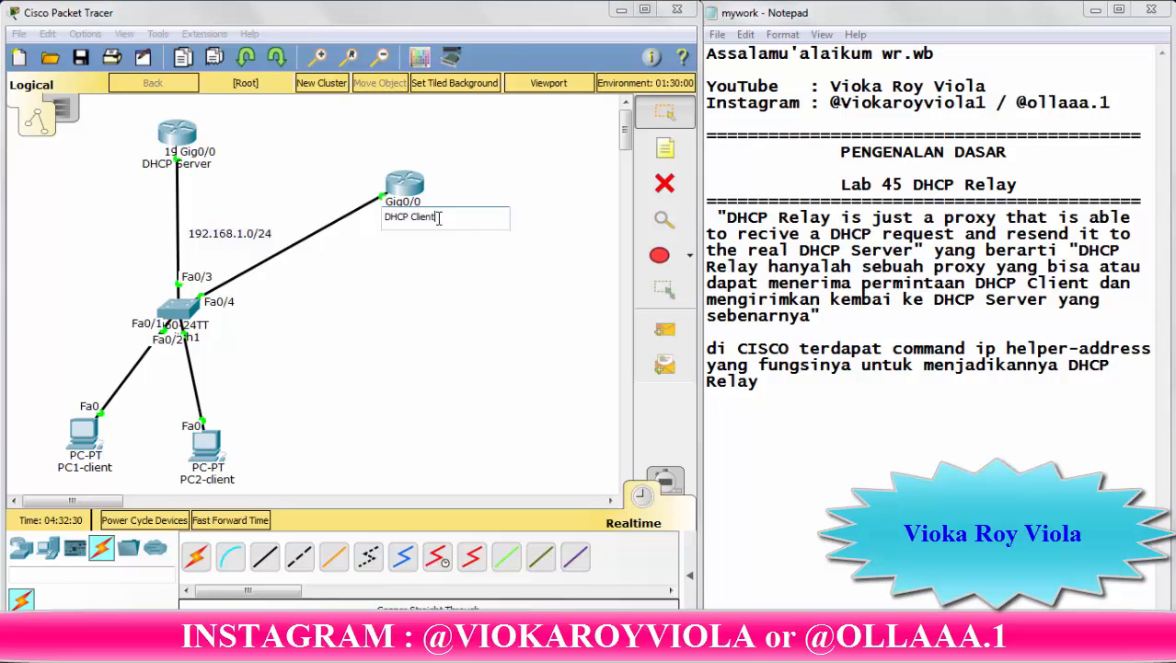
{"action": "key", "text": "BackSpace"}
{"action": "key", "text": "BackSpace"}
{"action": "key", "text": "BackSpace"}
{"action": "key", "text": "BackSpace"}
{"action": "key", "text": "BackSpace"}
{"action": "key", "text": "BackSpace"}
{"action": "type", "text": "RE"}
{"action": "key", "text": "BackSpace"}
{"action": "type", "text": "elay"}
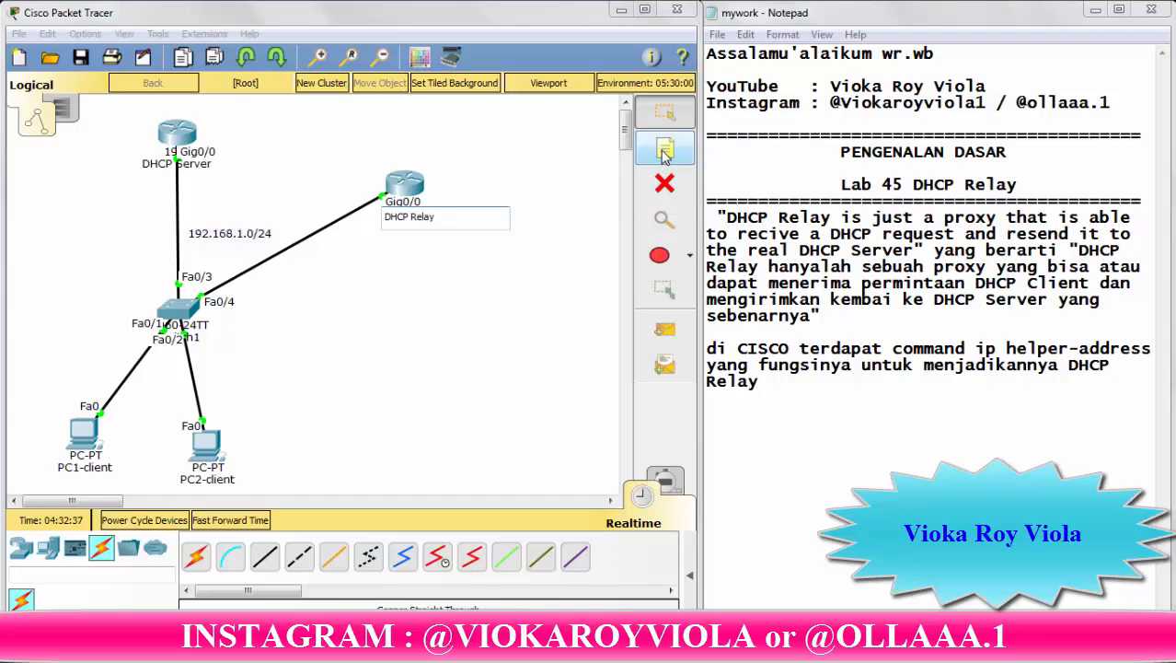
{"action": "left_click", "coordinate": [342, 246]}
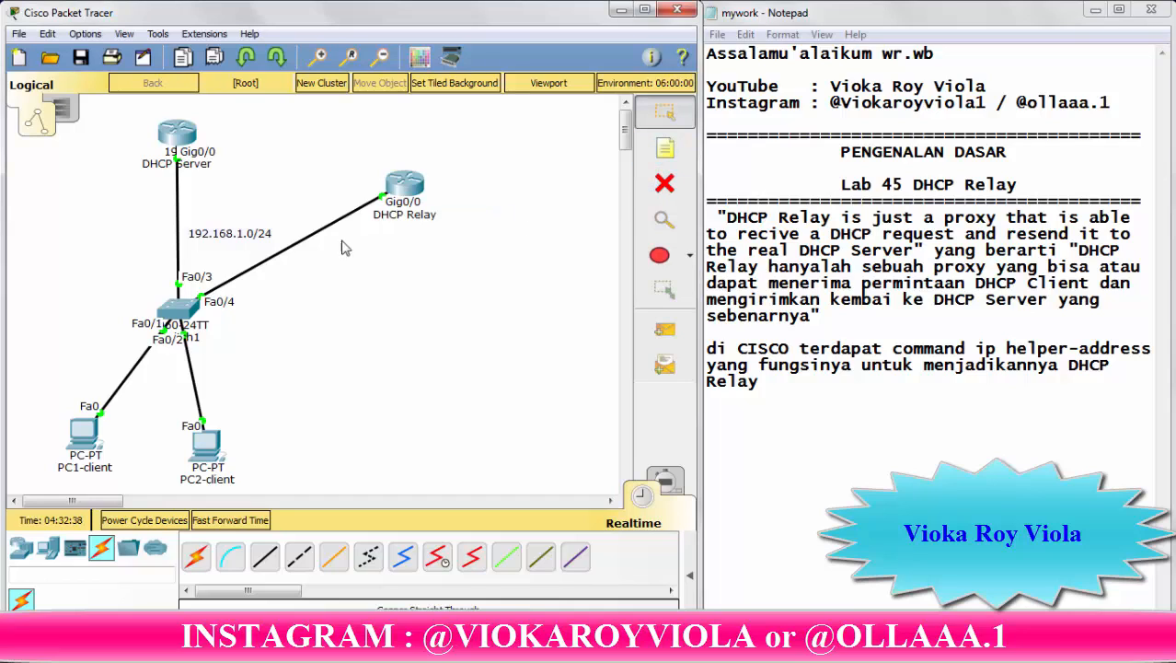
Add a 2960-24TT switch to the workspace below the DHCP Relay router
{"action": "left_click", "coordinate": [22, 548]}
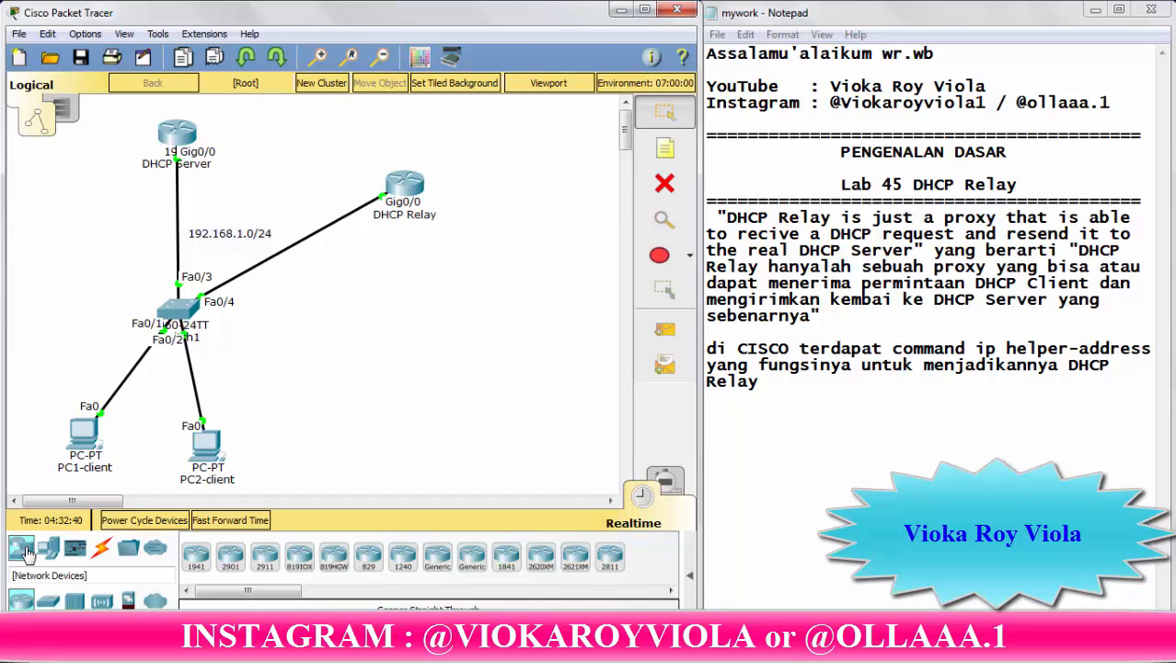
{"action": "left_click", "coordinate": [48, 601]}
{"action": "left_click", "coordinate": [195, 556]}
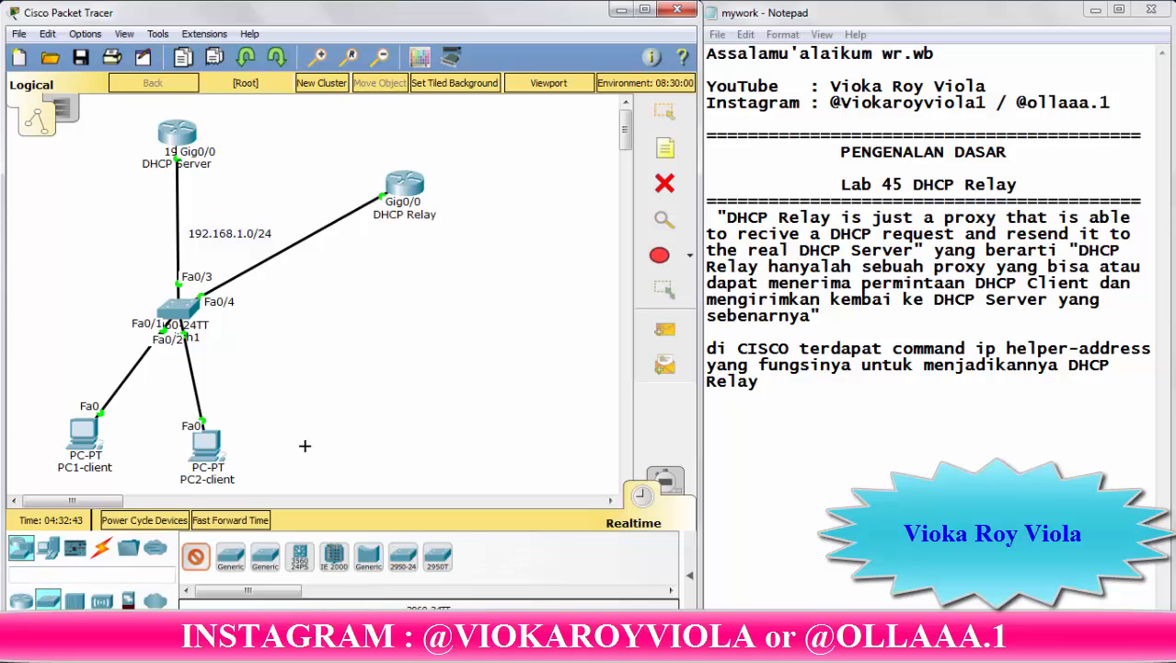
{"action": "left_click", "coordinate": [411, 293]}
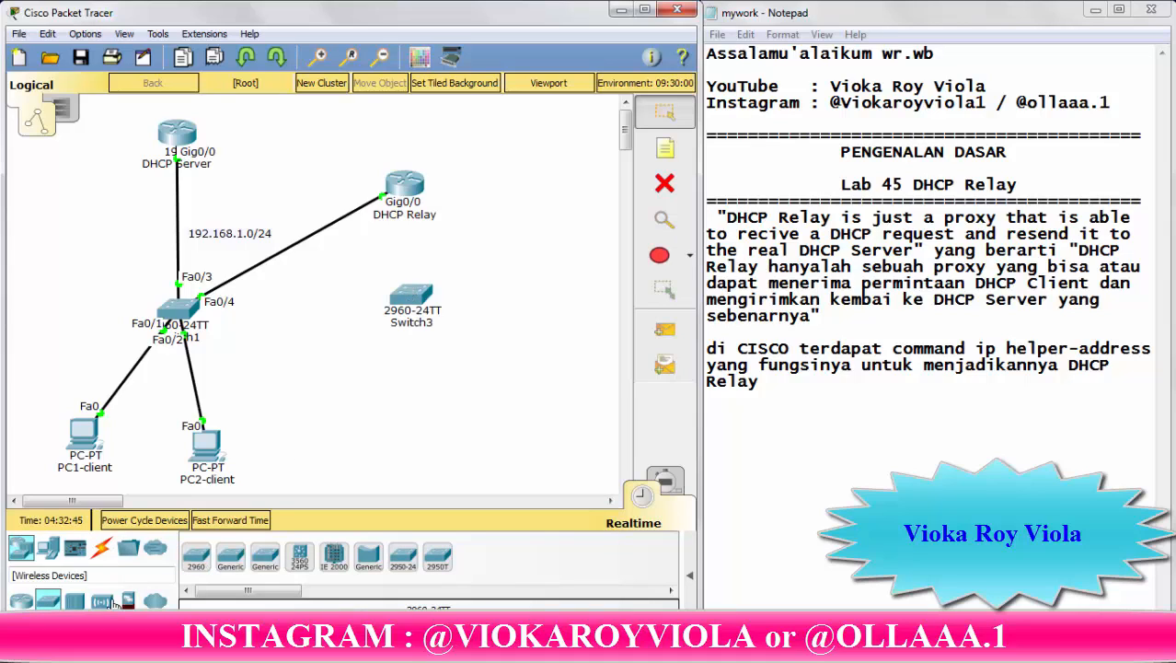
Add two generic PCs side by side below the new 2960-24TT switch
{"action": "left_click", "coordinate": [50, 546]}
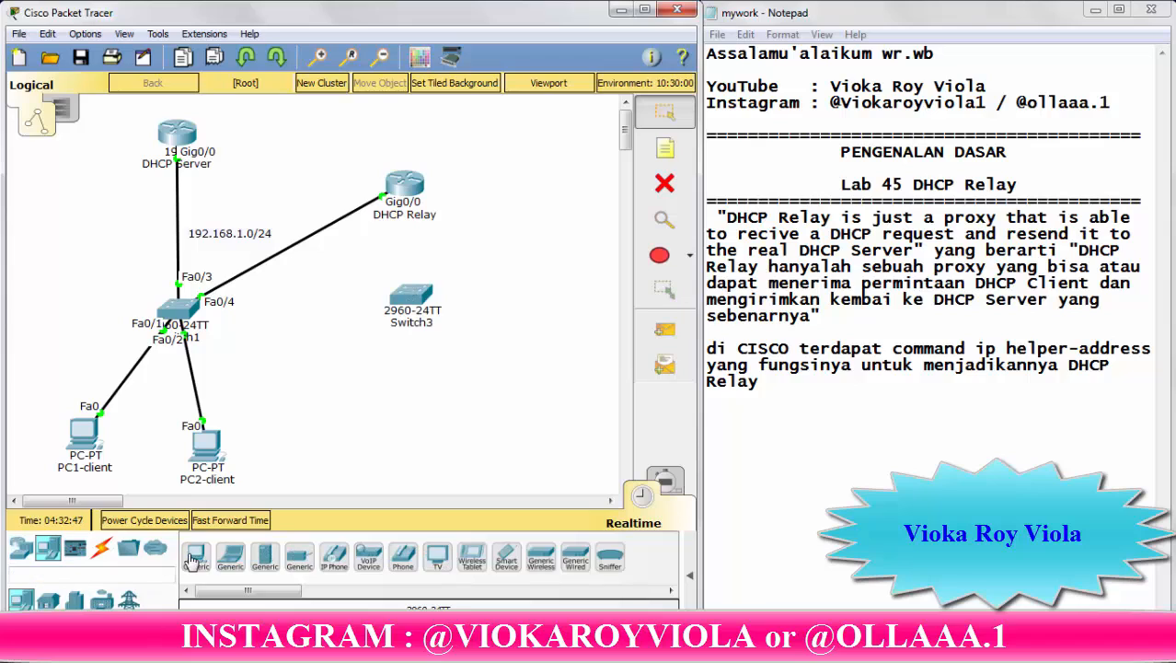
{"action": "left_click", "coordinate": [205, 560]}
{"action": "left_click", "coordinate": [340, 403]}
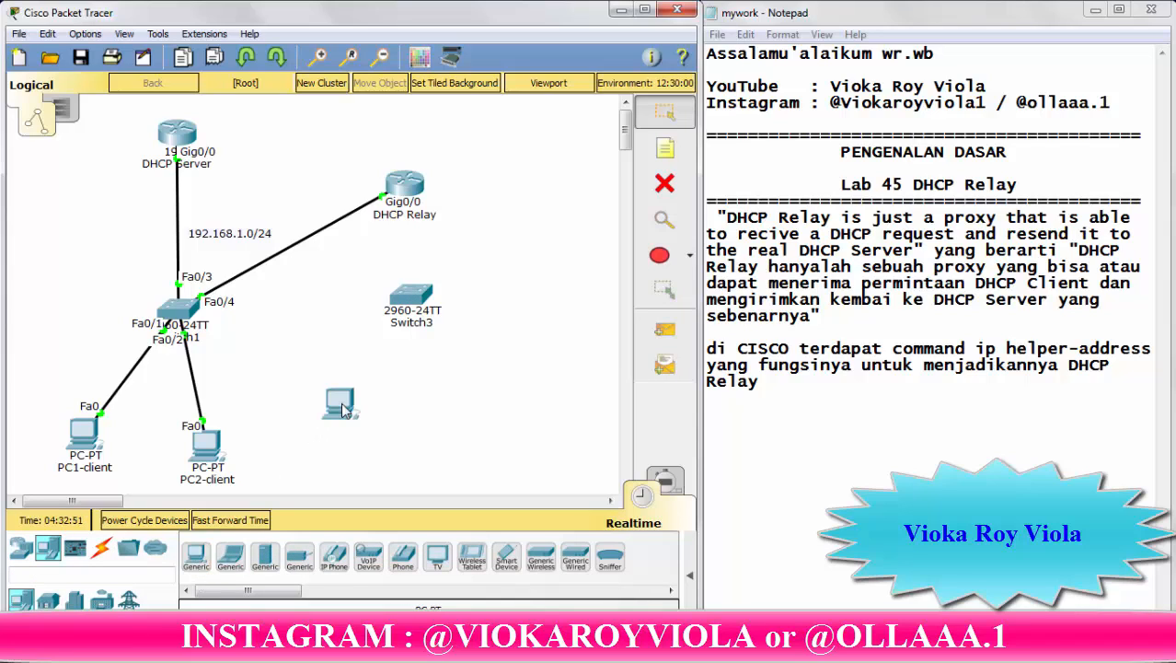
{"action": "left_click", "coordinate": [201, 558]}
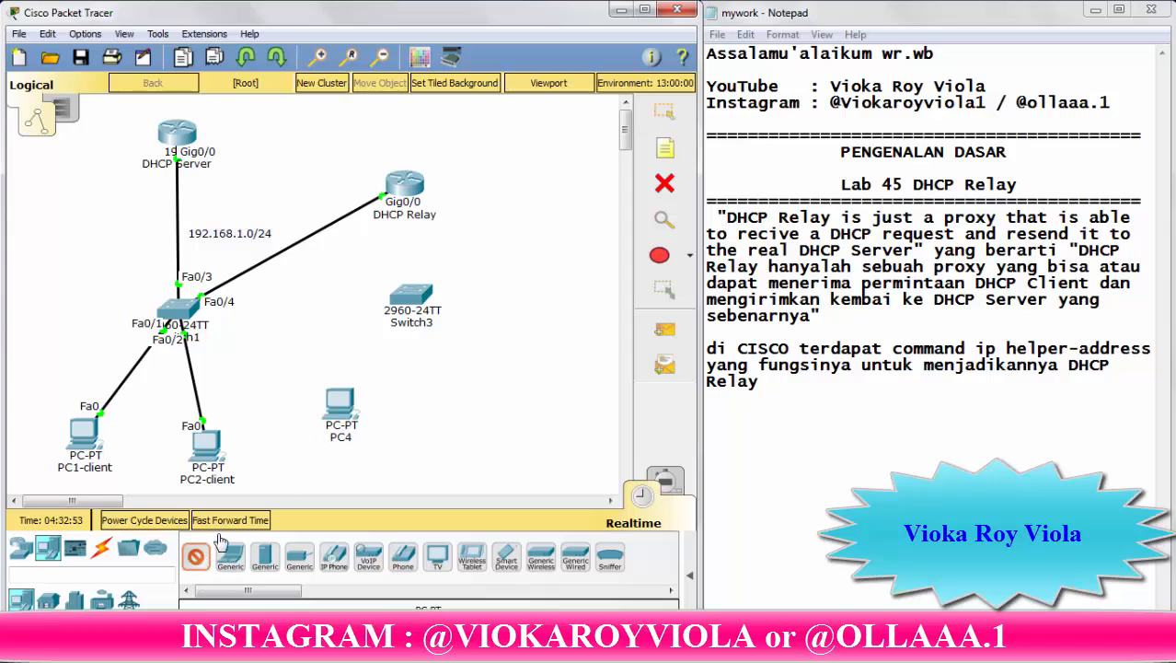
{"action": "left_click", "coordinate": [448, 402]}
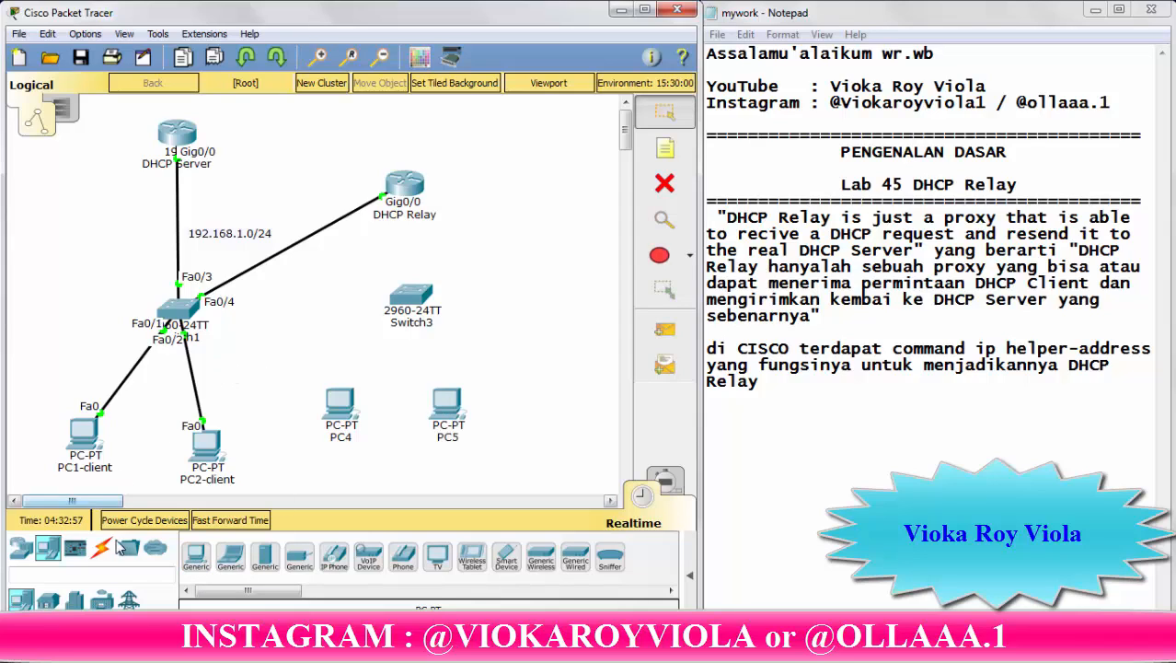
Link the DHCP Relay router to Switch3 using the automatically chosen connection type
{"action": "left_click", "coordinate": [102, 549]}
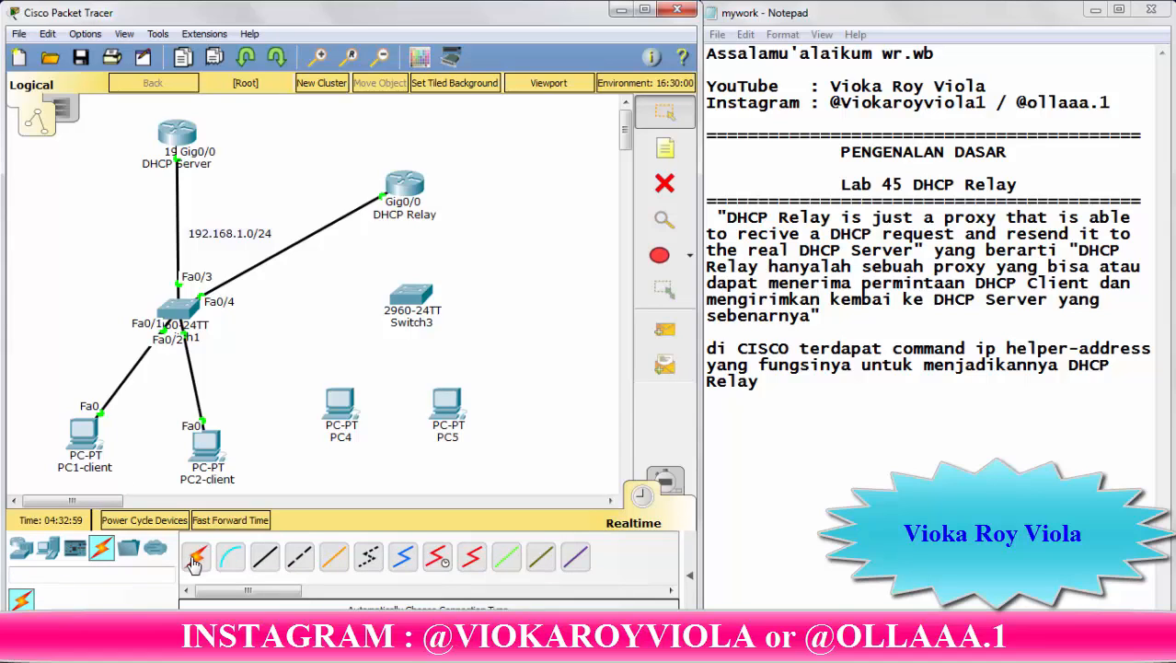
{"action": "left_click", "coordinate": [411, 185]}
{"action": "left_click", "coordinate": [410, 292]}
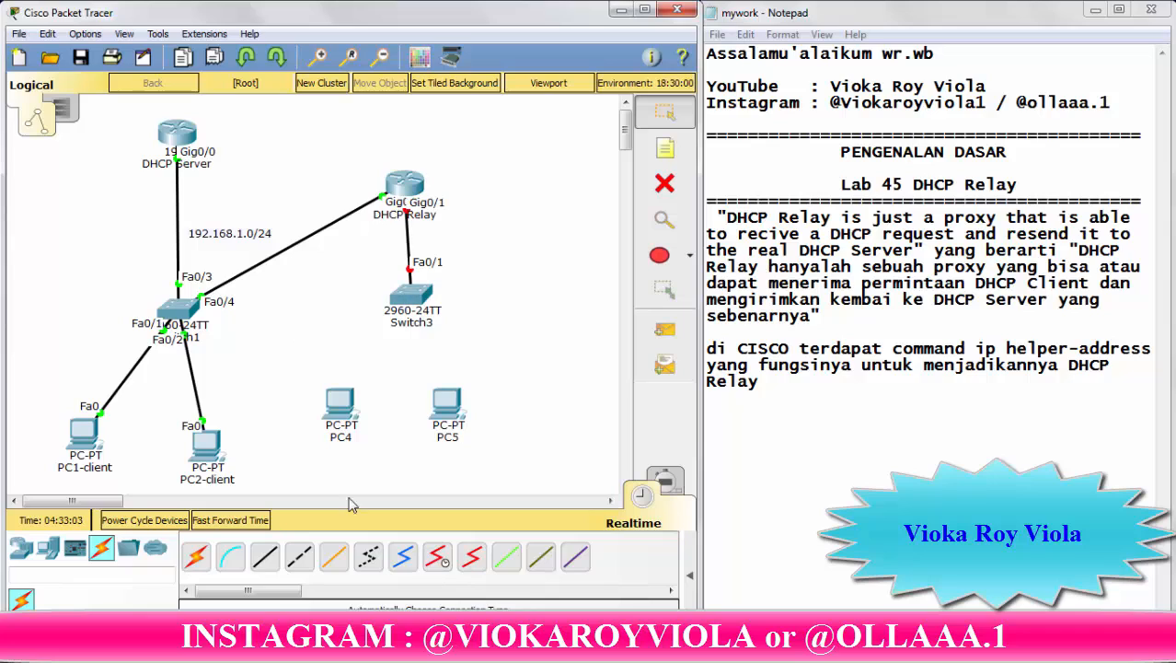
Connect Switch3's FastEthernet0/2 to PC4's FastEthernet0 with a copper straight-through cable
{"action": "left_click", "coordinate": [259, 570]}
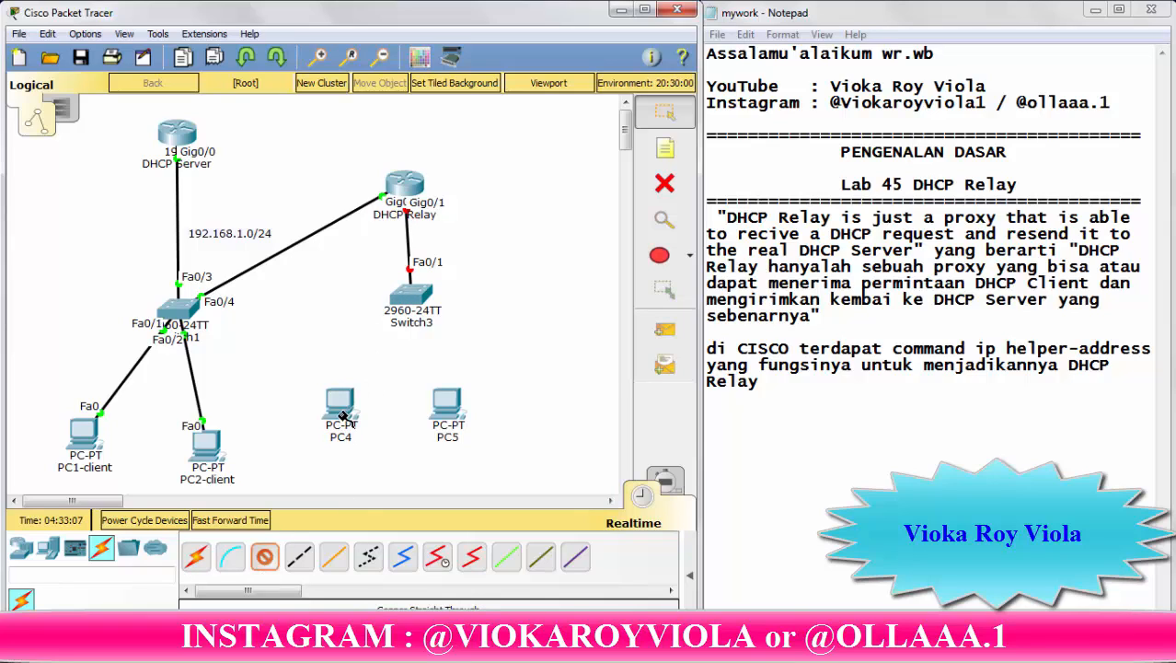
{"action": "left_click", "coordinate": [413, 292]}
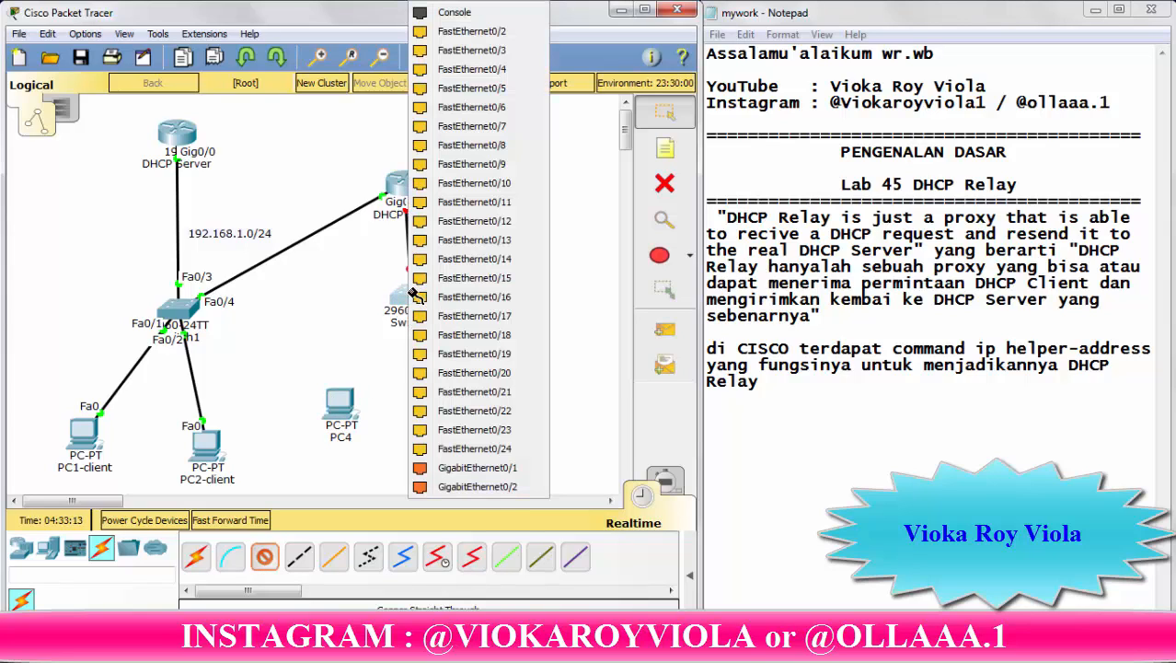
{"action": "left_click", "coordinate": [486, 33]}
{"action": "left_click", "coordinate": [337, 408]}
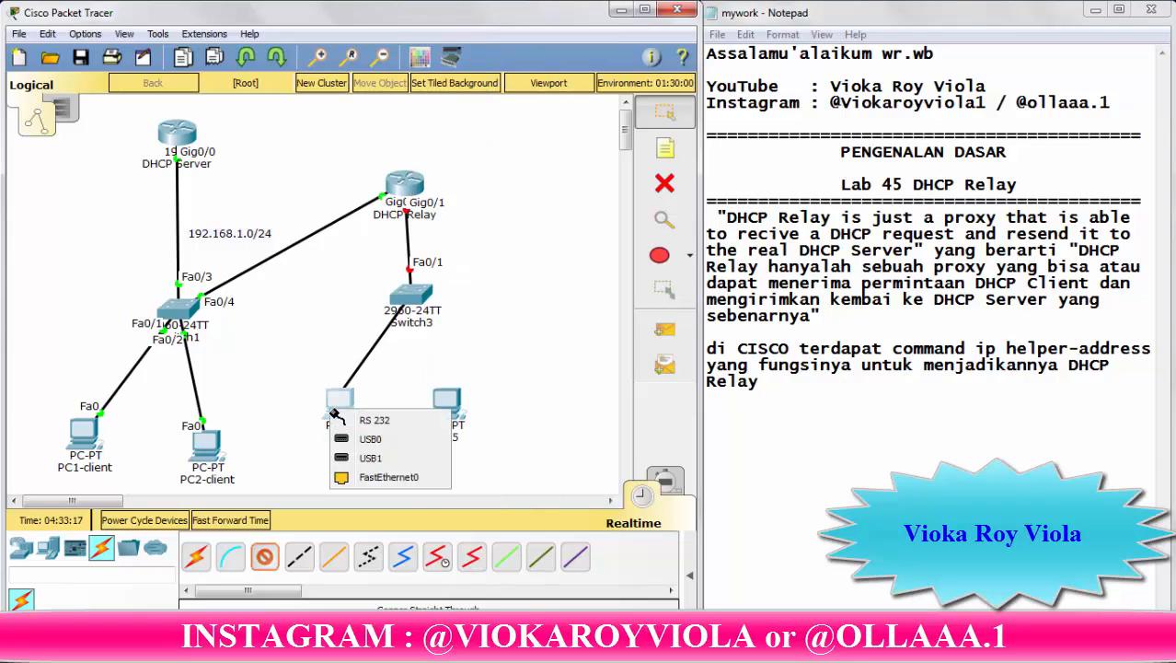
{"action": "left_click", "coordinate": [390, 476]}
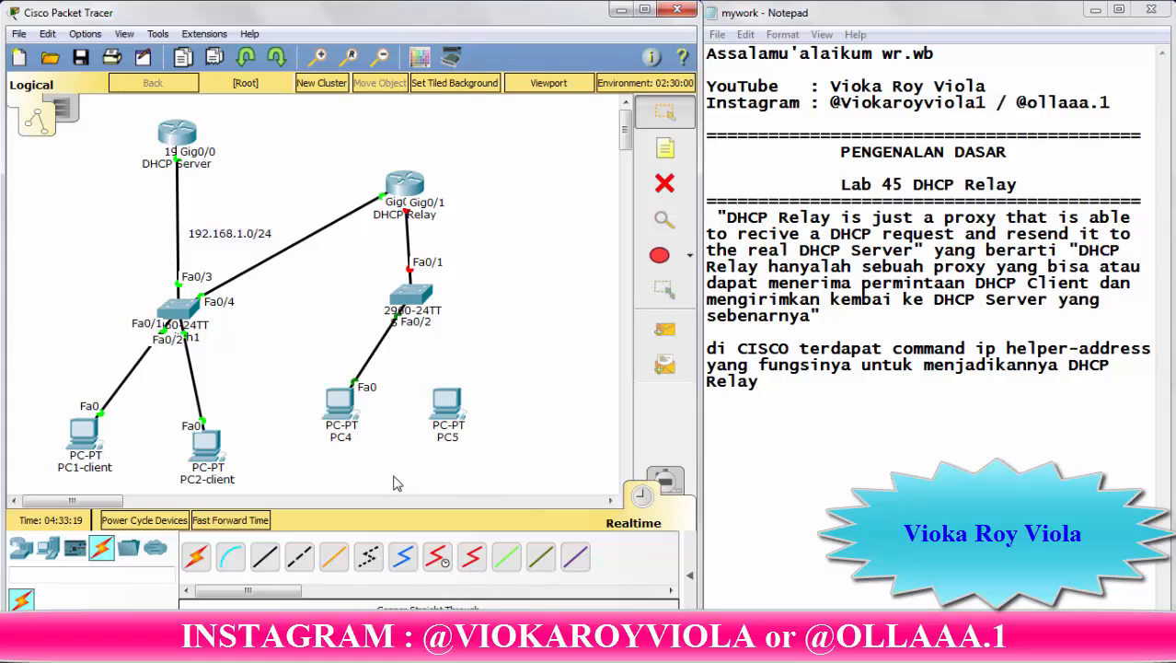
Connect PC5's FastEthernet0 to Switch3's FastEthernet0/3 with a copper straight-through cable, and shift PC4 and PC5 slightly to the right
{"action": "left_click", "coordinate": [271, 559]}
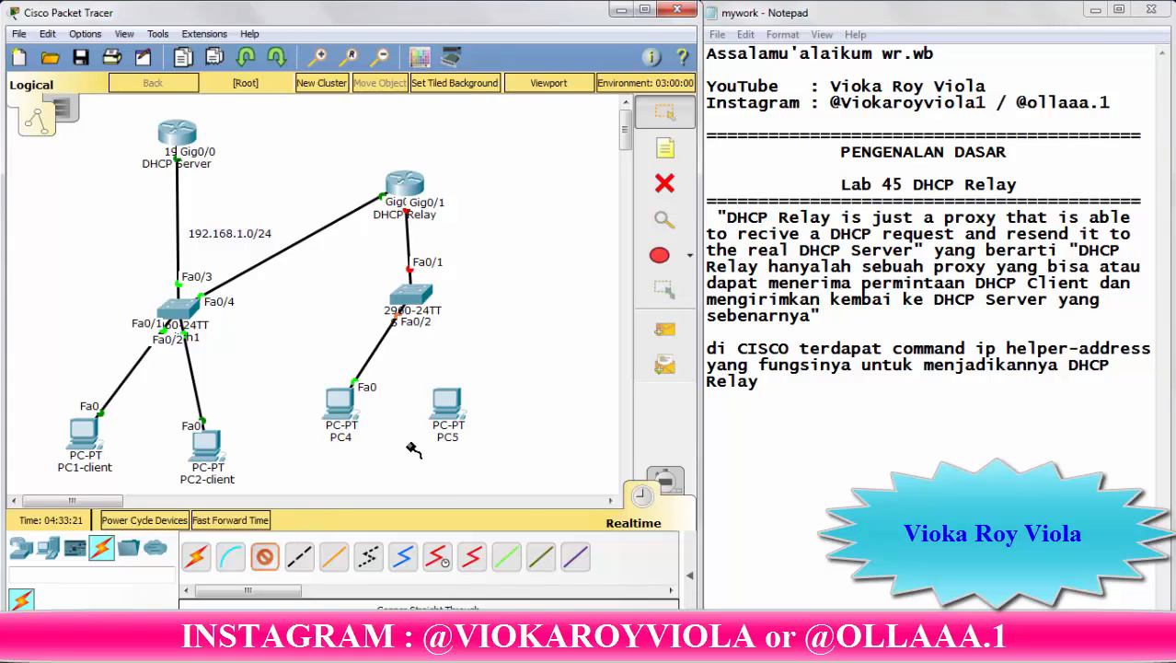
{"action": "left_click", "coordinate": [450, 402]}
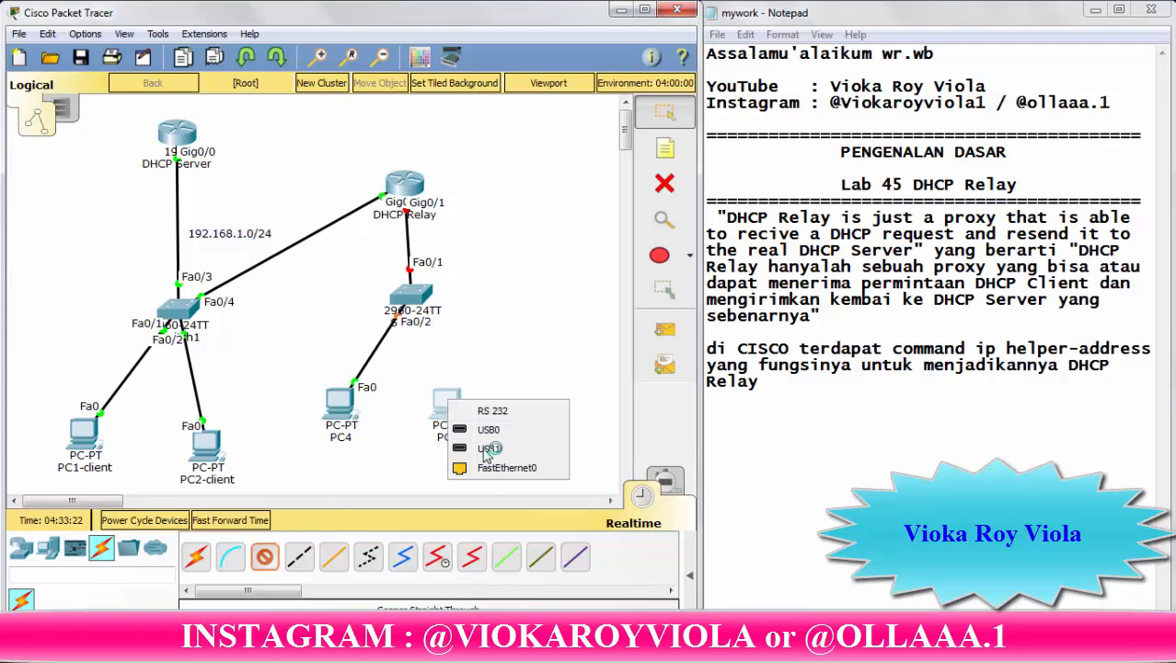
{"action": "left_click", "coordinate": [498, 469]}
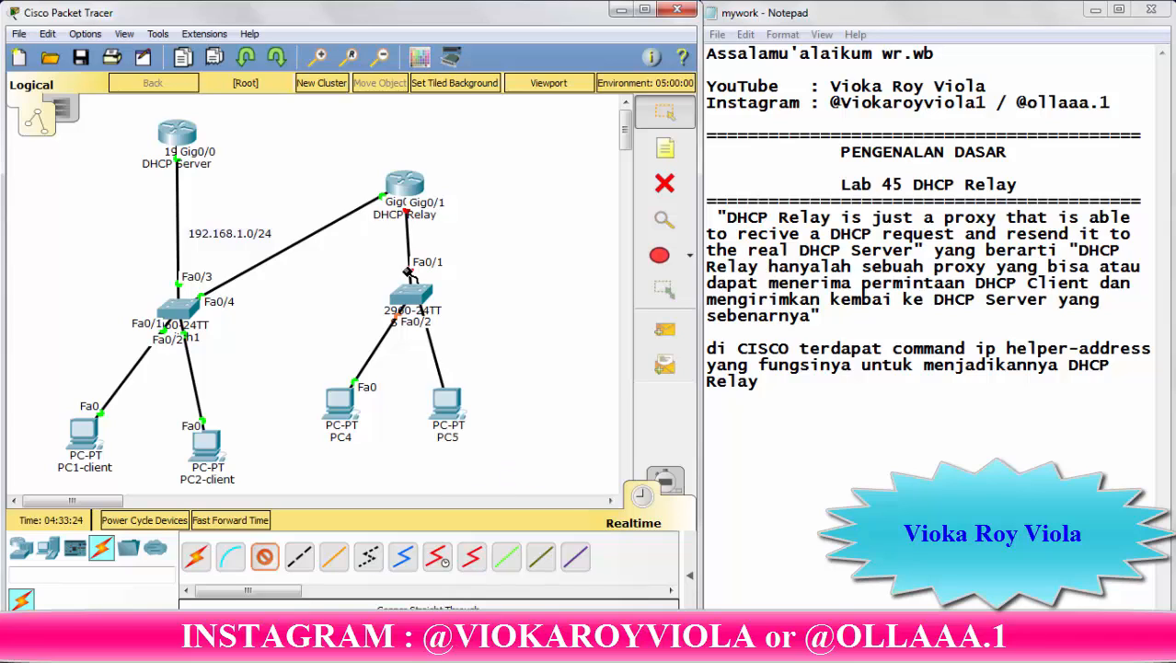
{"action": "left_click", "coordinate": [416, 298]}
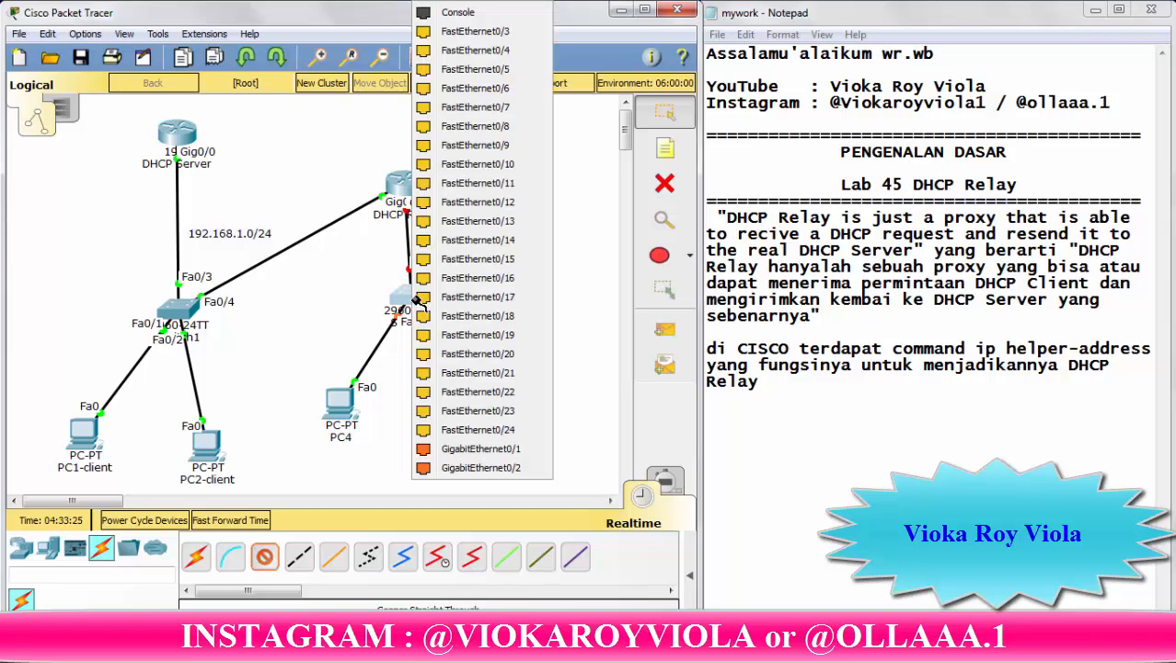
{"action": "left_click", "coordinate": [478, 31]}
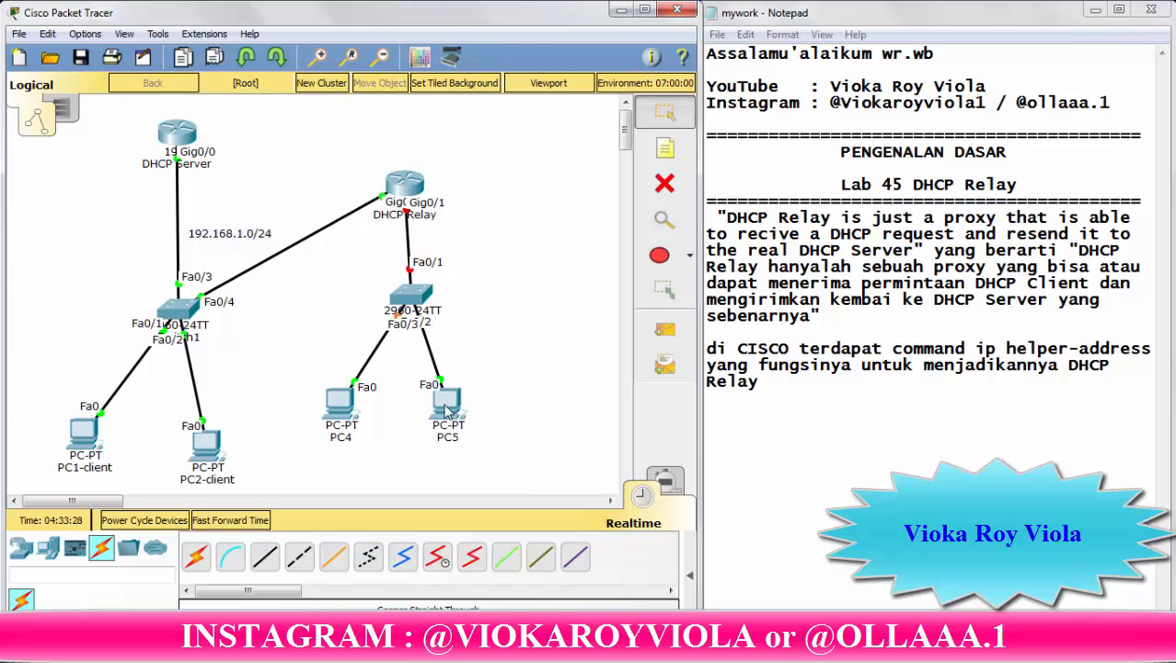
{"action": "left_click_drag", "start_coordinate": [449, 407], "coordinate": [497, 397]}
{"action": "left_click_drag", "start_coordinate": [349, 411], "coordinate": [377, 401]}
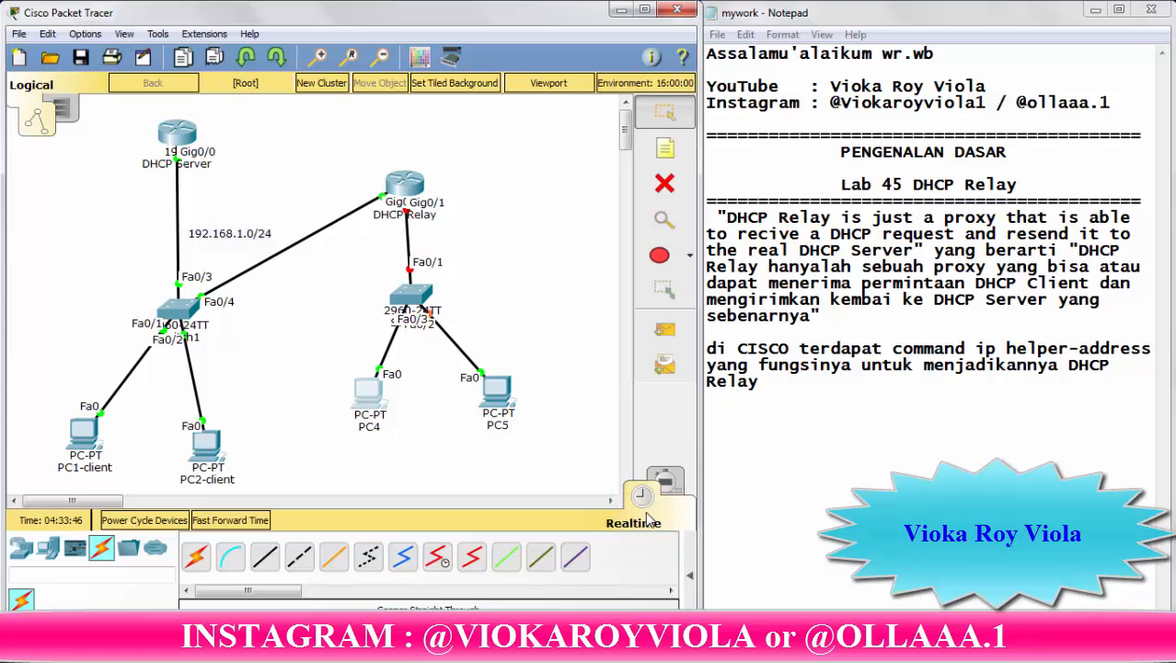
{"action": "left_click", "coordinate": [406, 187]}
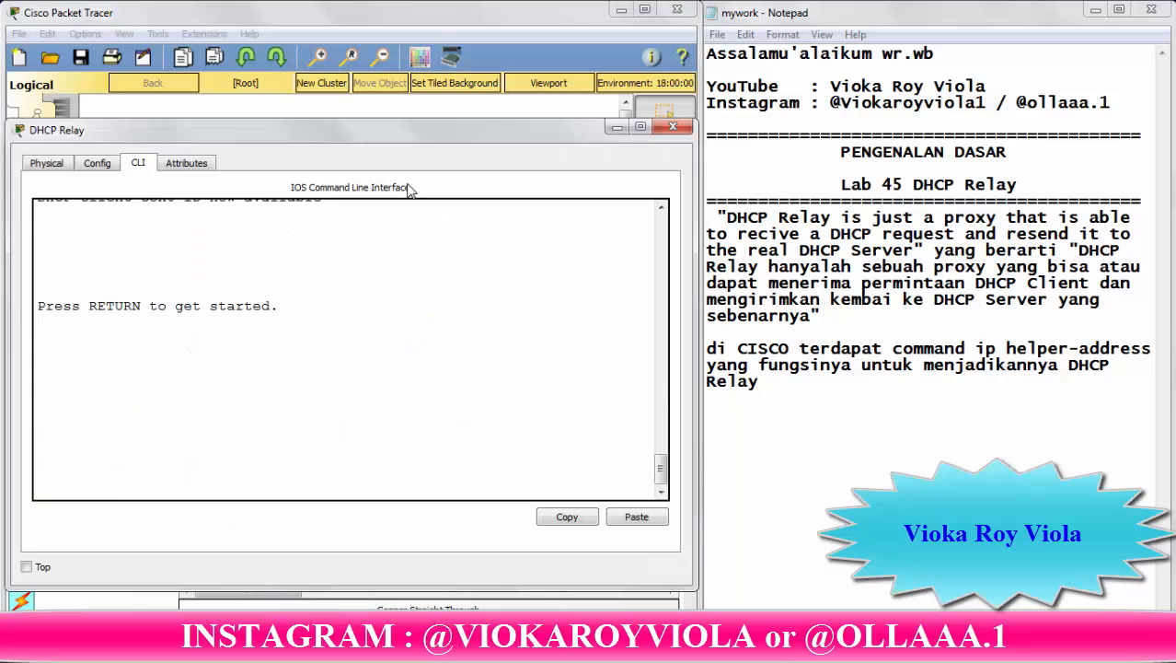
{"action": "left_click", "coordinate": [617, 127]}
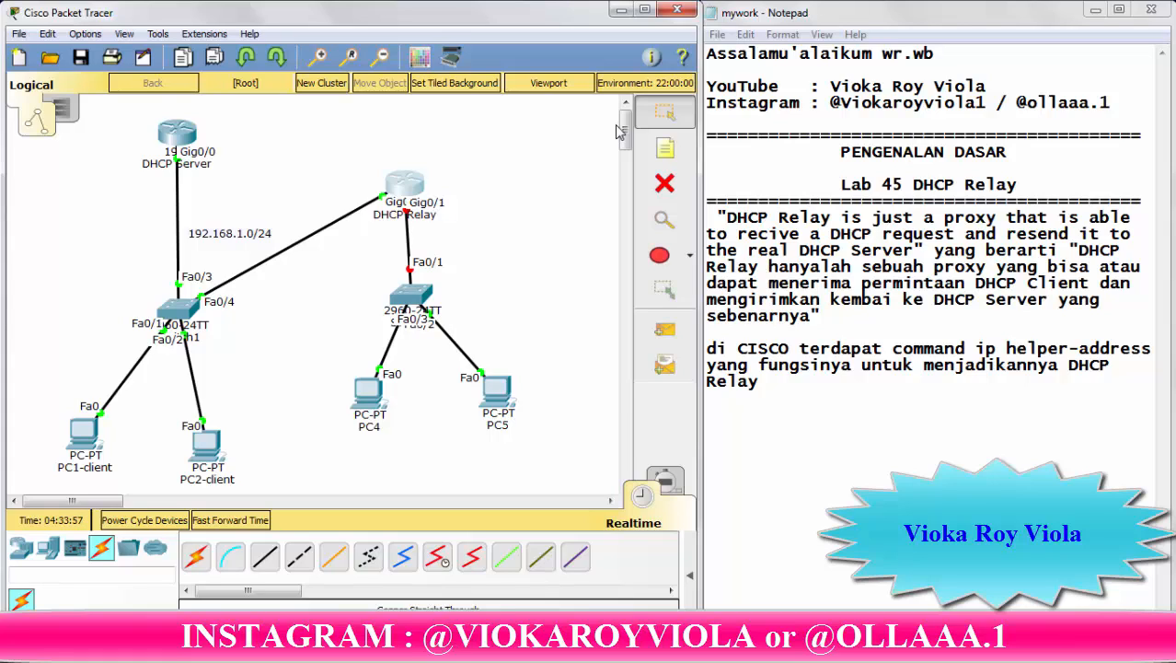
{"action": "left_click", "coordinate": [173, 138]}
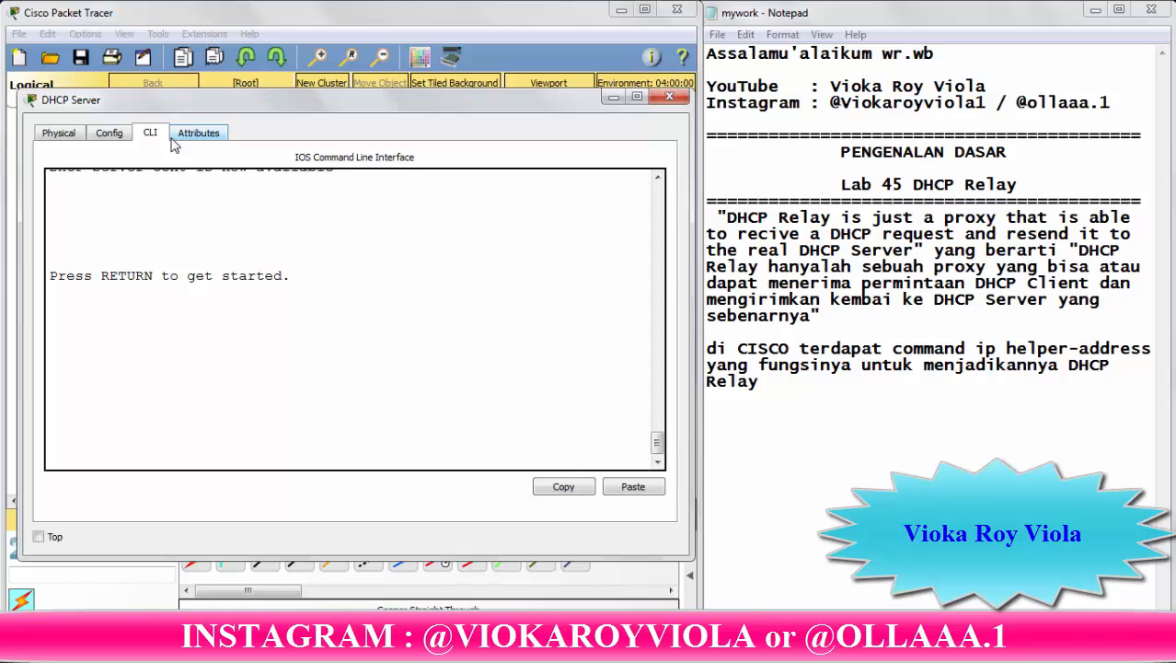
{"action": "left_click", "coordinate": [669, 96]}
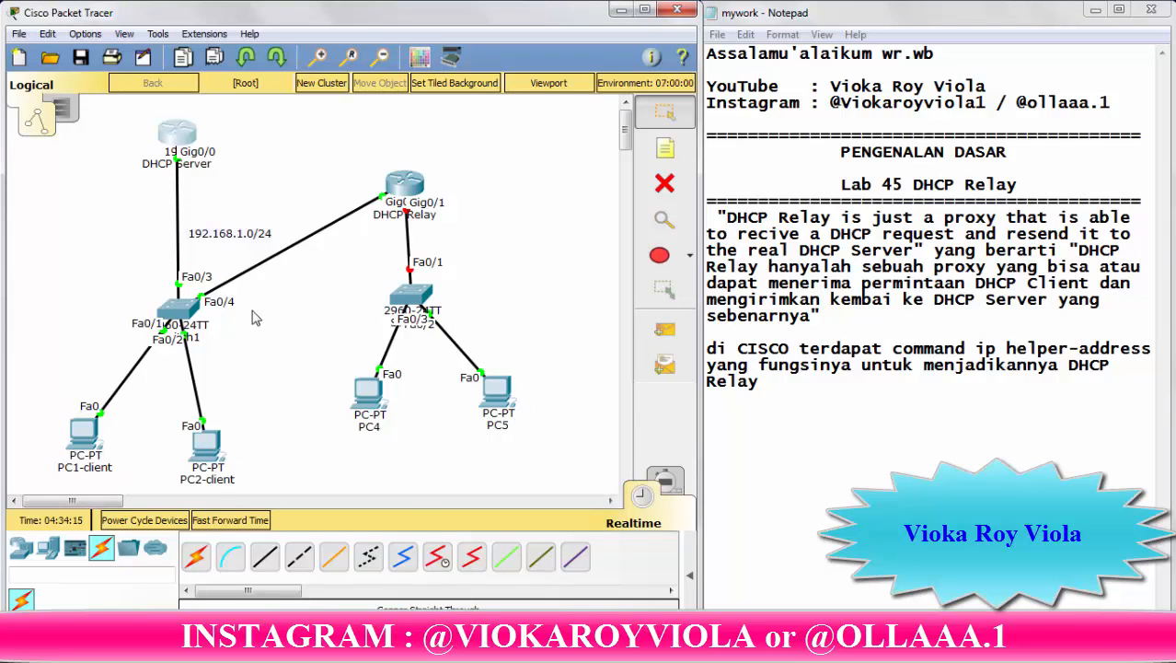
Open the DHCP Server router's command line and enter global configuration mode
{"action": "left_click", "coordinate": [175, 135]}
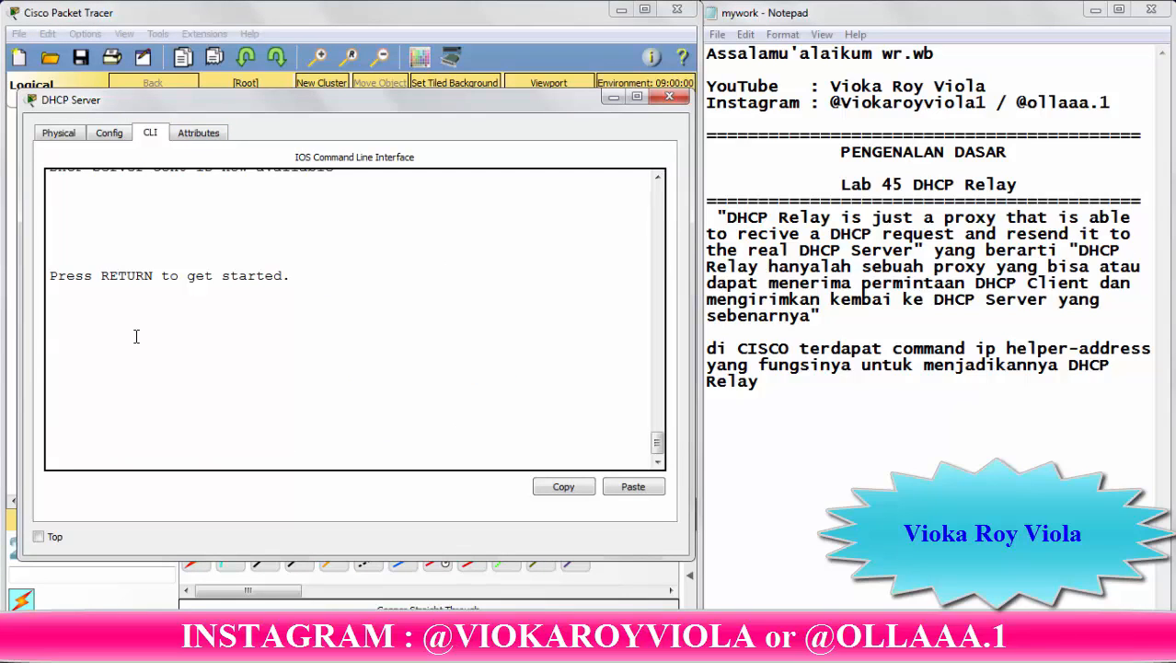
{"action": "key", "text": "Return"}
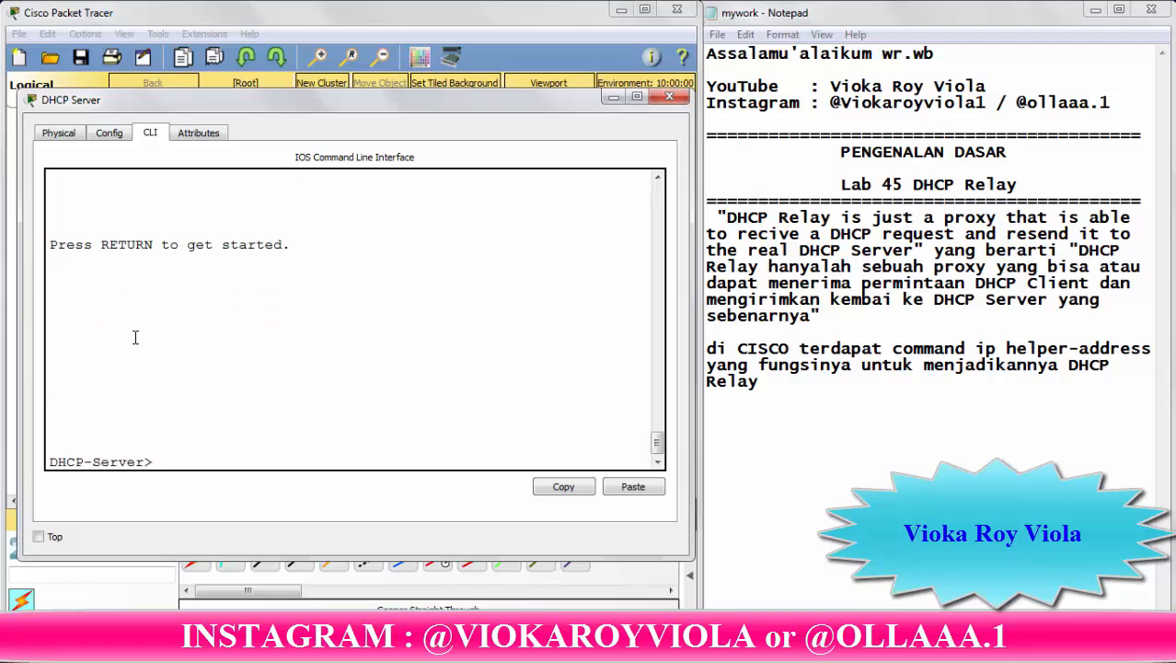
{"action": "type", "text": "en"}
{"action": "key", "text": "Return"}
{"action": "type", "text": "co"}
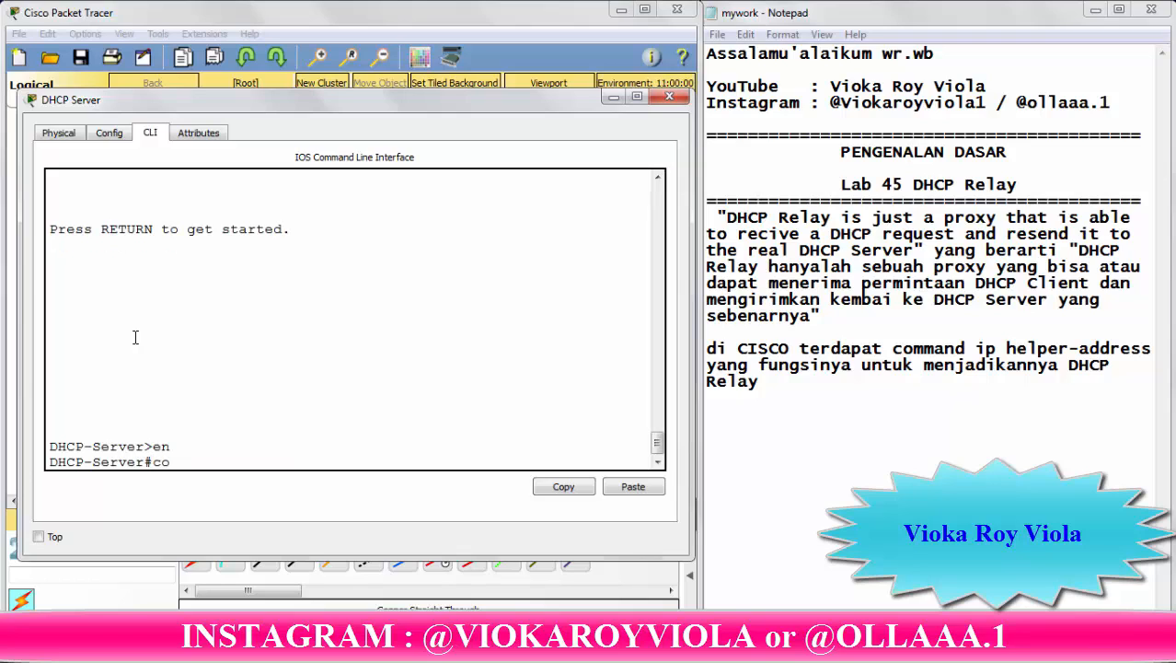
{"action": "type", "text": "nf t"}
{"action": "key", "text": "Return"}
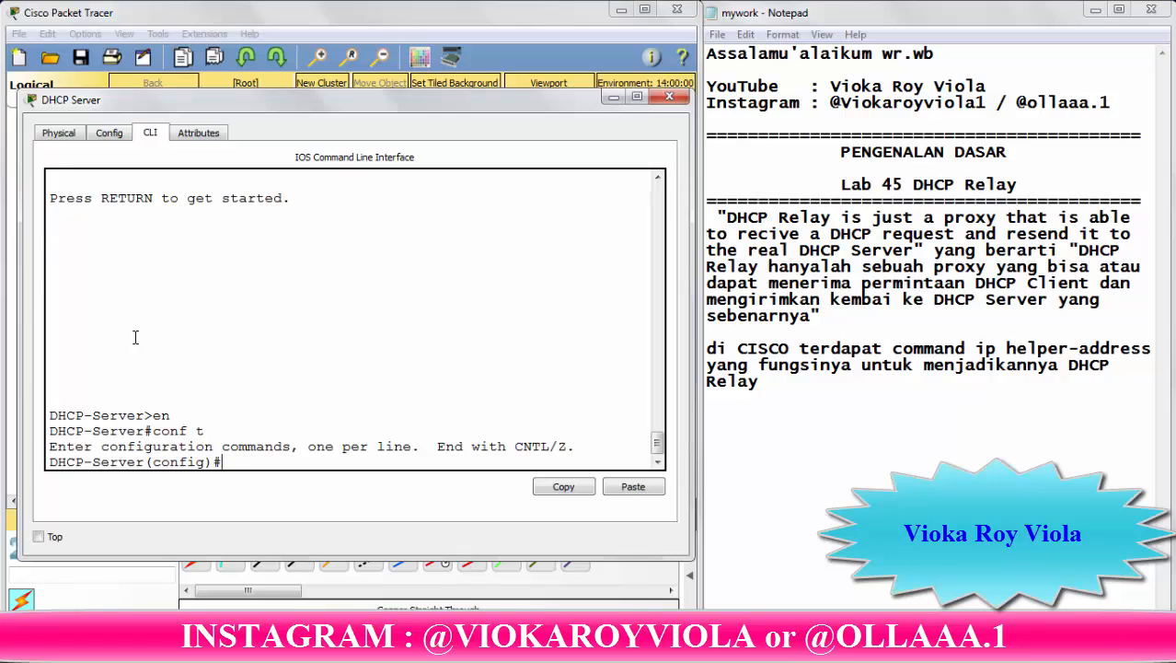
Create a DHCP pool named CLIENT2 on the DHCP Server router
{"action": "type", "text": "ip d"}
{"action": "type", "text": "h"}
{"action": "key", "text": "Tab"}
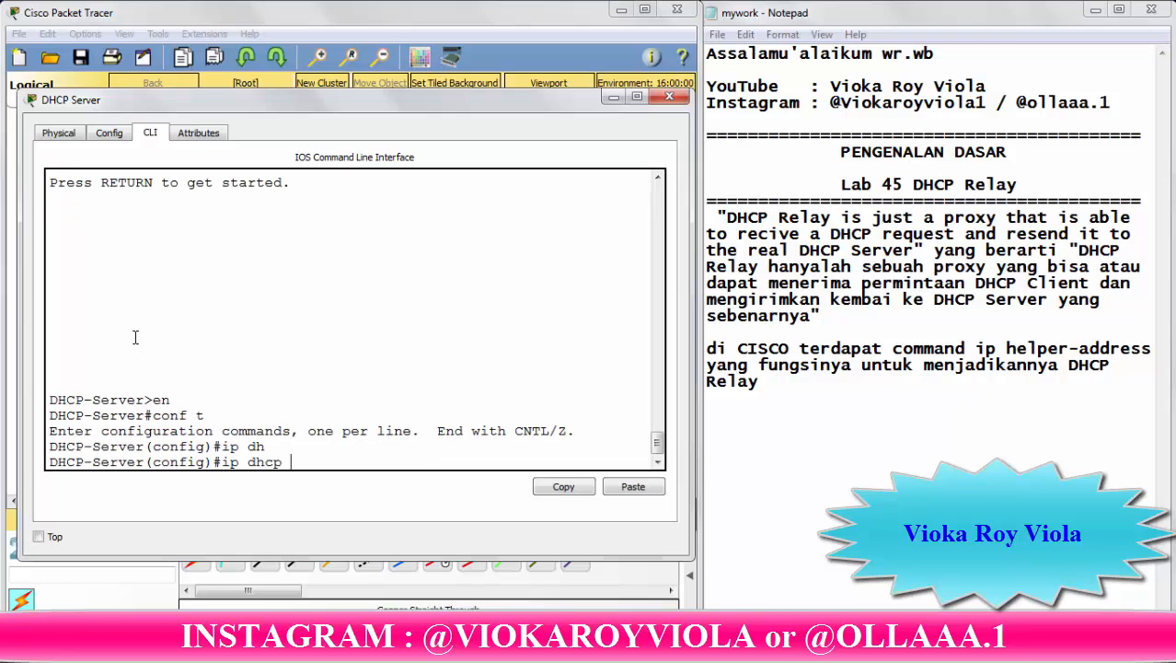
{"action": "type", "text": "p"}
{"action": "key", "text": "Tab"}
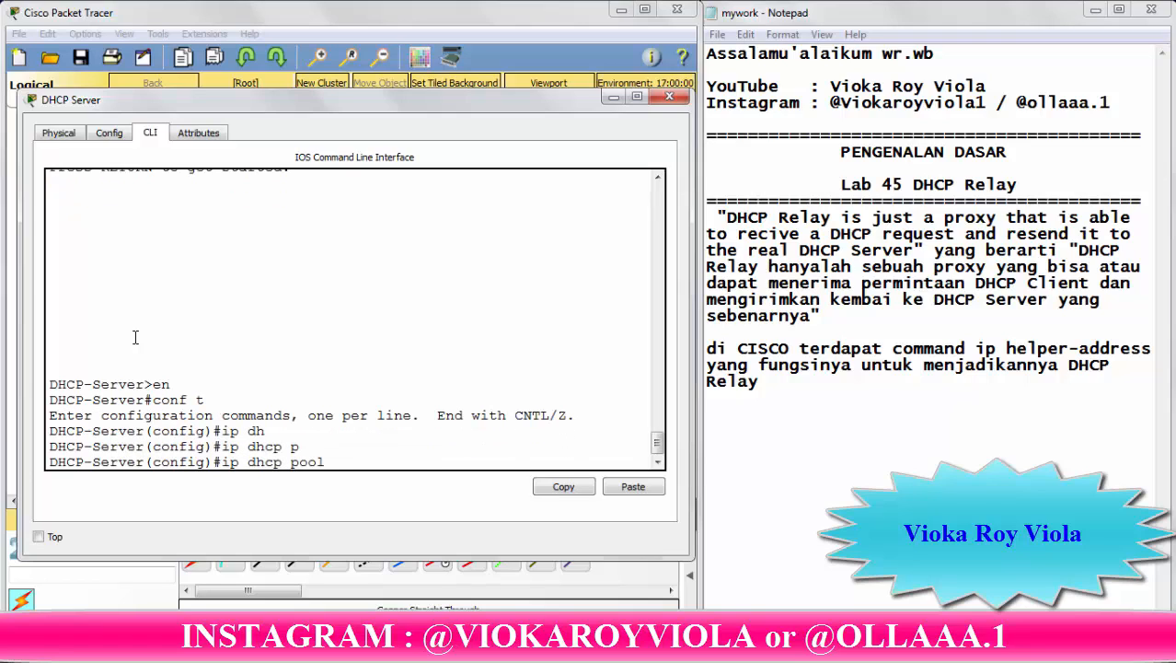
{"action": "type", "text": "CLIENT2"}
{"action": "key", "text": "Return"}
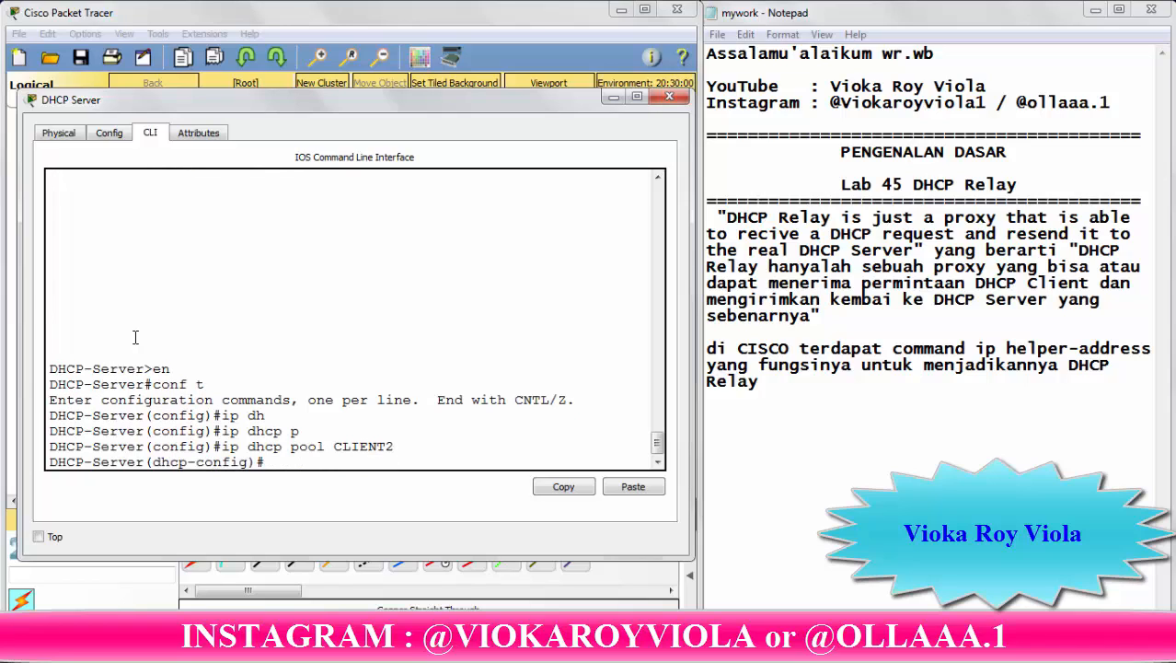
Set the CLIENT2 pool's default router to 192.168.2.1
{"action": "type", "text": "default-router"}
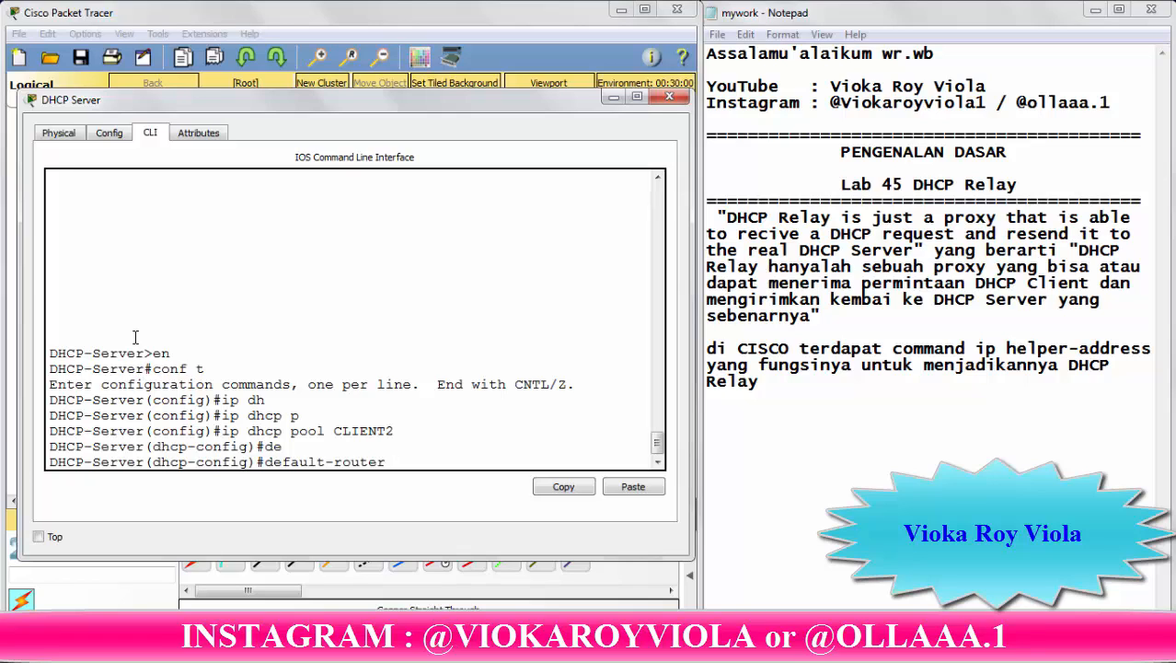
{"action": "type", "text": "192.168.2.1"}
{"action": "key", "text": "Return"}
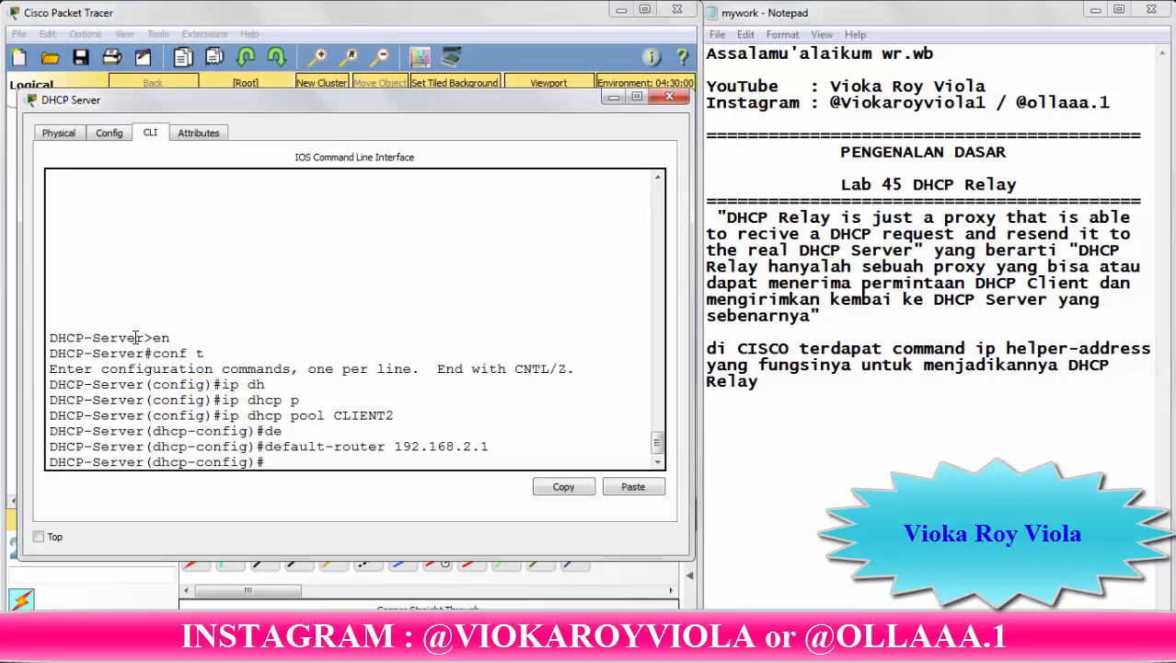
Set the CLIENT2 pool's network to 192.168.2.0 with subnet mask 255.255.255.0
{"action": "type", "text": "net"}
{"action": "key", "text": "Tab"}
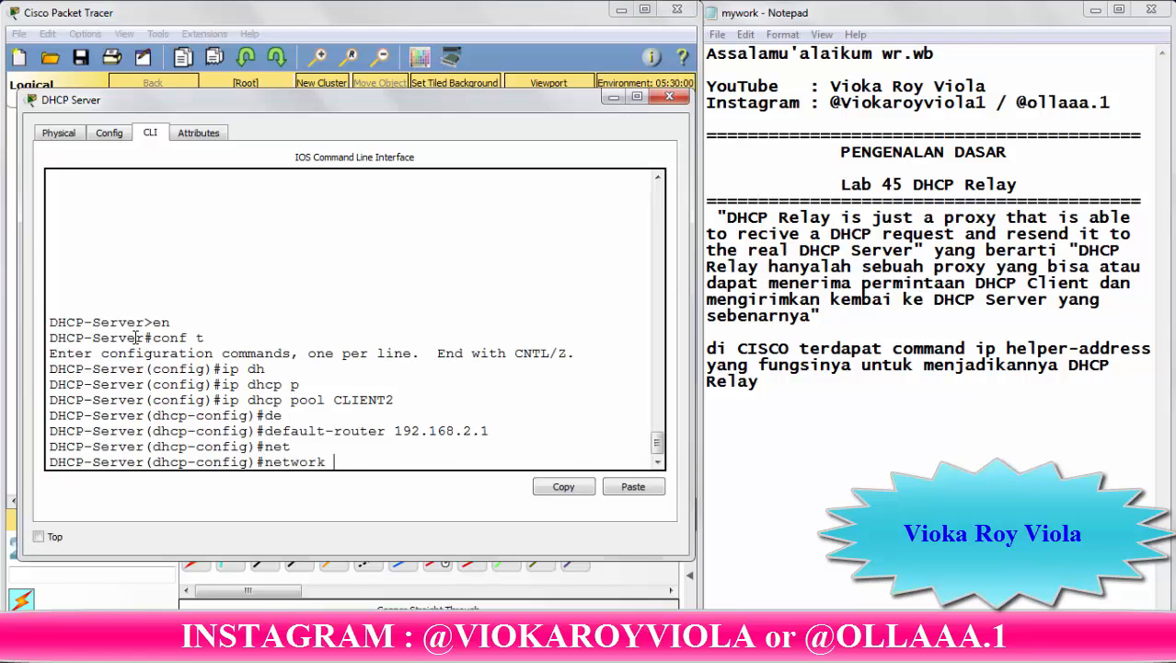
{"action": "type", "text": "192.168.2.0 255."}
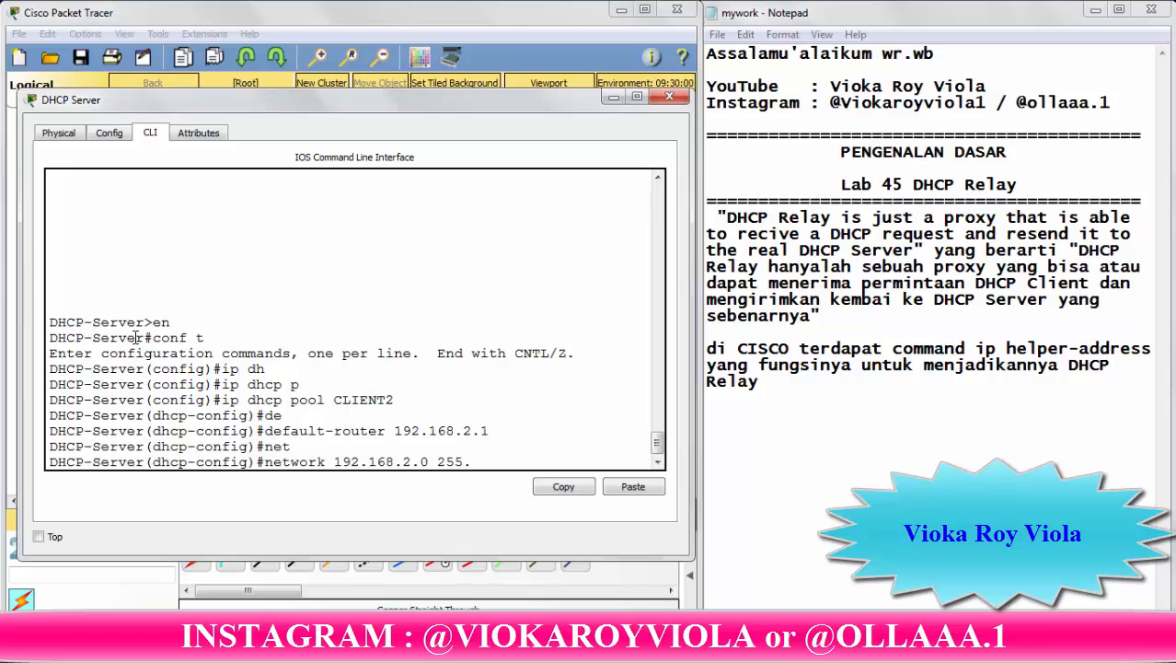
{"action": "type", "text": "255.2555"}
{"action": "key", "text": "BackSpace"}
{"action": "type", "text": ".255.0"}
{"action": "key", "text": "Return"}
Set the CLIENT2 pool's DNS server to 192.168.2.1 and return to global configuration mode
{"action": "type", "text": "dns"}
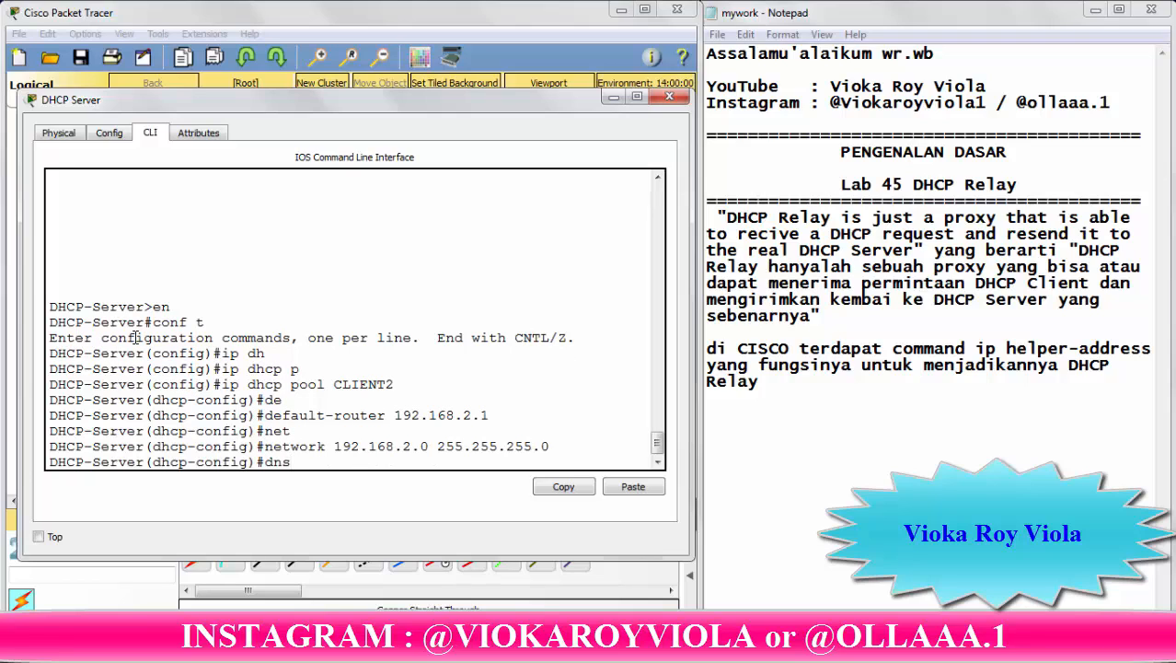
{"action": "key", "text": "Tab"}
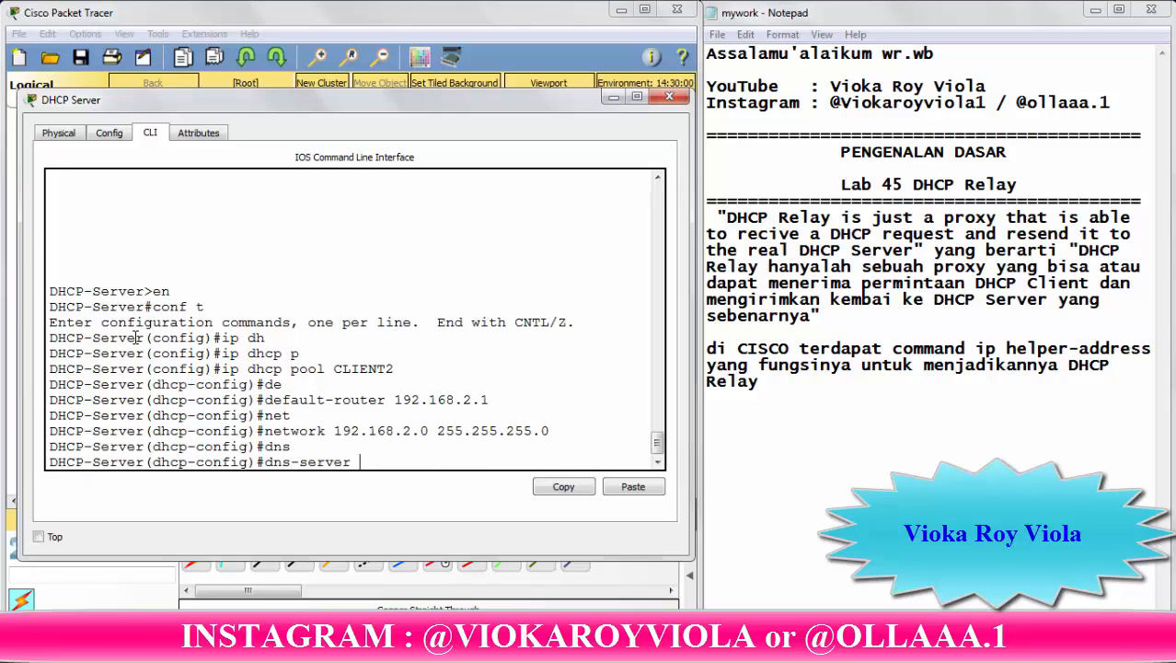
{"action": "type", "text": "192.168.2.1"}
{"action": "key", "text": "Return"}
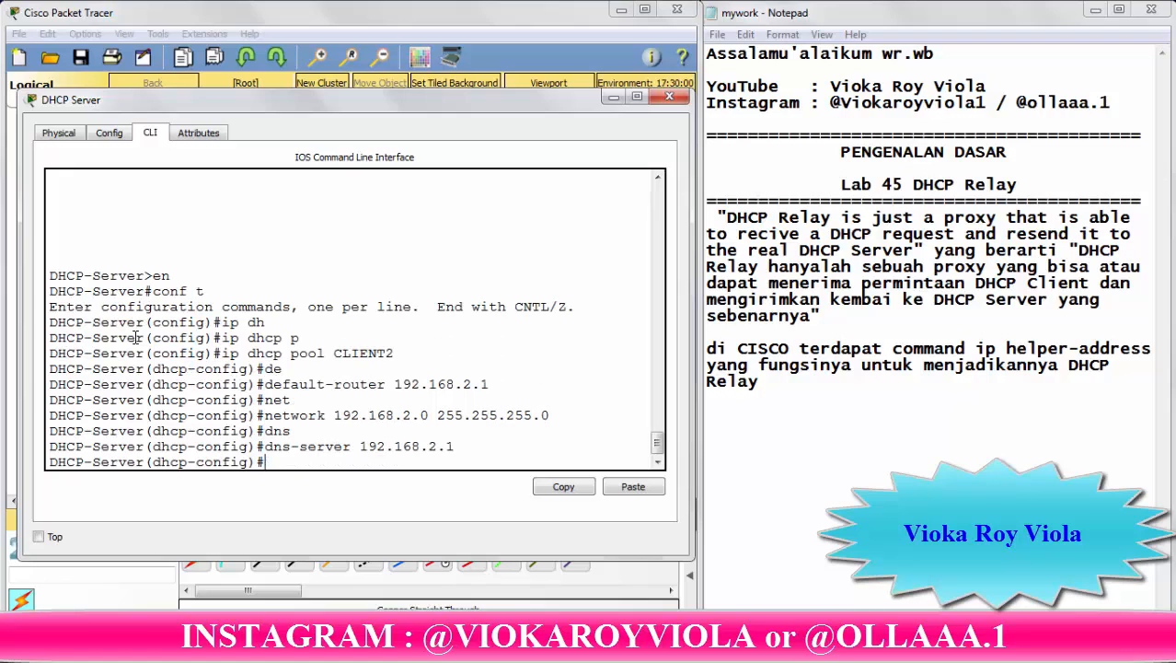
{"action": "type", "text": "ex"}
{"action": "key", "text": "Return"}
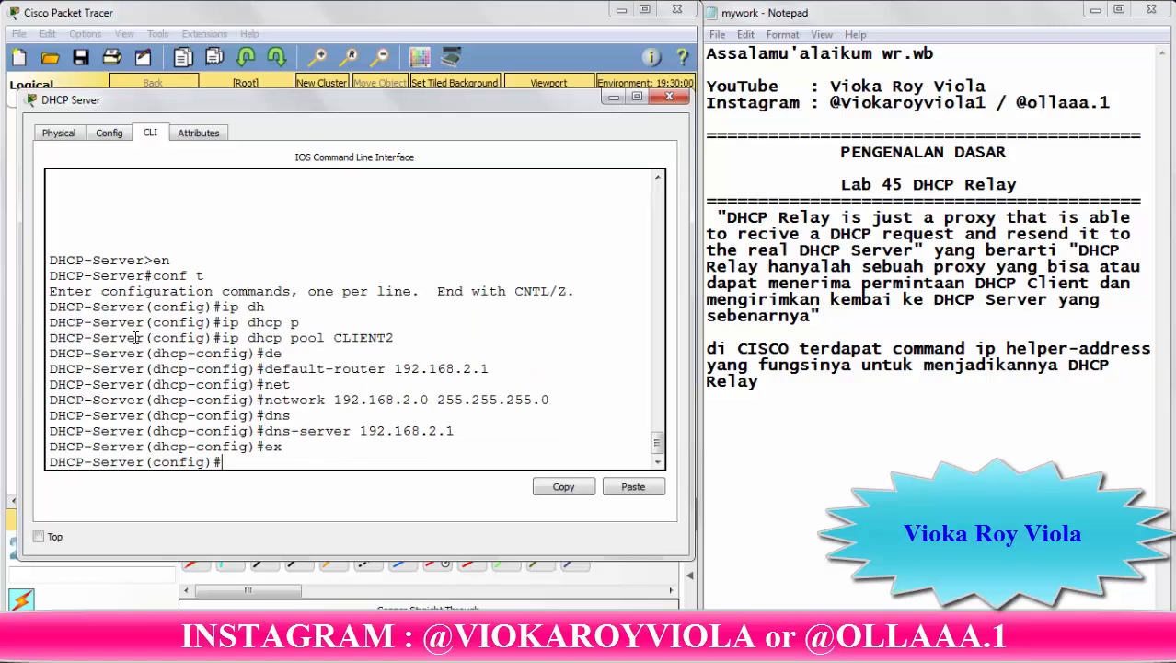
Exclude addresses 192.168.2.1 through 192.168.2.6 from DHCP assignment, then leave configuration mode and close the DHCP Server router's window
{"action": "type", "text": "ip dhc"}
{"action": "key", "text": "Tab"}
{"action": "type", "text": "ex"}
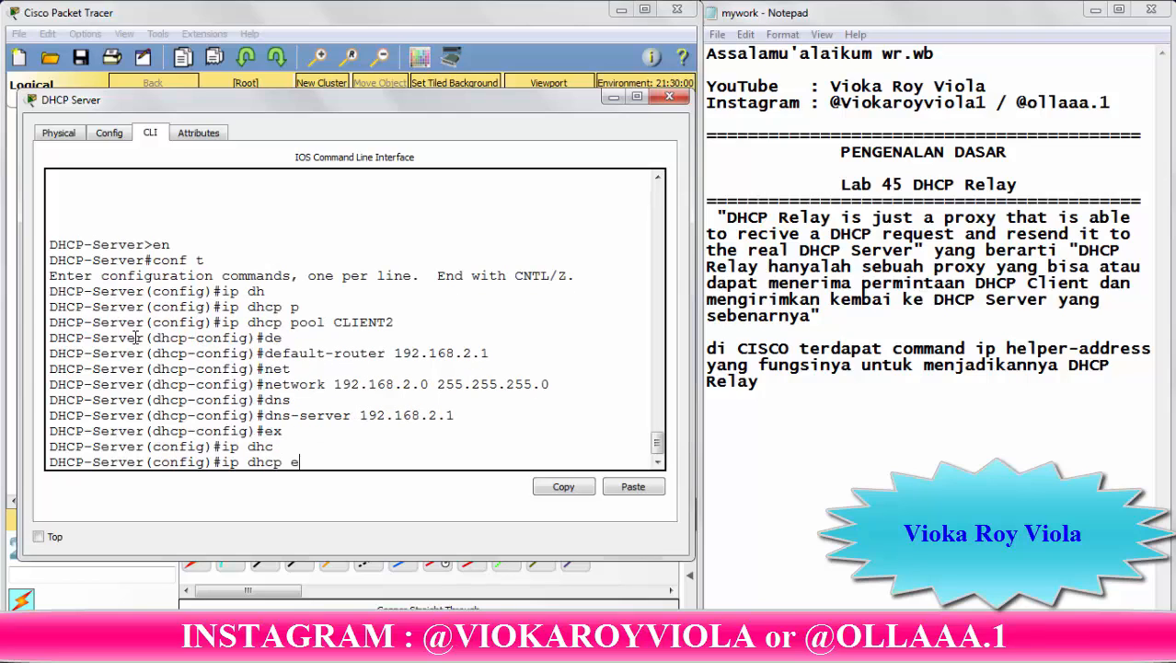
{"action": "key", "text": "Tab"}
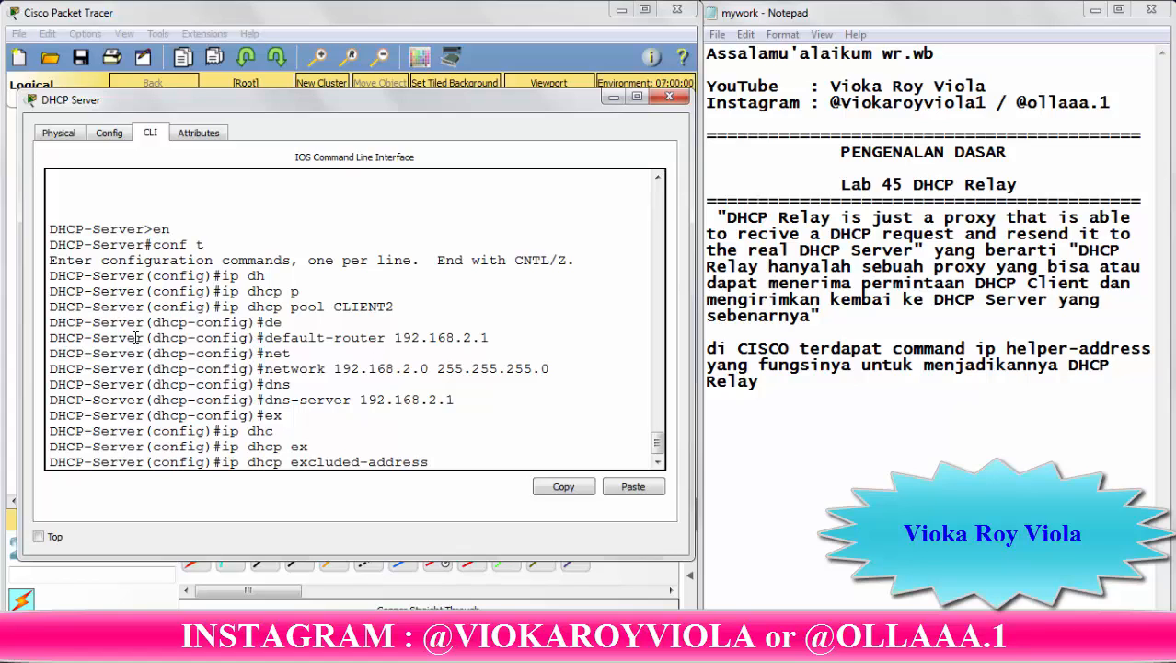
{"action": "type", "text": "192.168.2.1 192.168."}
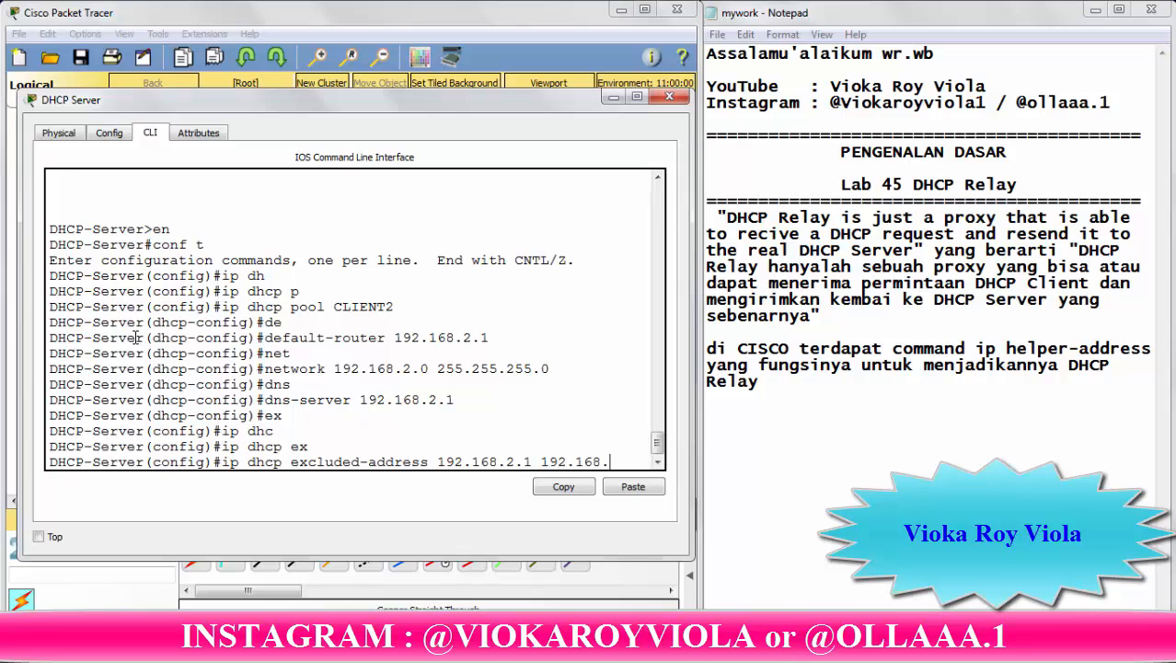
{"action": "type", "text": "2.6"}
{"action": "key", "text": "Return"}
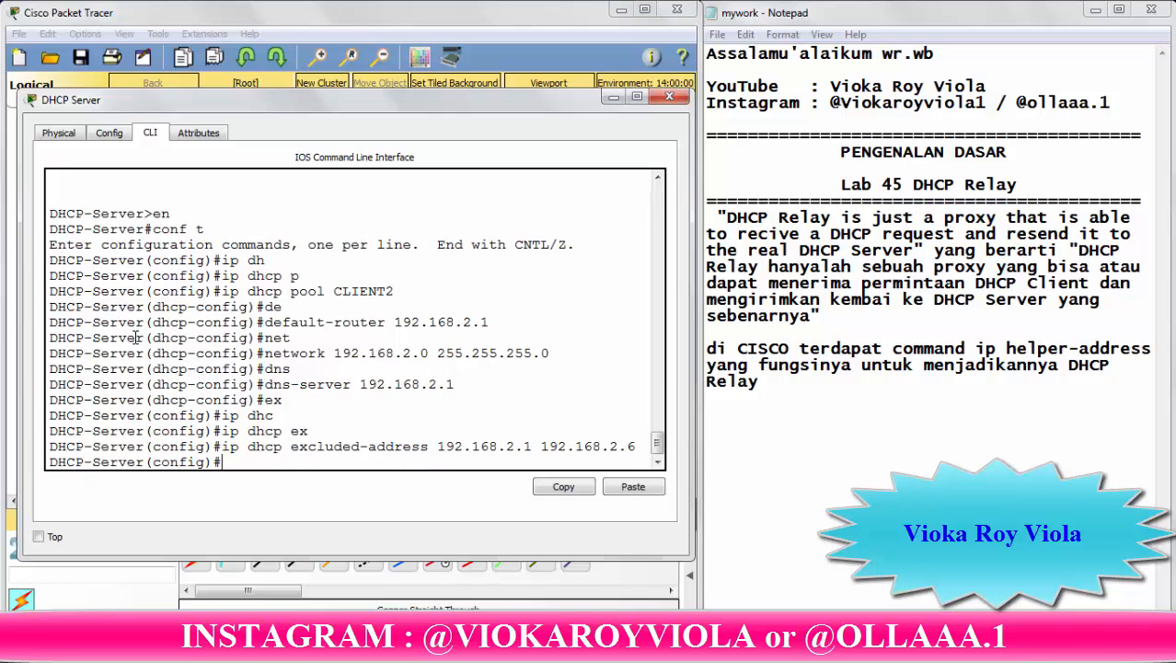
{"action": "type", "text": "ex"}
{"action": "key", "text": "Return"}
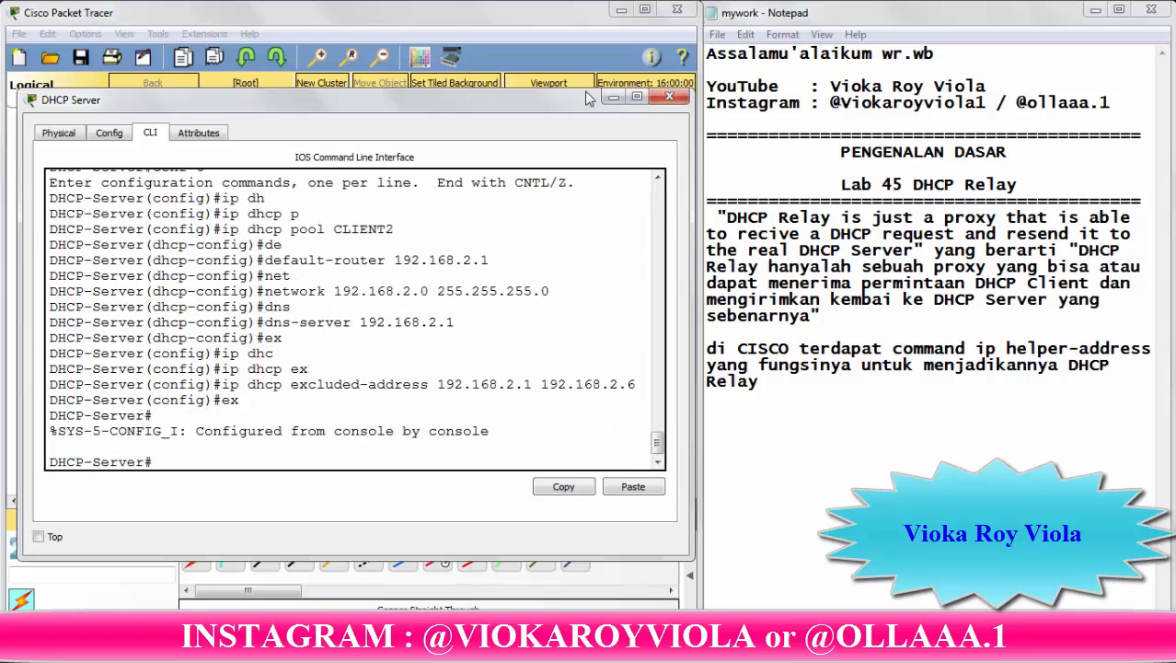
{"action": "left_click", "coordinate": [669, 96]}
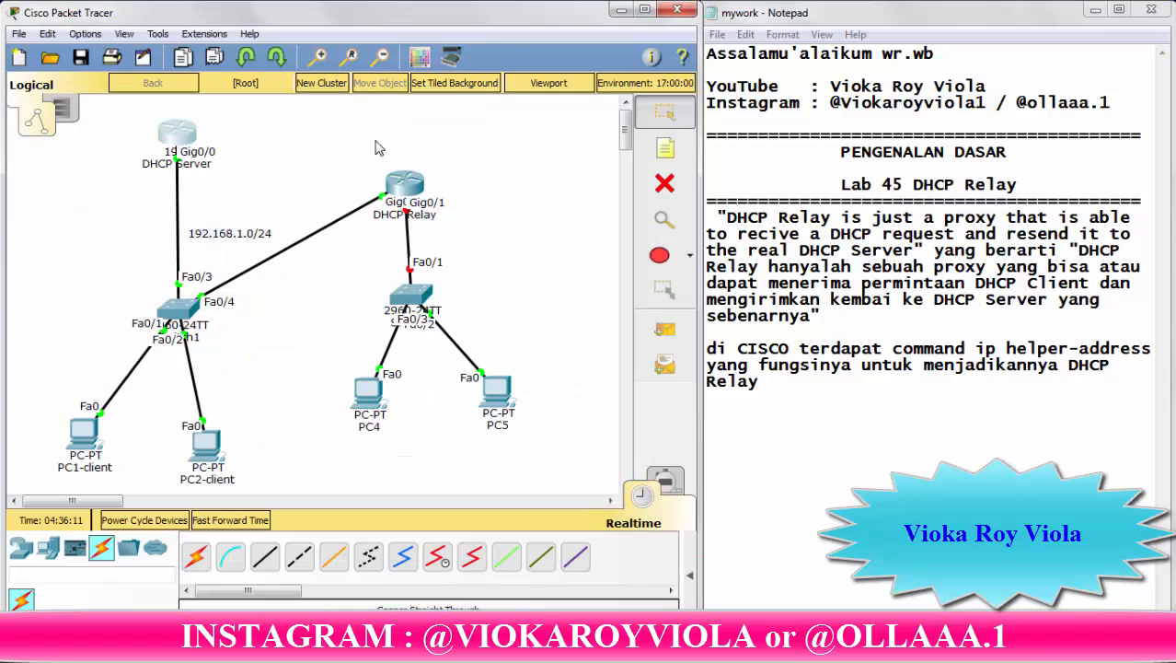
Open the DHCP Relay router's command line and enter global configuration mode
{"action": "left_click", "coordinate": [403, 184]}
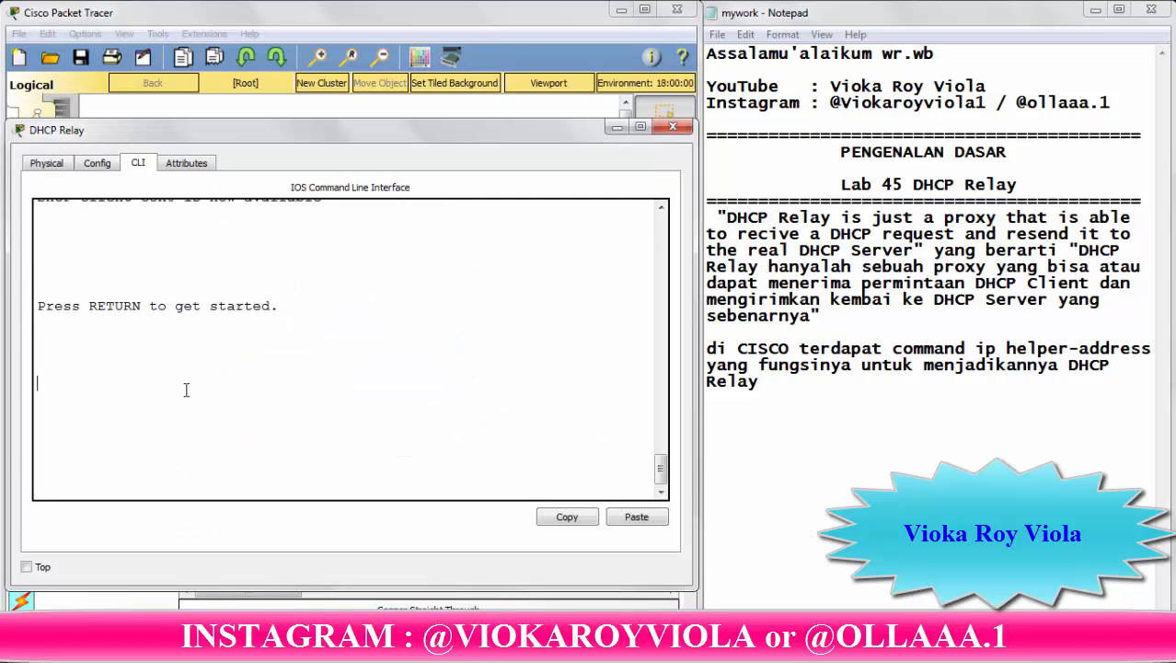
{"action": "key", "text": "Return"}
{"action": "type", "text": "ent>en"}
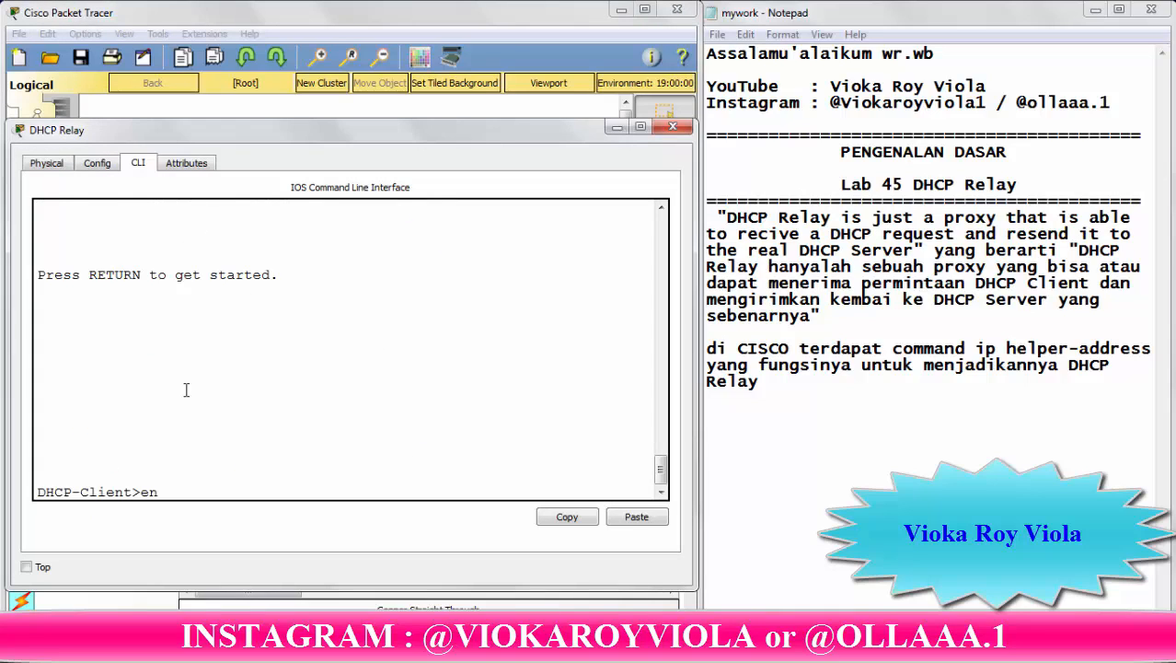
{"action": "key", "text": "Return"}
{"action": "type", "text": "conf t"}
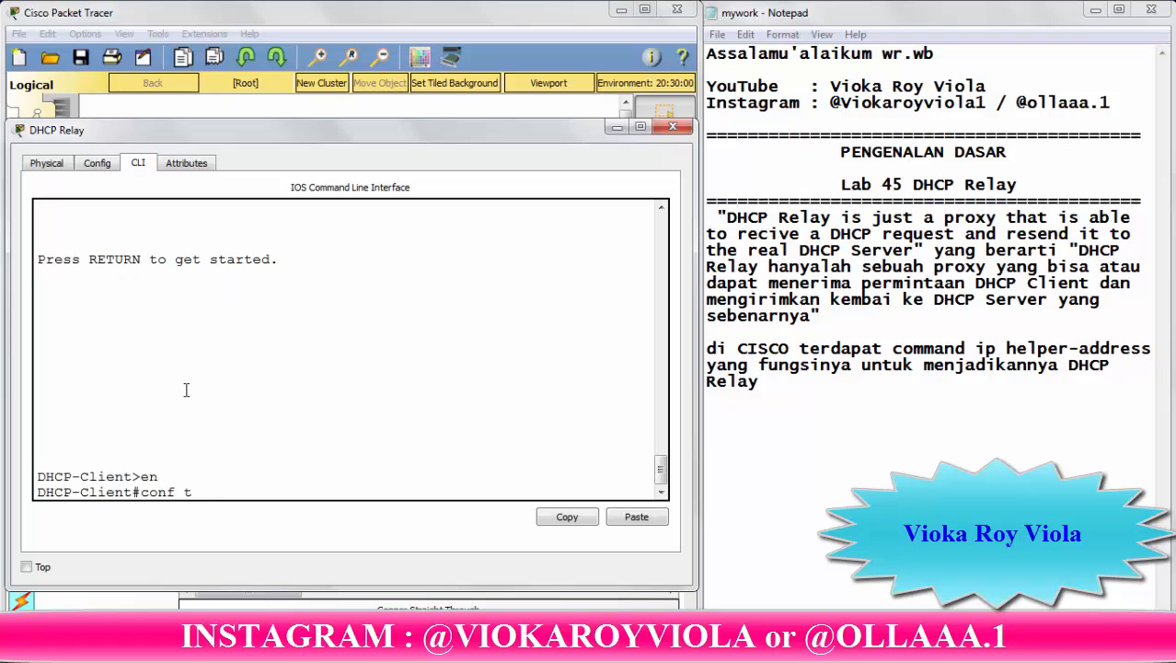
{"action": "key", "text": "Return"}
Set the relay router's hostname to DHCP-Relay
{"action": "type", "text": "host "}
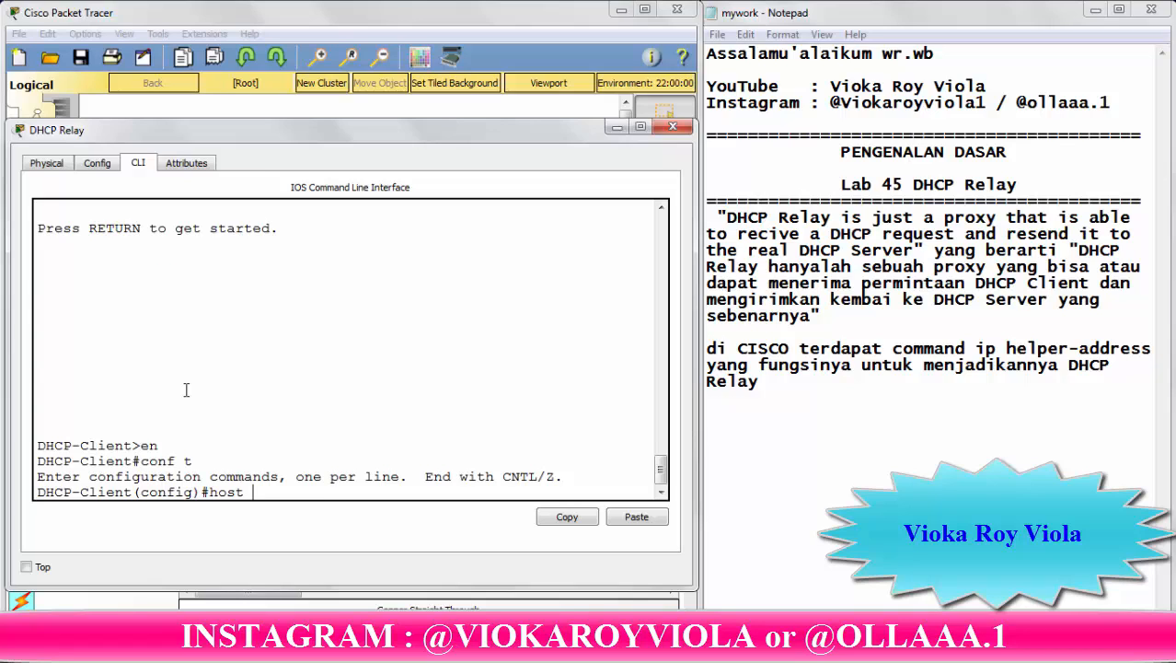
{"action": "type", "text": "DHCP-Rely"}
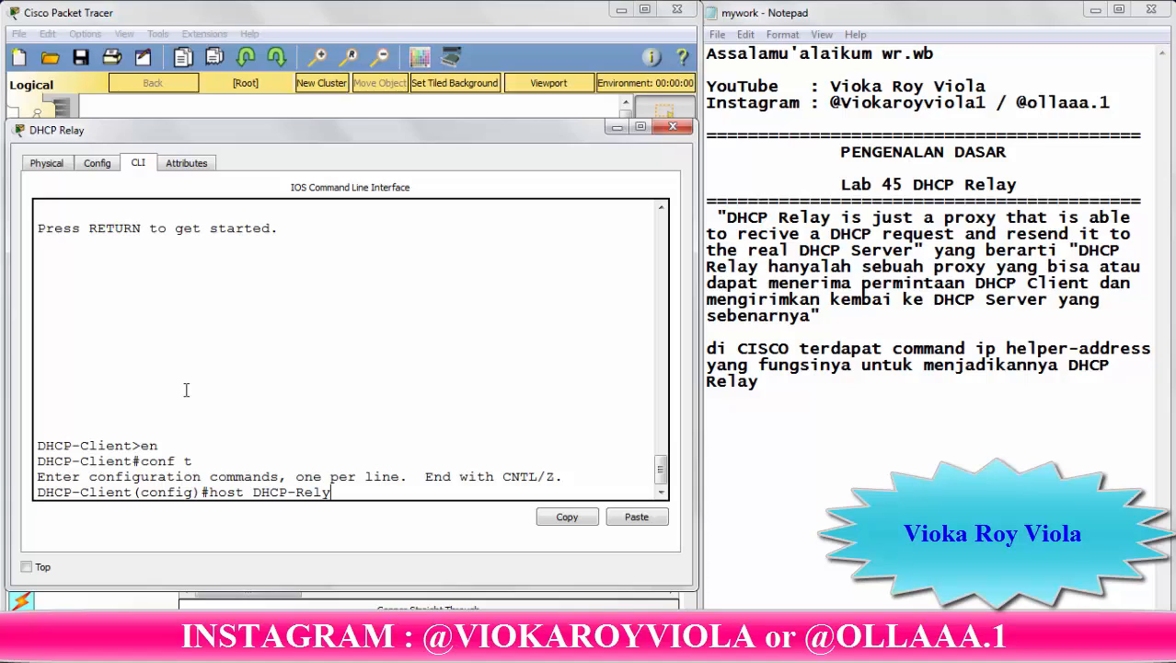
{"action": "key", "text": "BackSpace"}
{"action": "type", "text": "ay"}
{"action": "key", "text": "Return"}
{"action": "key", "text": "Return"}
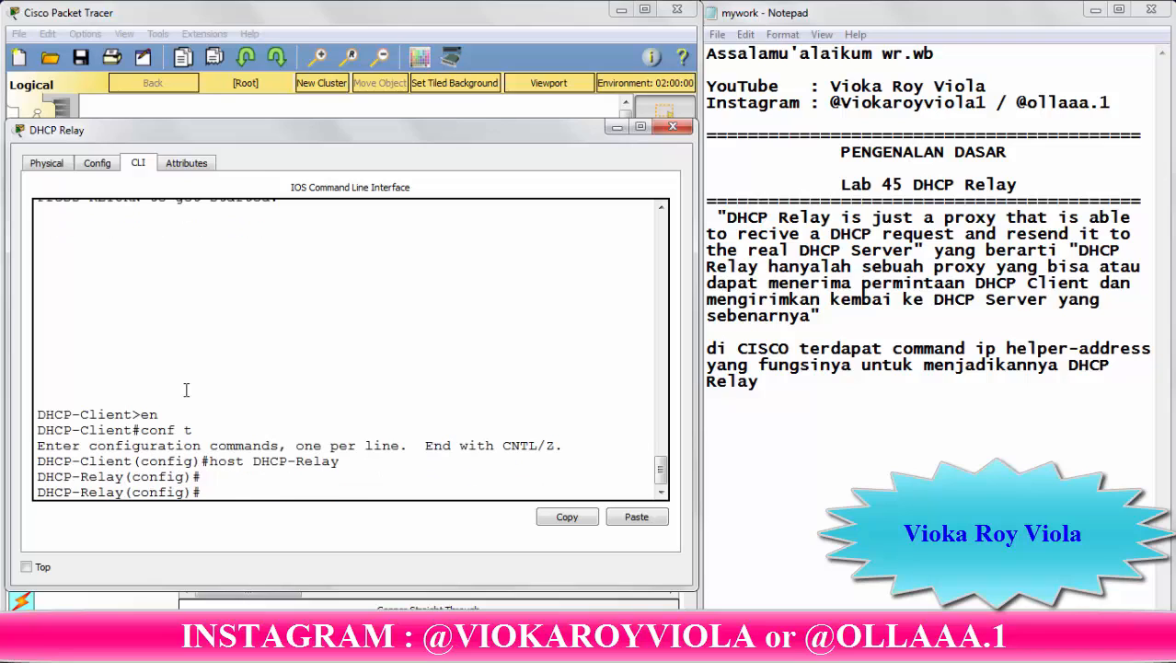
Assign IP address 192.168.2.1 with mask 255.255.255.0 to the DHCP Relay router's g0/0 interface
{"action": "type", "text": "int g0/0"}
{"action": "key", "text": "Return"}
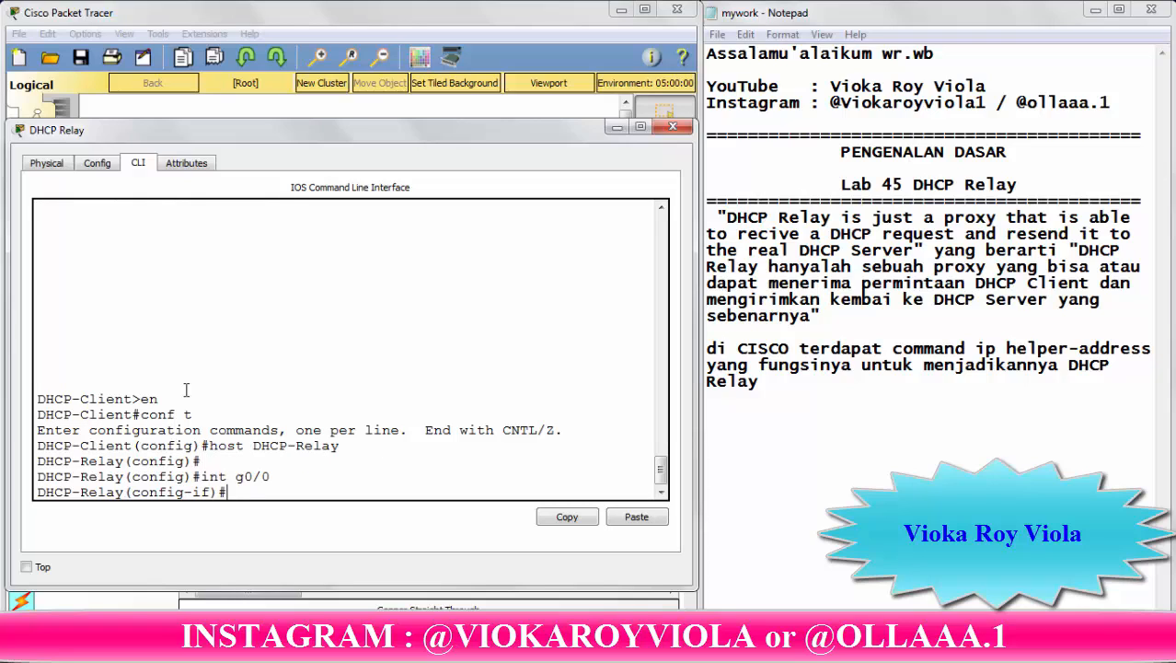
{"action": "type", "text": "ip add"}
{"action": "key", "text": "Tab"}
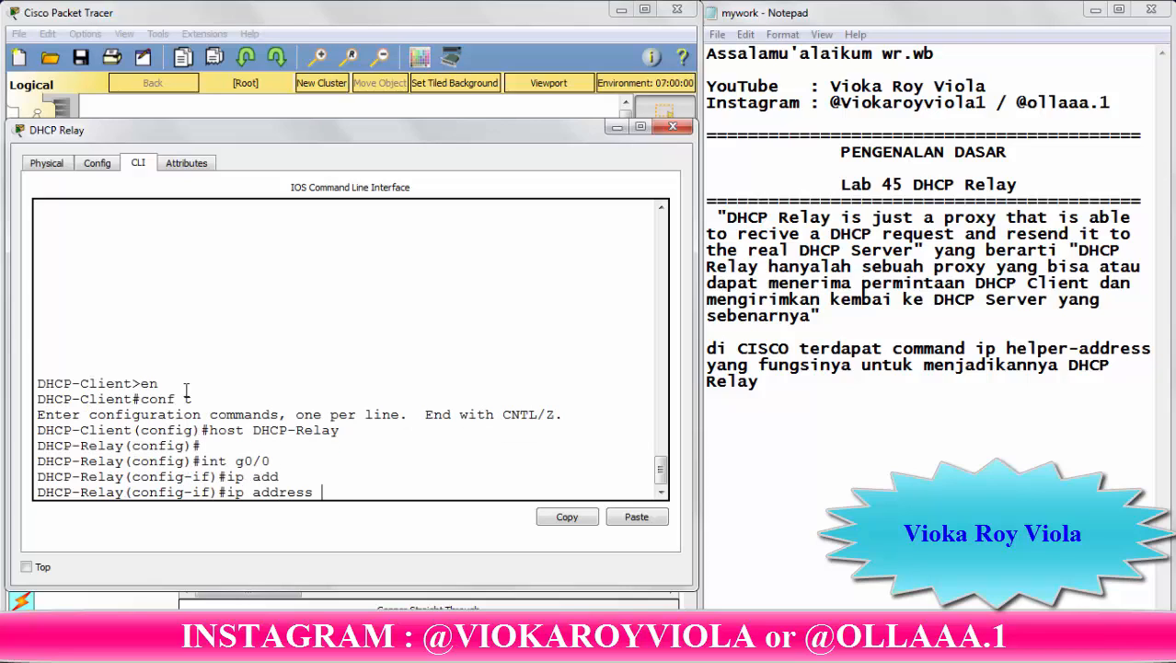
{"action": "type", "text": "192.168.2.1255"}
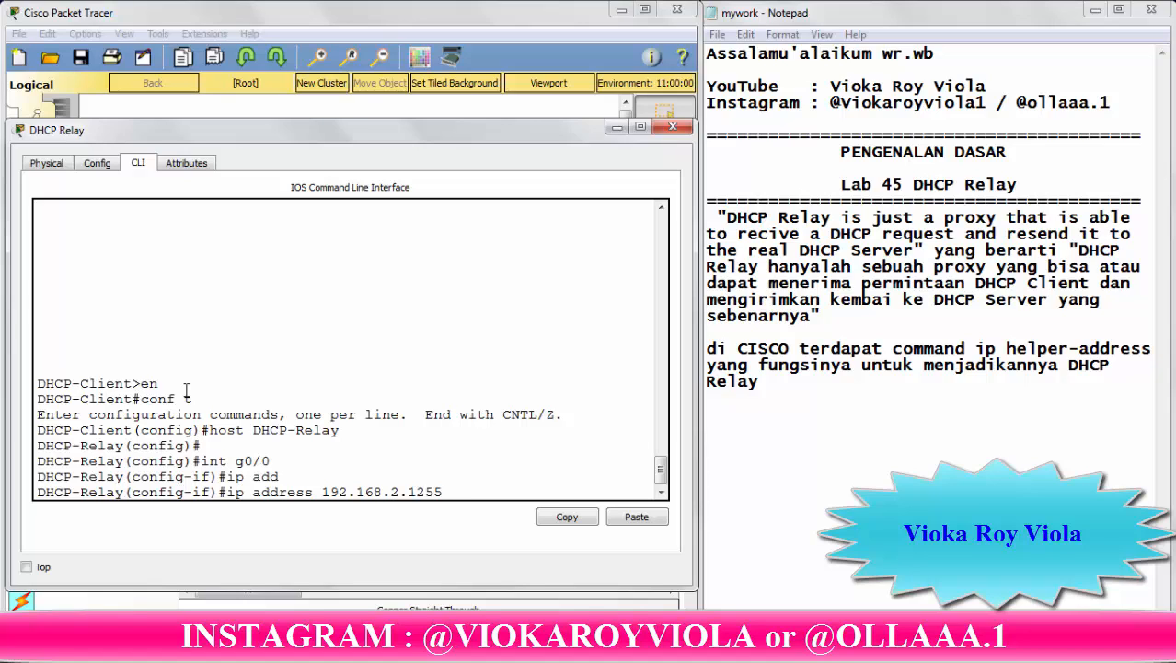
{"action": "key", "text": "BackSpace"}
{"action": "key", "text": "BackSpace"}
{"action": "key", "text": "BackSpace"}
{"action": "type", "text": "255.255.255.0"}
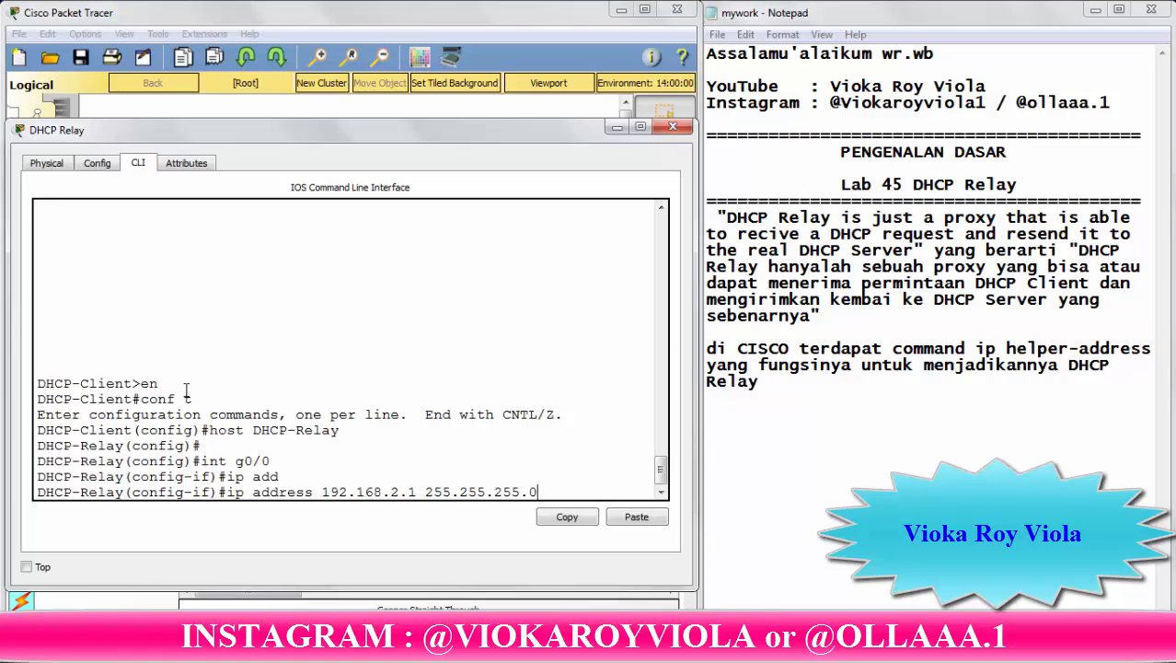
{"action": "key", "text": "Return"}
Enable the DHCP Relay router's g0/0 interface with no shutdown and return to global configuration mode
{"action": "type", "text": "no sh"}
{"action": "key", "text": "Return"}
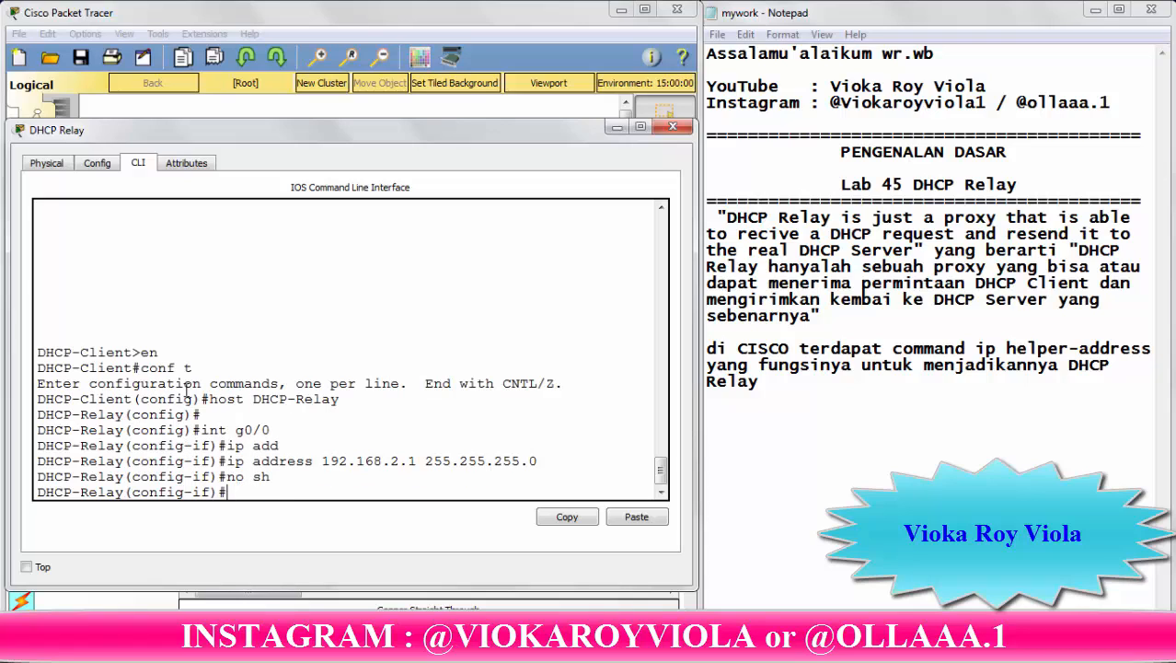
{"action": "type", "text": "ex"}
{"action": "key", "text": "Return"}
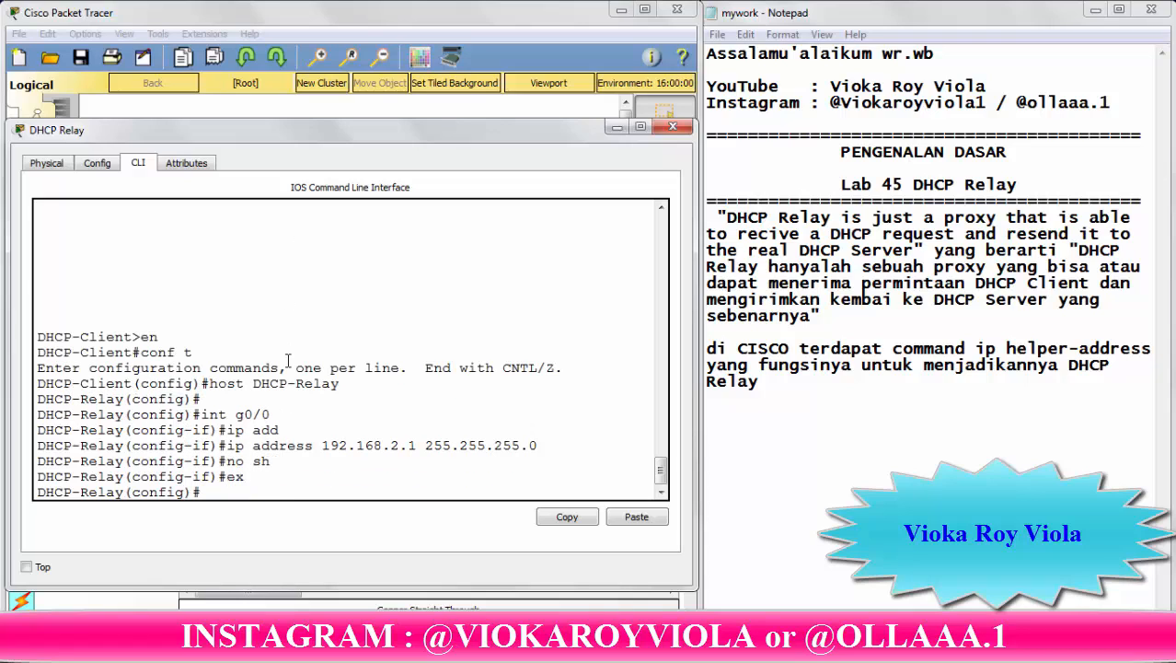
Fast-forward the simulation time and compare the DHCP Relay router's port links in the topology with its interface configuration
{"action": "left_click", "coordinate": [619, 129]}
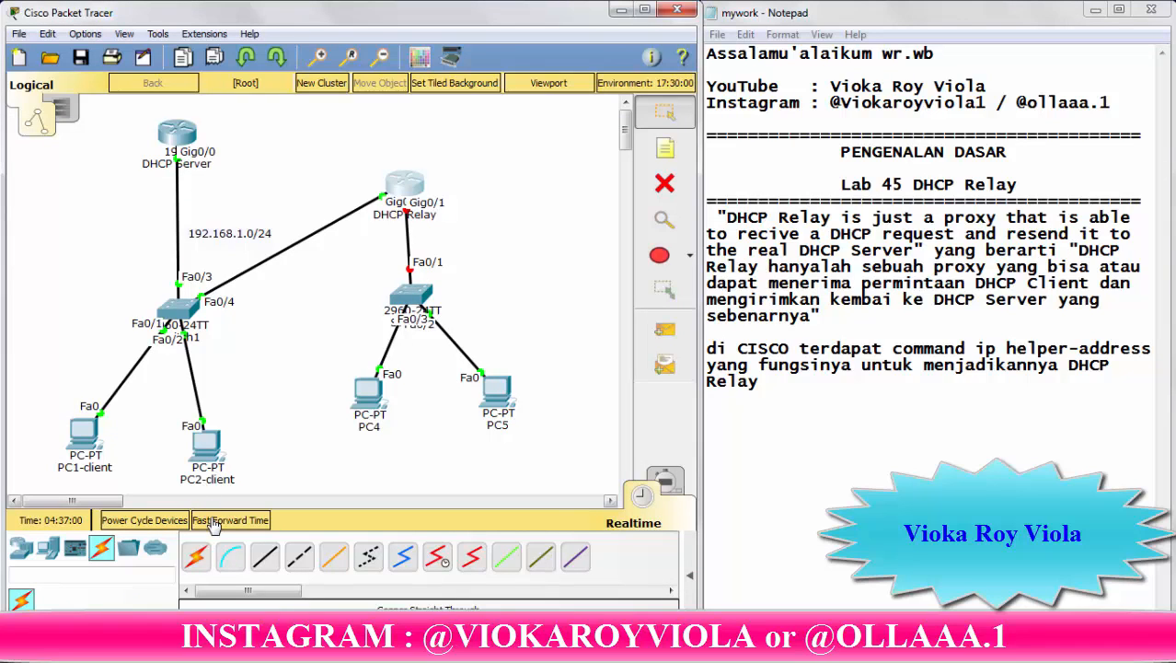
{"action": "left_click", "coordinate": [215, 527]}
{"action": "left_click", "coordinate": [215, 529]}
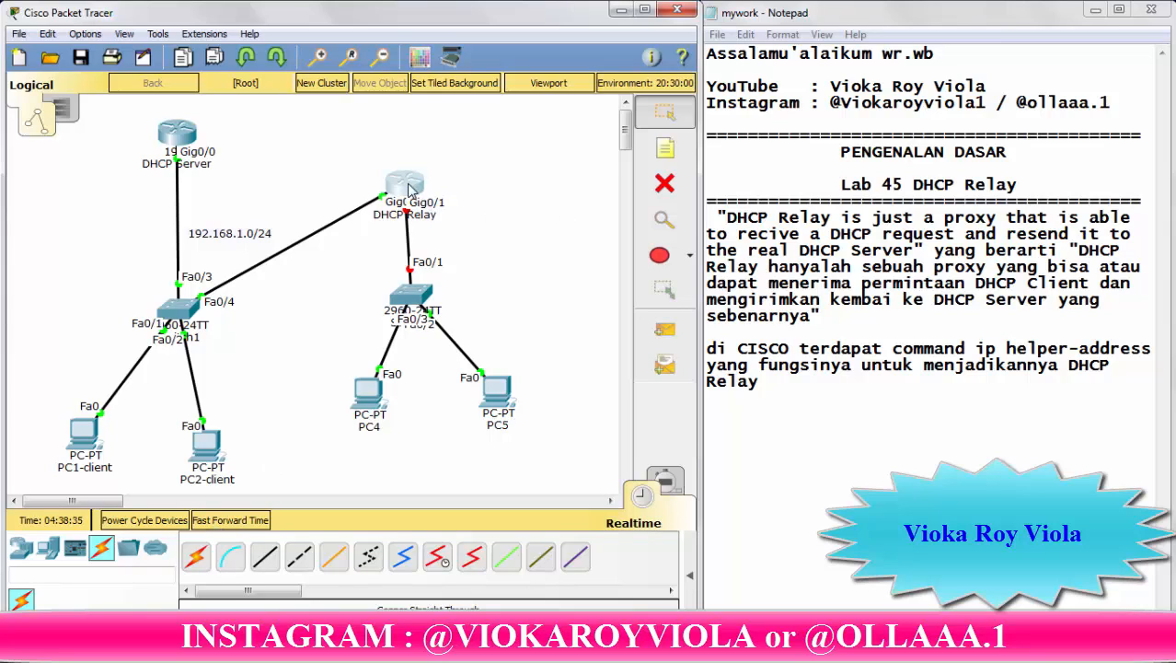
{"action": "left_click", "coordinate": [408, 185]}
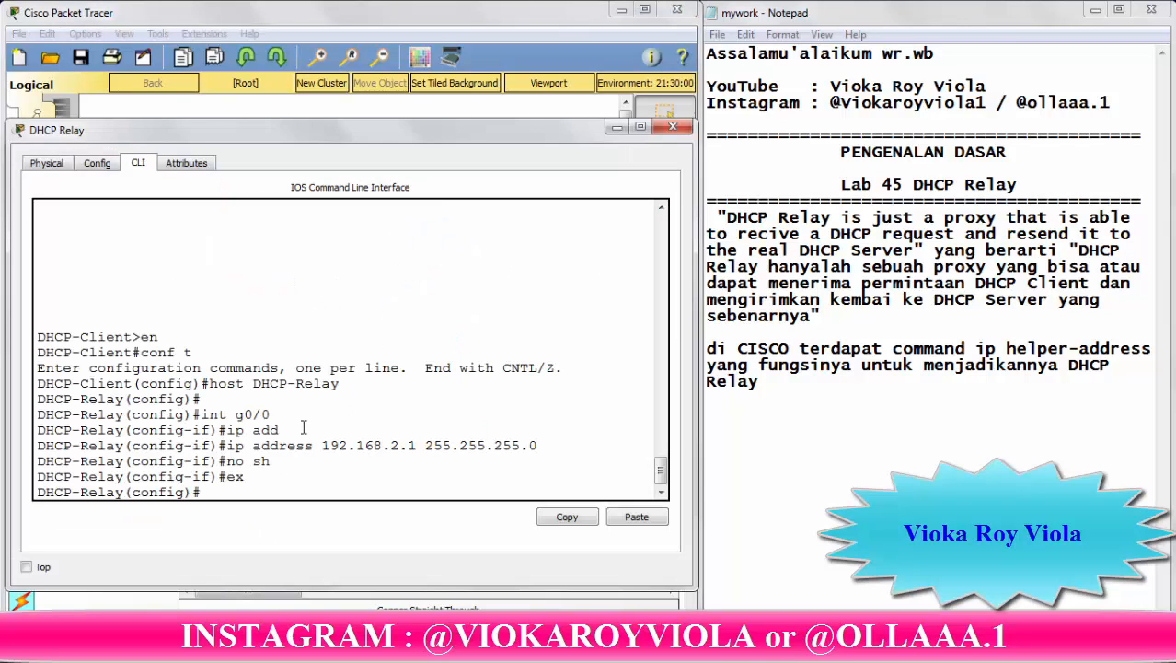
{"action": "left_click", "coordinate": [617, 126]}
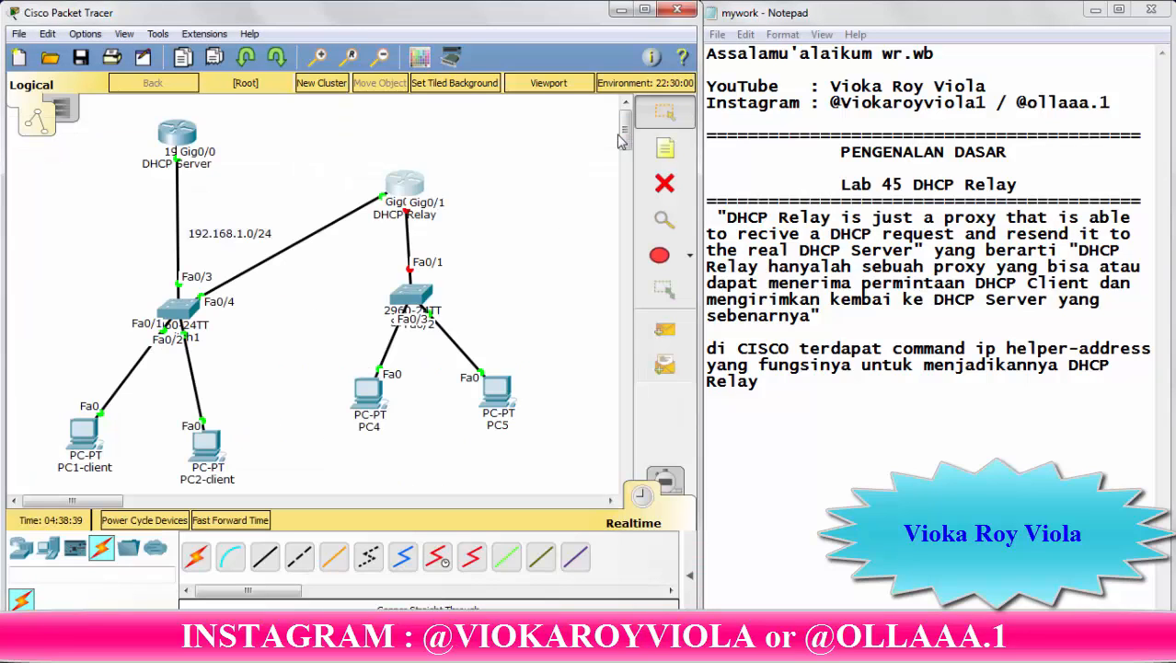
{"action": "left_click", "coordinate": [406, 185]}
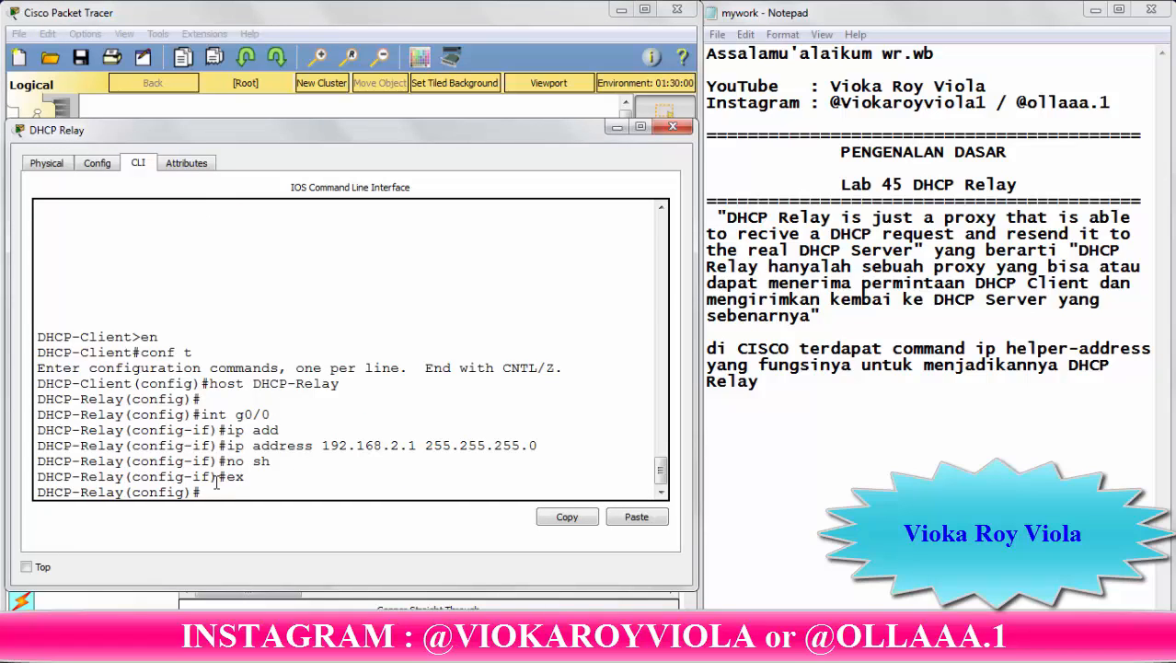
{"action": "left_click", "coordinate": [614, 128]}
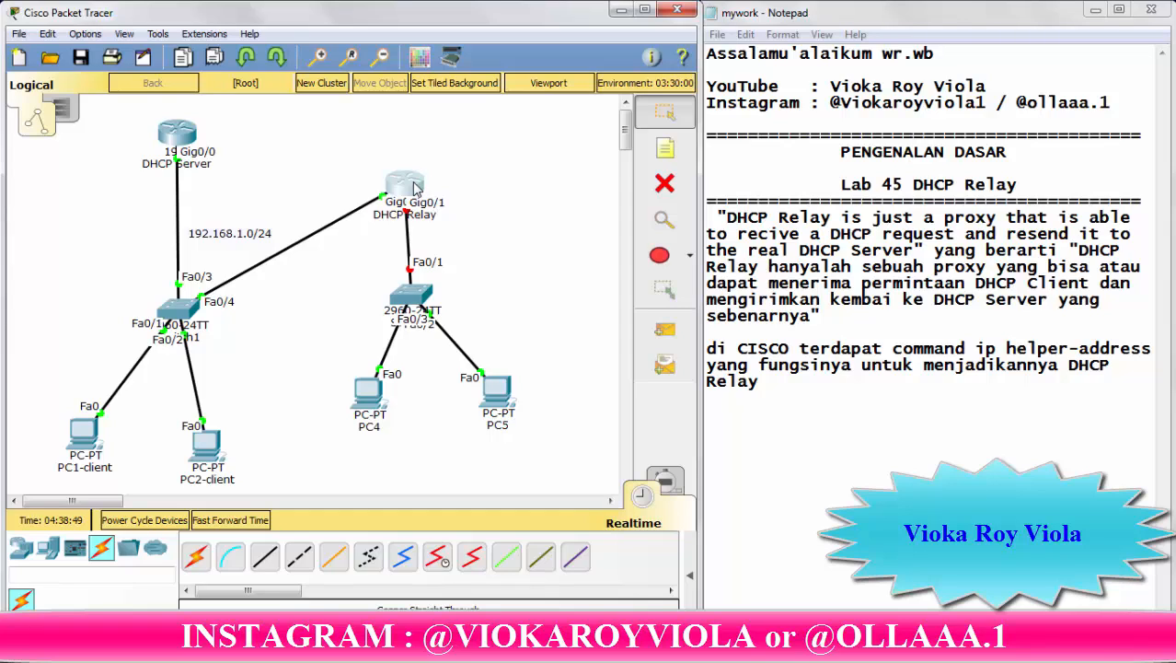
{"action": "left_click_drag", "start_coordinate": [415, 188], "coordinate": [420, 184]}
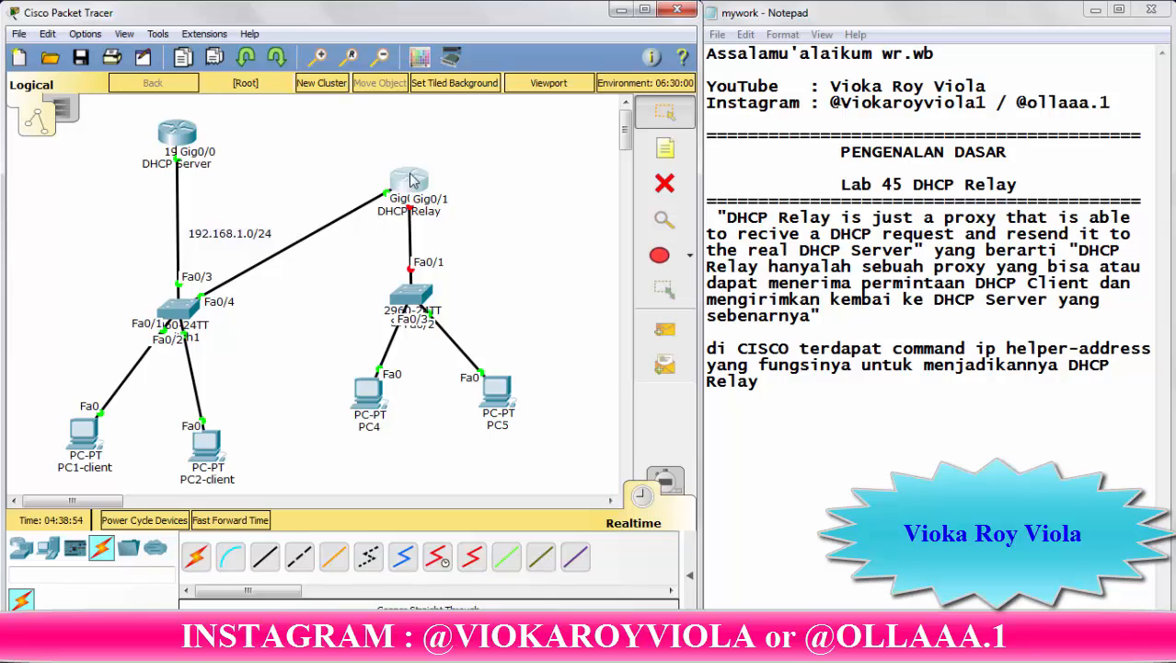
Try to remove IP address 192.168.2.1 with mask 255.255.255.0 from the DHCP Relay router's g0/0 interface
{"action": "left_click", "coordinate": [411, 179]}
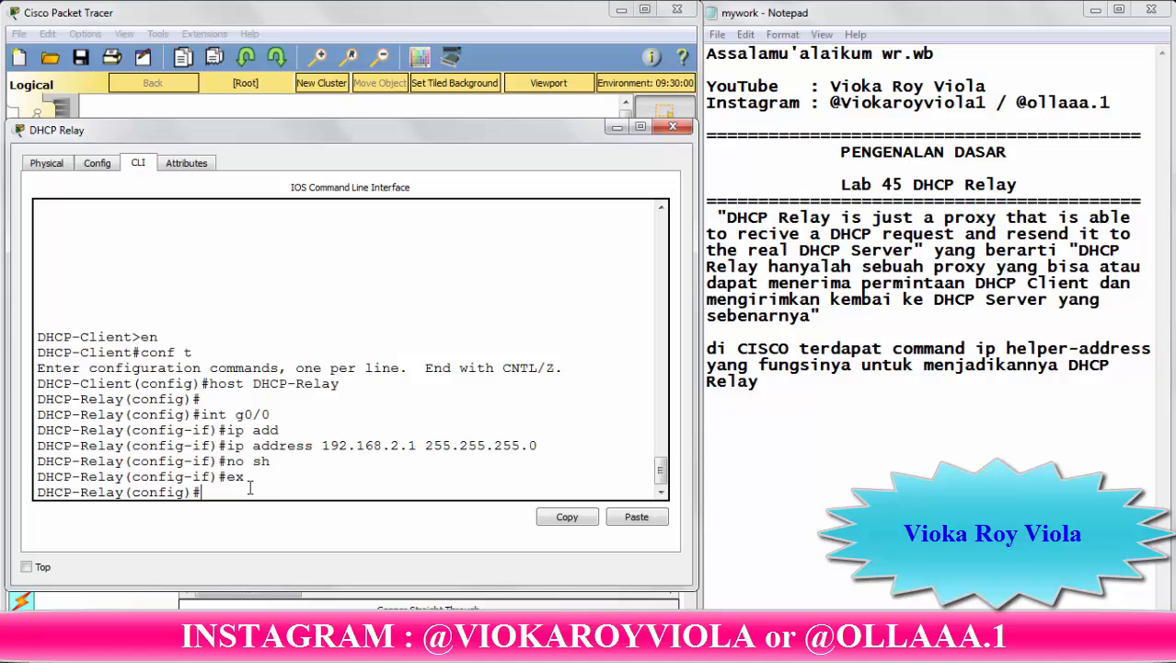
{"action": "key", "text": "Up"}
{"action": "key", "text": "Up"}
{"action": "key", "text": "Up"}
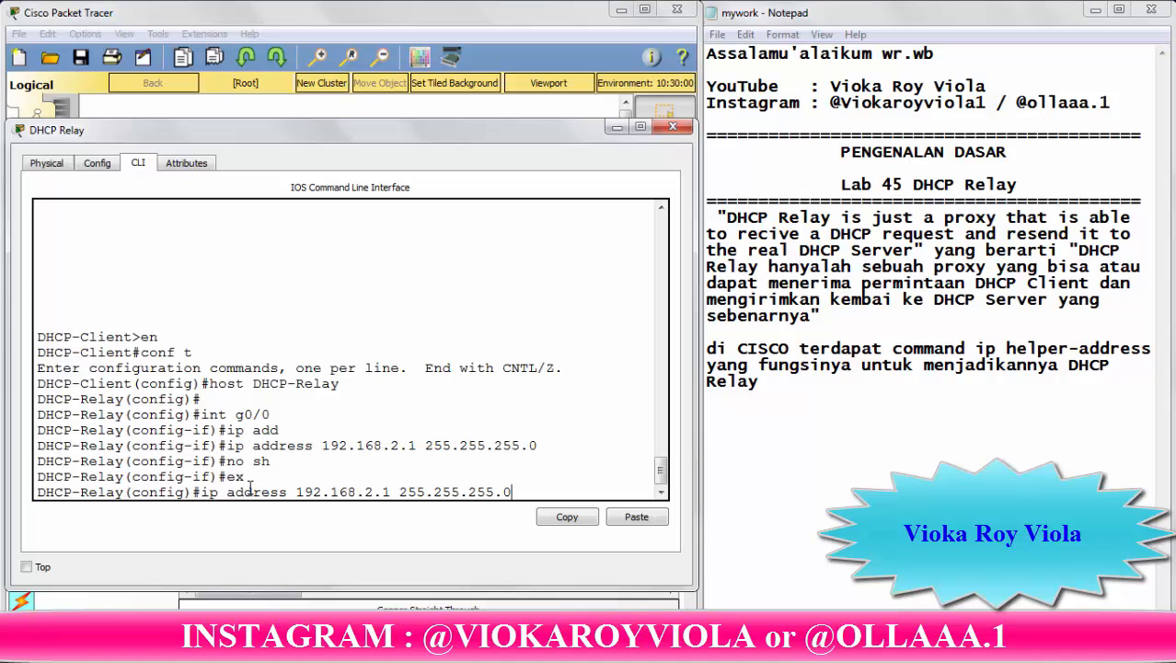
{"action": "key", "text": "Up"}
{"action": "key", "text": "Up"}
{"action": "key", "text": "Return"}
{"action": "key", "text": "Up"}
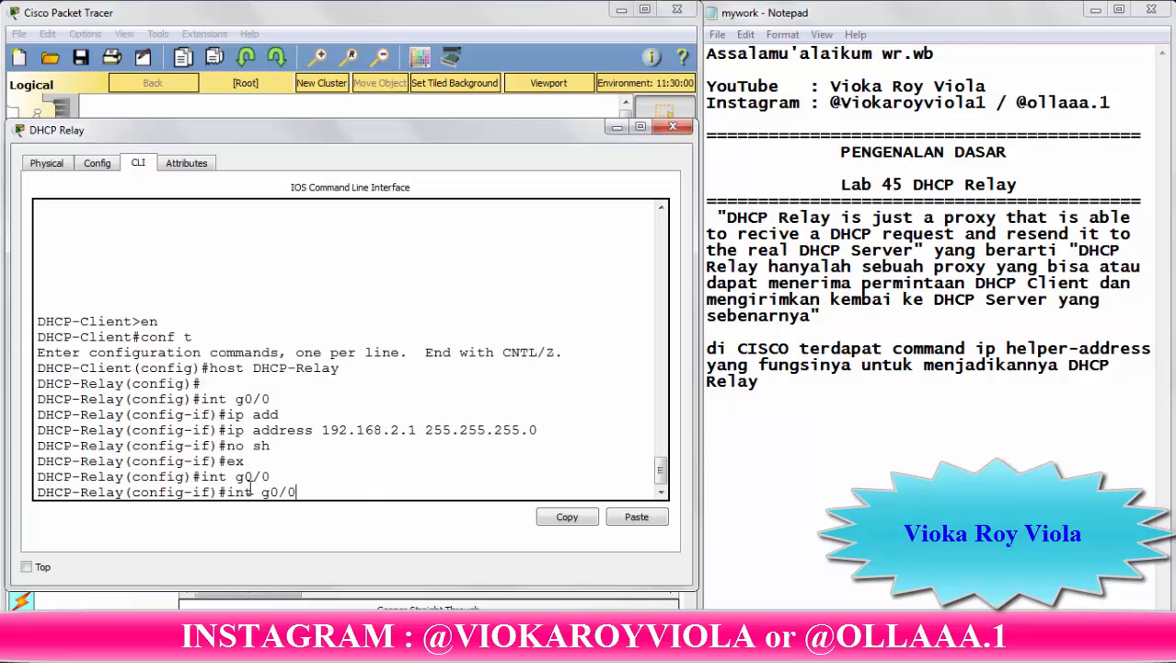
{"action": "key", "text": "Up"}
{"action": "key", "text": "Up"}
{"action": "key", "text": "Up"}
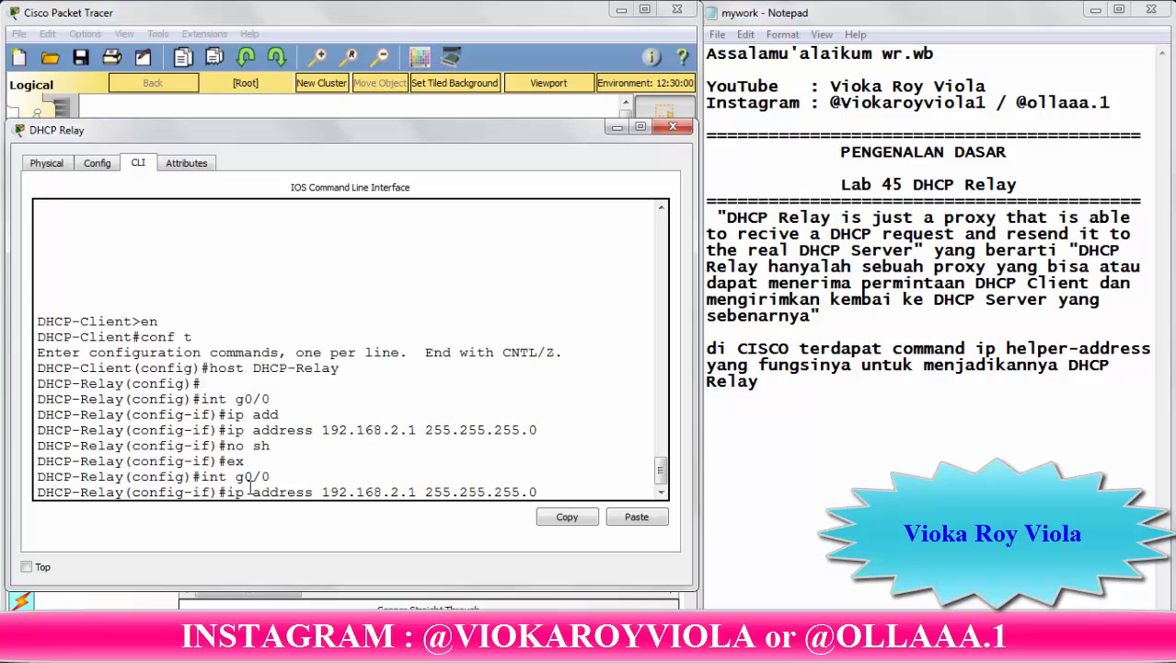
{"action": "key", "text": "Left"}
{"action": "key", "text": "Left"}
{"action": "key", "text": "Left"}
{"action": "key", "text": "Left"}
{"action": "key", "text": "Left"}
{"action": "key", "text": "Left"}
{"action": "key", "text": "Left"}
{"action": "key", "text": "Left"}
{"action": "key", "text": "Left"}
{"action": "key", "text": "Left"}
{"action": "key", "text": "Left"}
{"action": "type", "text": "no"}
{"action": "key", "text": "Return"}
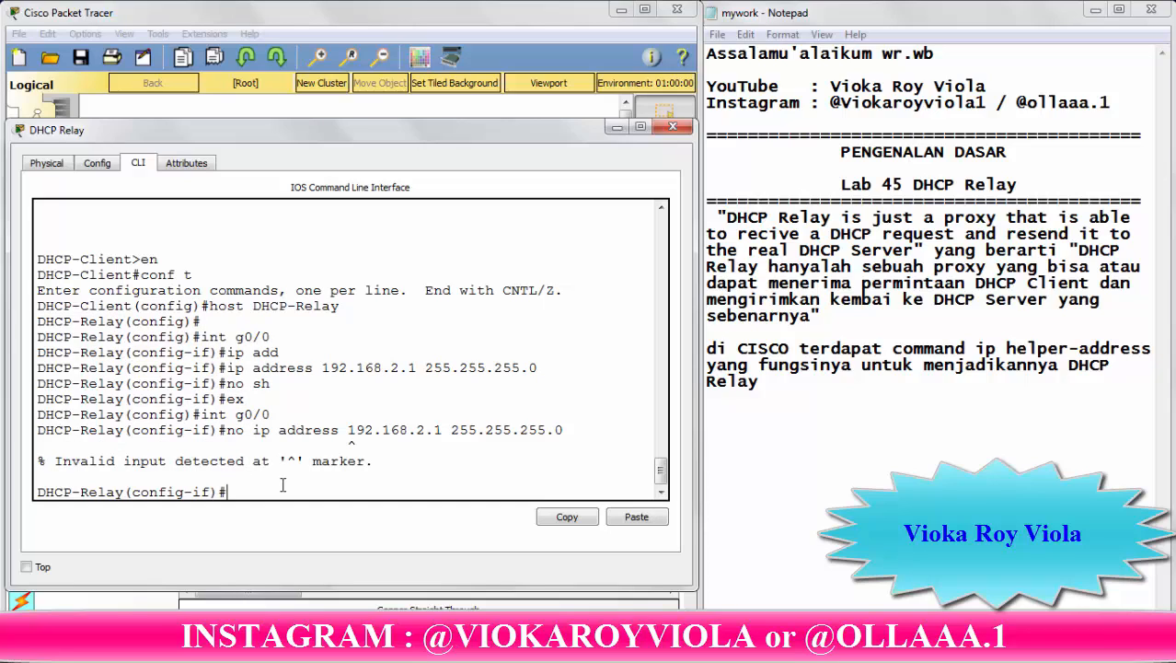
Configure the DHCP Relay router's g0/0 interface to obtain its IP address through DHCP, and return to global configuration mode
{"action": "key", "text": "Up"}
{"action": "key", "text": "Up"}
{"action": "key", "text": "Up"}
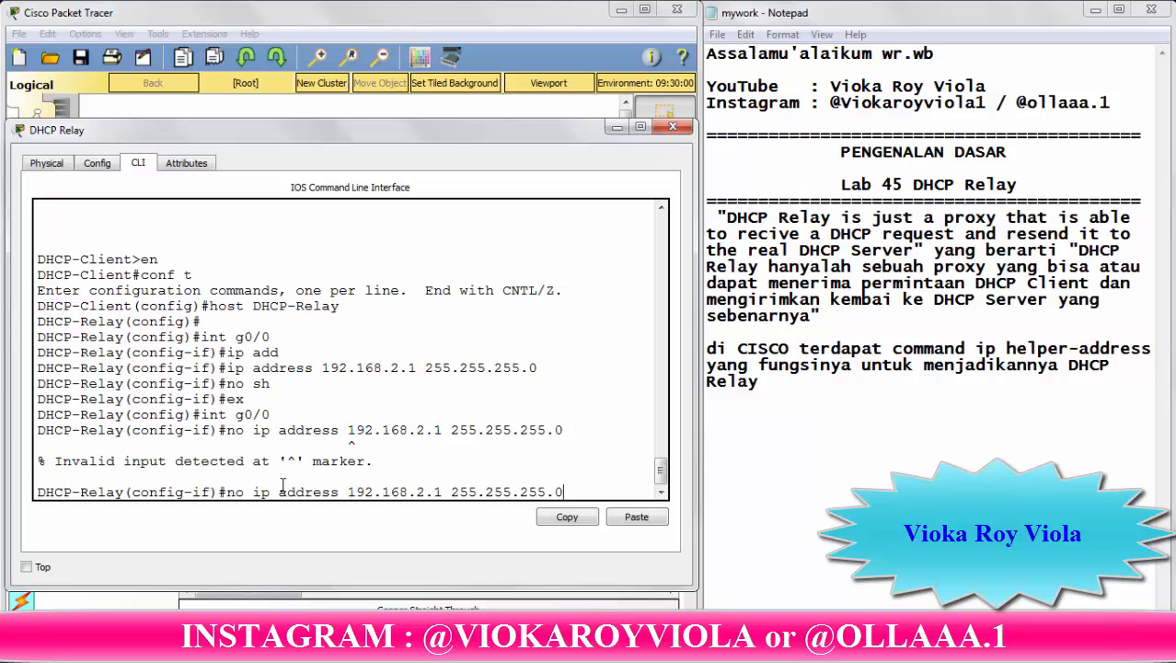
{"action": "key", "text": "Down"}
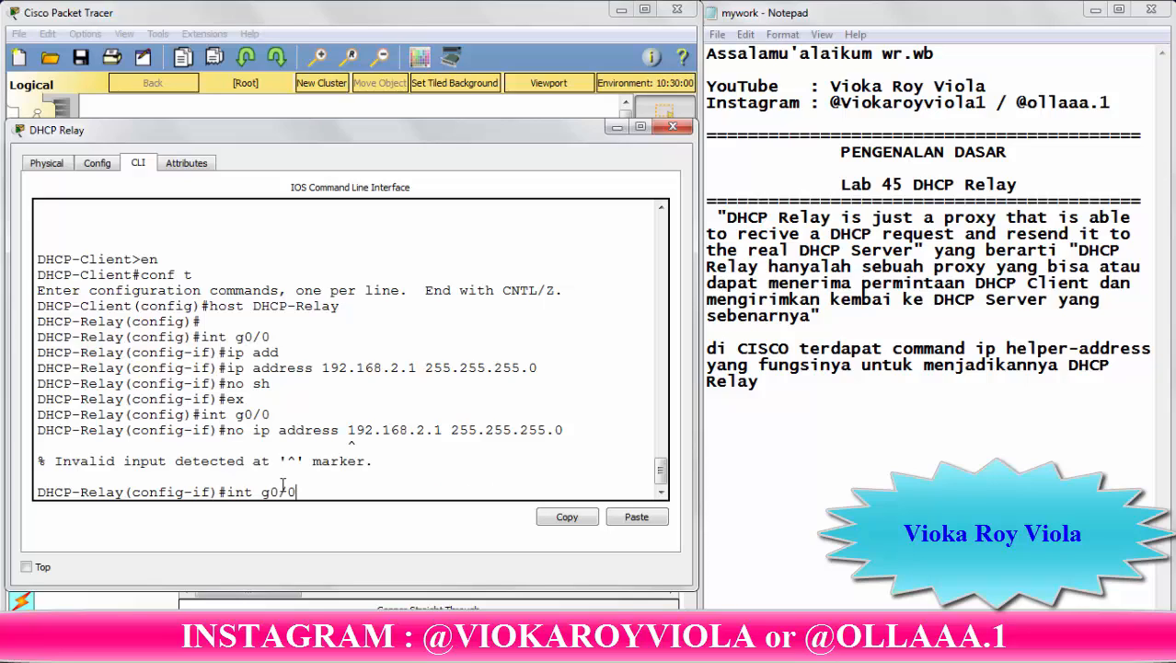
{"action": "key", "text": "Return"}
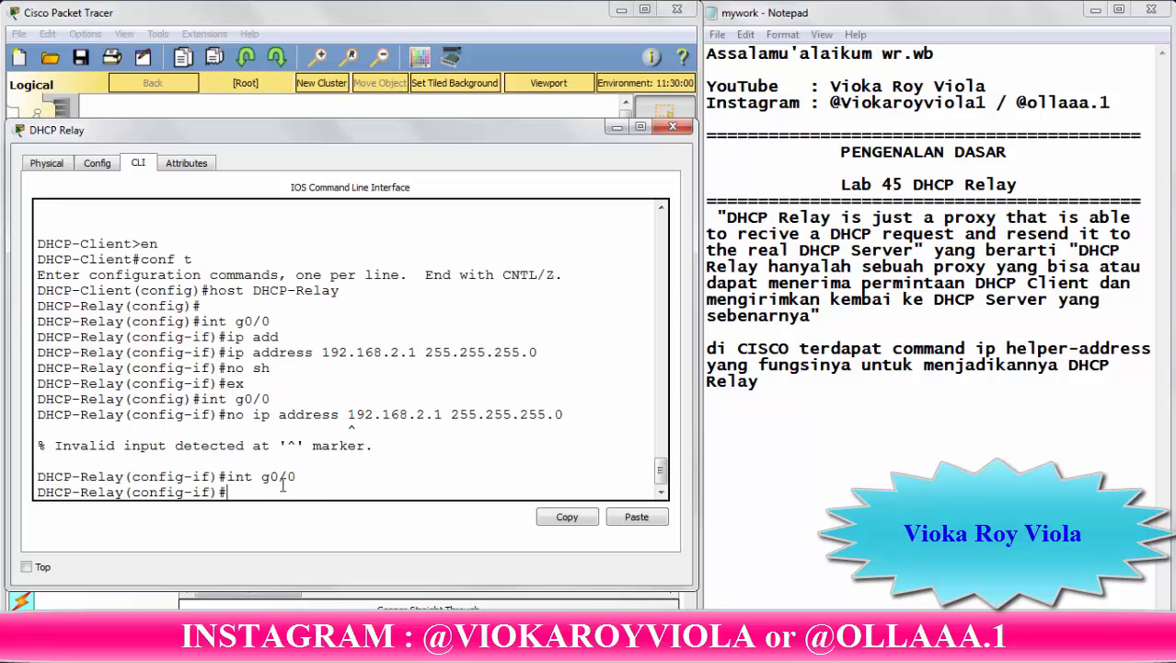
{"action": "key", "text": "Up"}
{"action": "key", "text": "Up"}
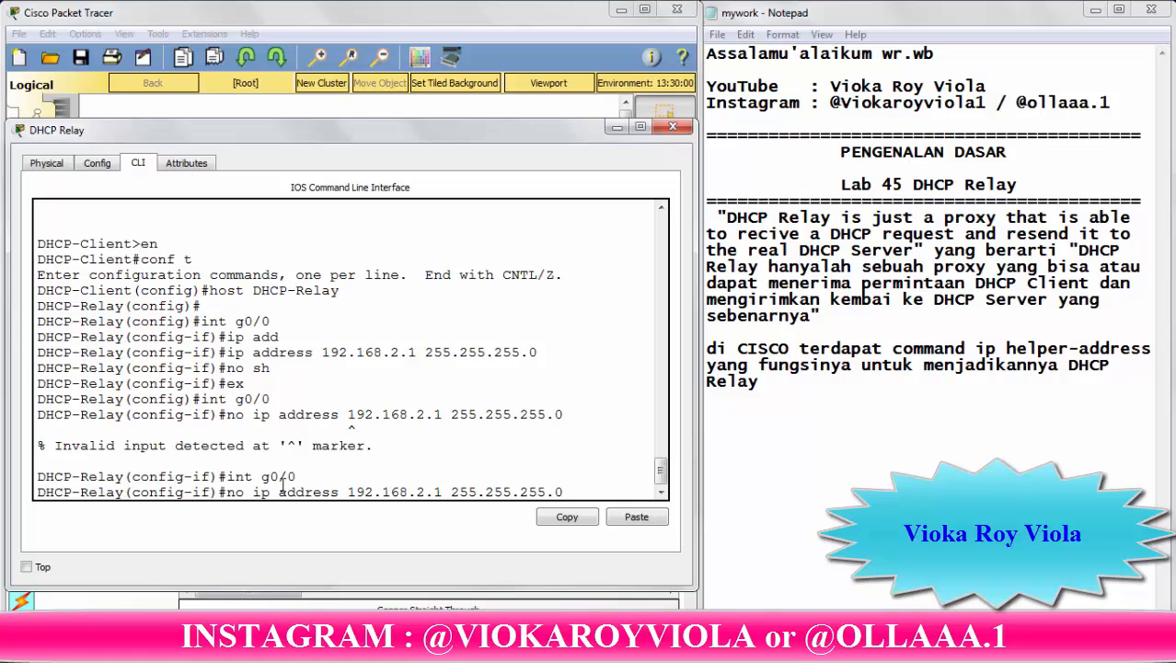
{"action": "key", "text": "BackSpace"}
{"action": "key", "text": "BackSpace"}
{"action": "key", "text": "BackSpace"}
{"action": "key", "text": "BackSpace"}
{"action": "key", "text": "BackSpace"}
{"action": "key", "text": "BackSpace"}
{"action": "key", "text": "BackSpace"}
{"action": "key", "text": "BackSpace"}
{"action": "key", "text": "BackSpace"}
{"action": "key", "text": "BackSpace"}
{"action": "key", "text": "BackSpace"}
{"action": "key", "text": "BackSpace"}
{"action": "key", "text": "BackSpace"}
{"action": "key", "text": "BackSpace"}
{"action": "key", "text": "BackSpace"}
{"action": "key", "text": "BackSpace"}
{"action": "key", "text": "BackSpace"}
{"action": "key", "text": "BackSpace"}
{"action": "key", "text": "BackSpace"}
{"action": "key", "text": "BackSpace"}
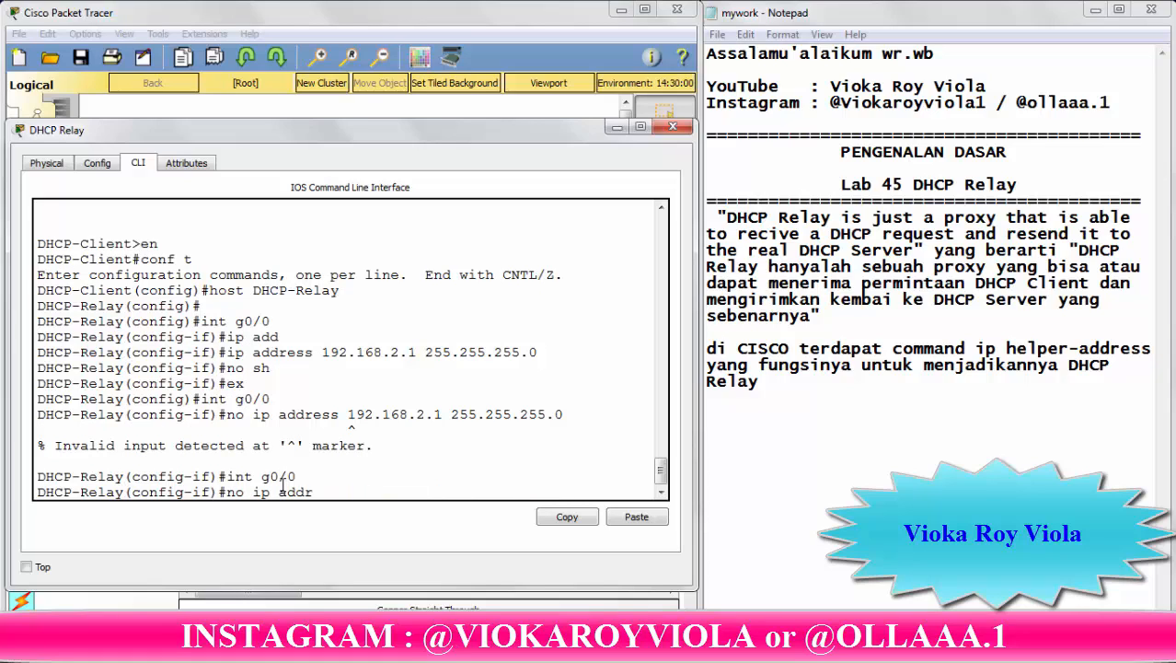
{"action": "type", "text": "ip add dhcp"}
{"action": "key", "text": "Return"}
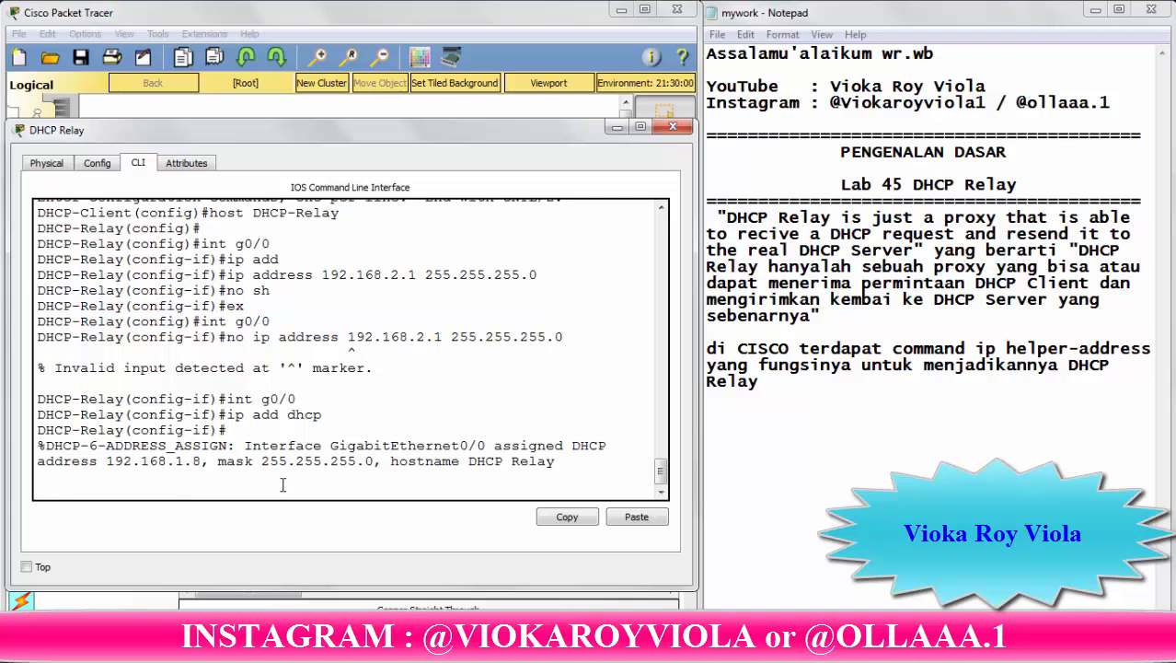
{"action": "key", "text": "Return"}
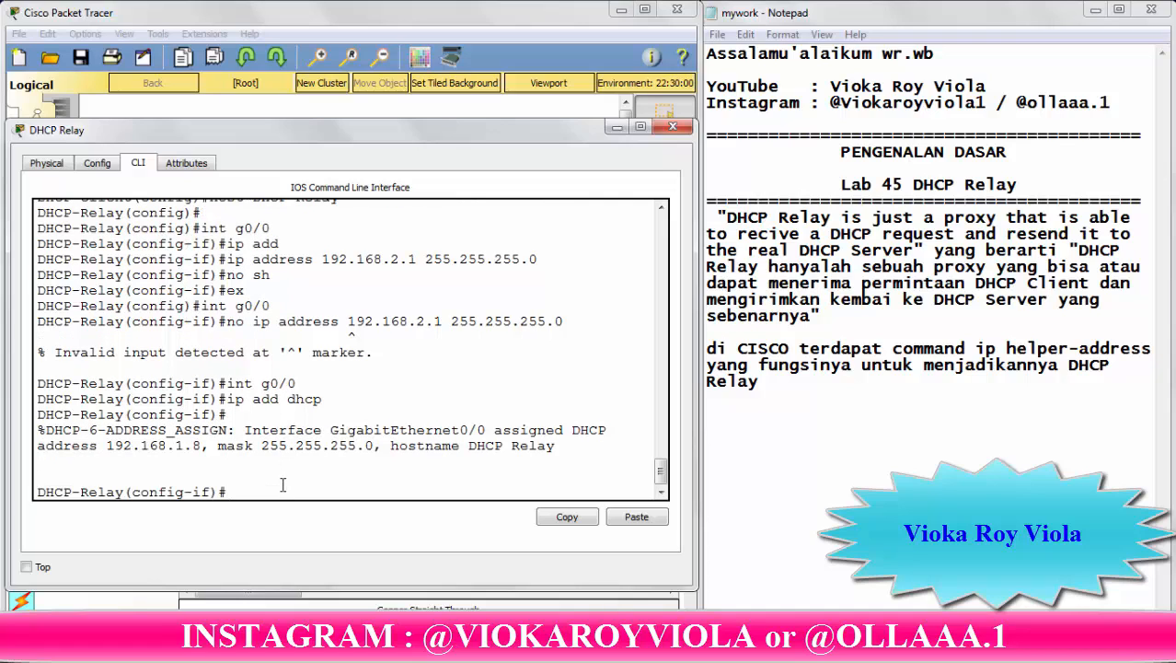
{"action": "type", "text": "ex"}
{"action": "key", "text": "Return"}
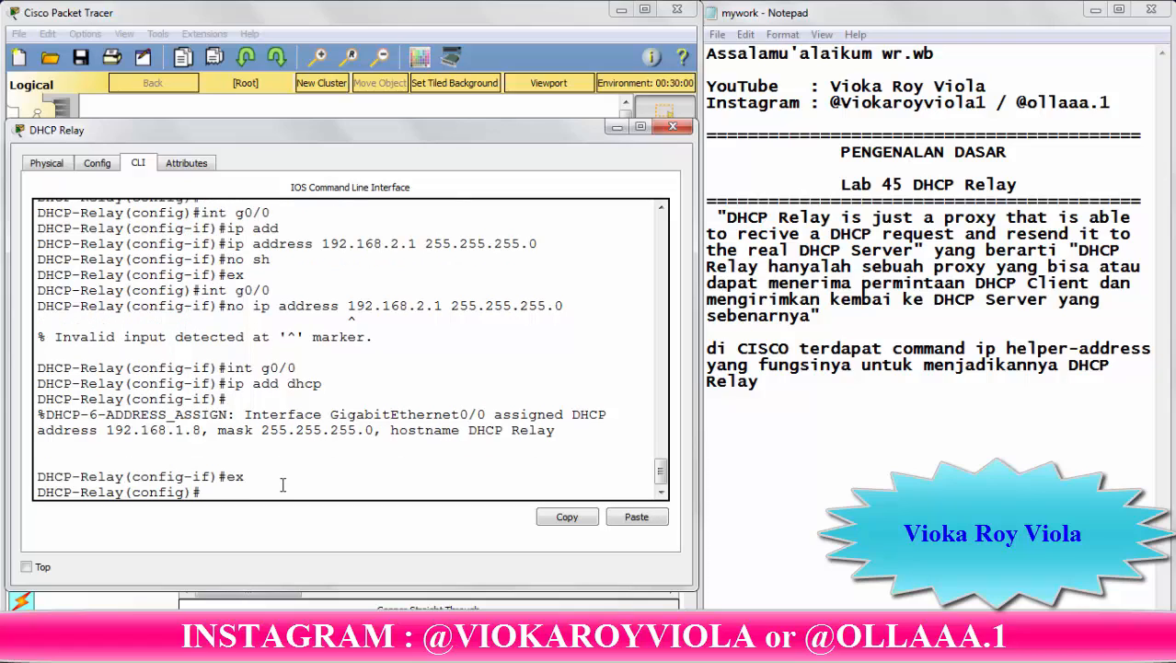
Assign IP address 192.168.2.1 with mask 255.255.255.0 to the DHCP Relay router's g0/1 interface and enable it with no shutdown
{"action": "type", "text": "int g0/1"}
{"action": "key", "text": "Return"}
{"action": "type", "text": "ip"}
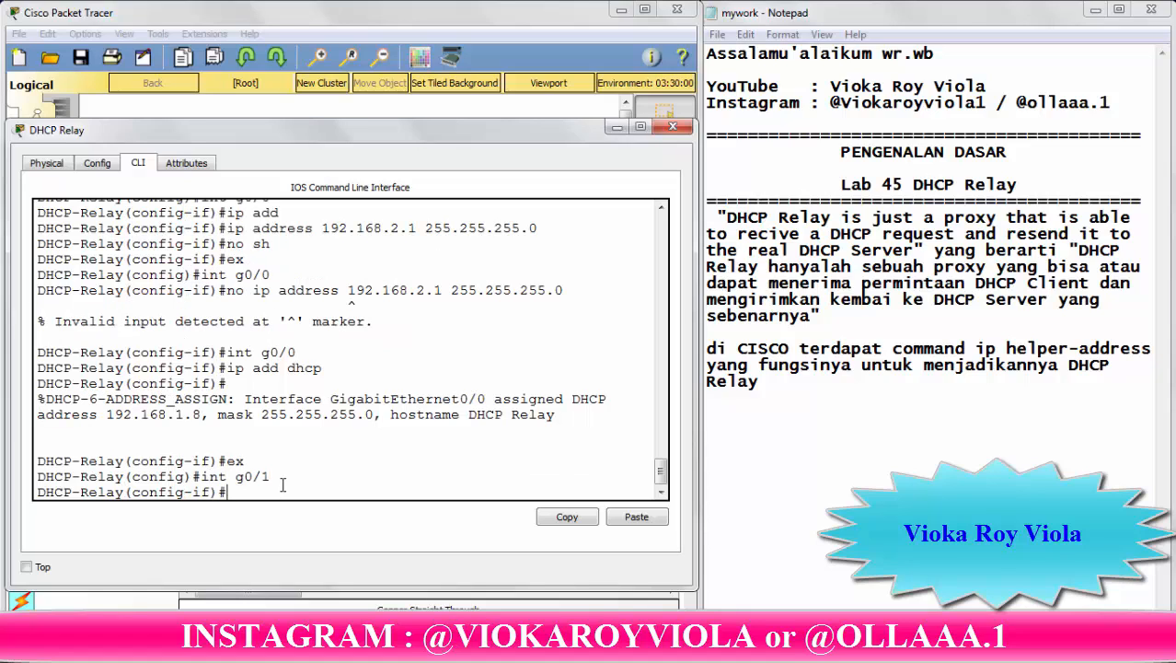
{"action": "type", "text": " add 192.168.1"}
{"action": "key", "text": "BackSpace"}
{"action": "type", "text": "2.1 255."}
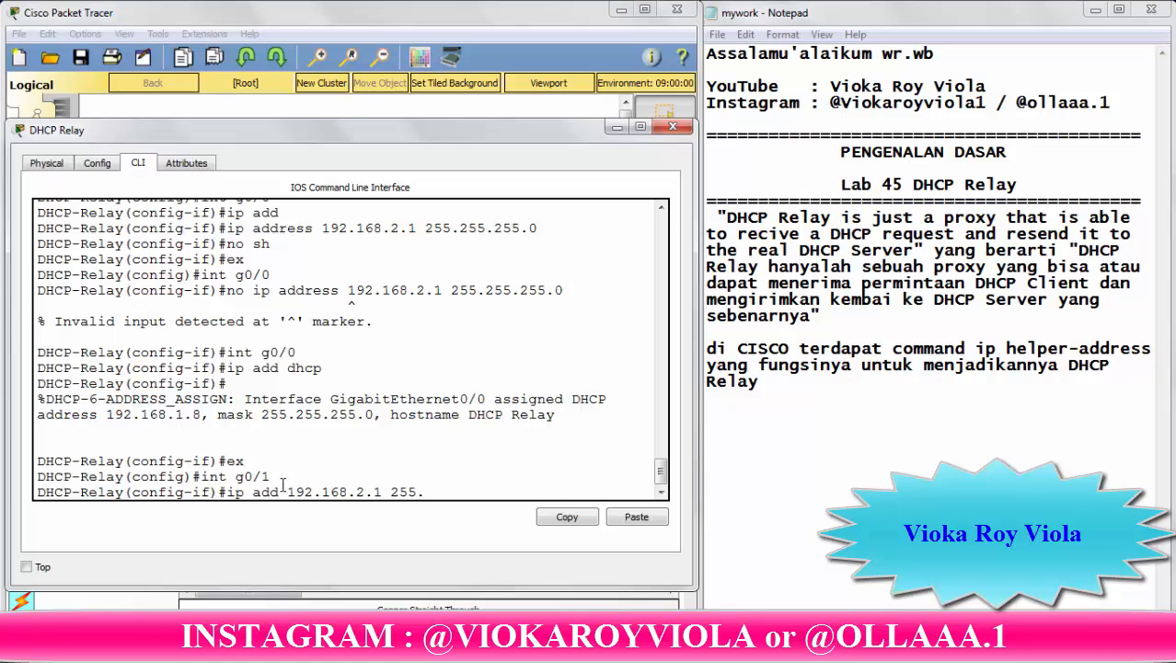
{"action": "type", "text": "255.255.0"}
{"action": "key", "text": "Return"}
{"action": "type", "text": "no sh"}
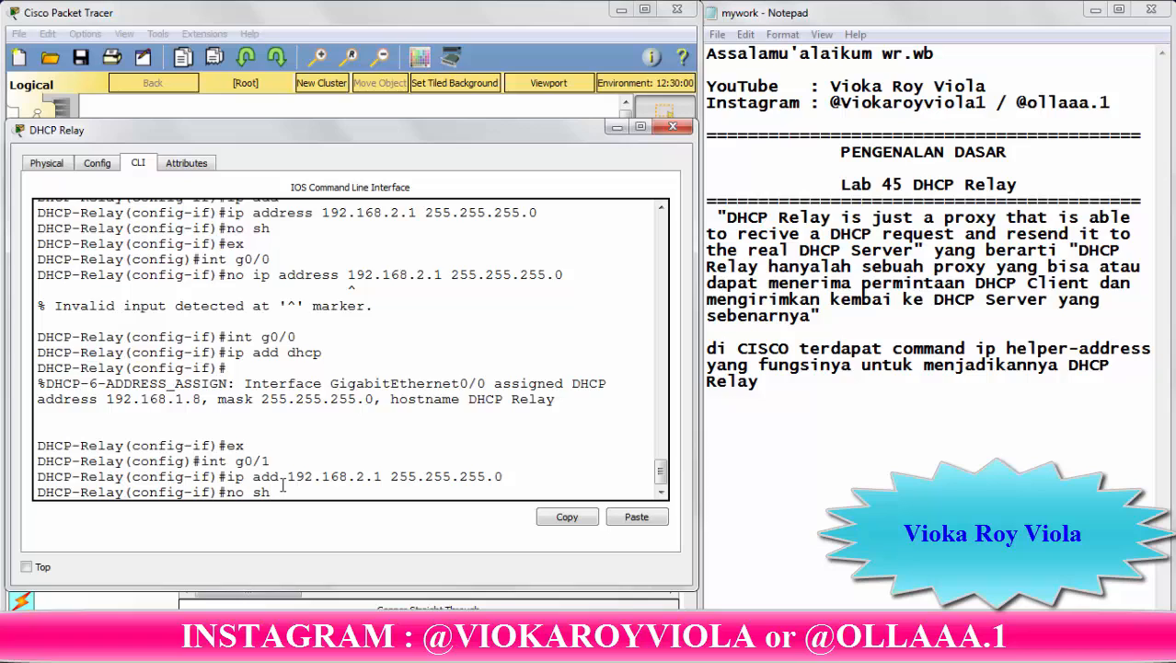
{"action": "key", "text": "Return"}
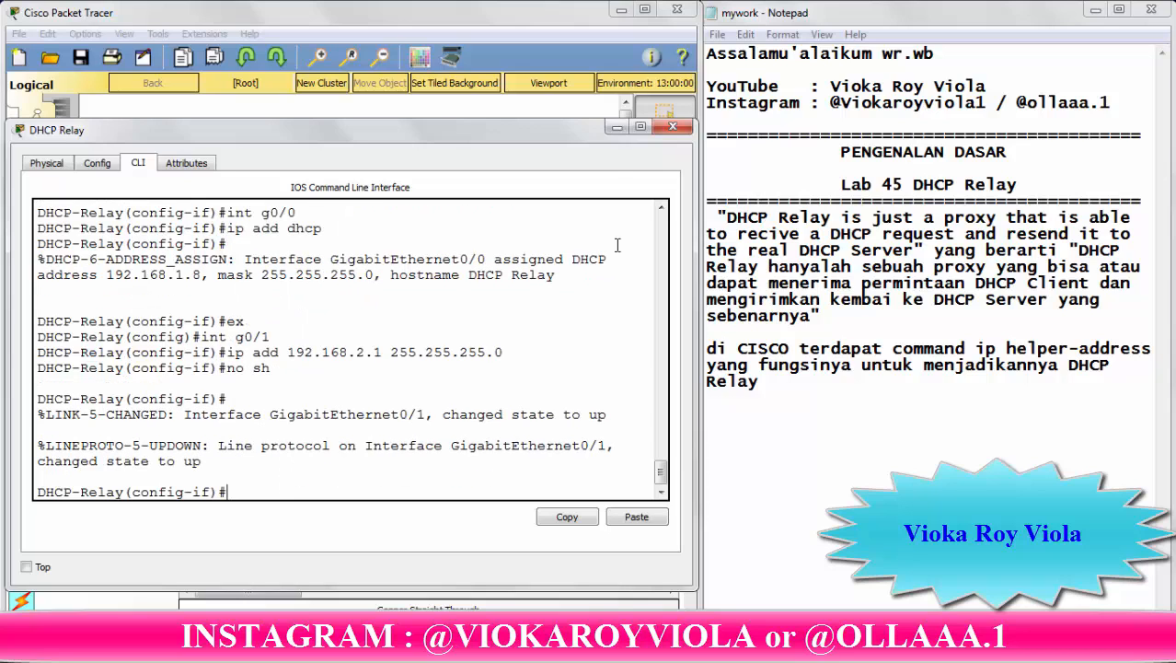
Fast-forward the simulation time and check the DHCP Relay router's links in the topology and its interface configuration
{"action": "left_click", "coordinate": [615, 126]}
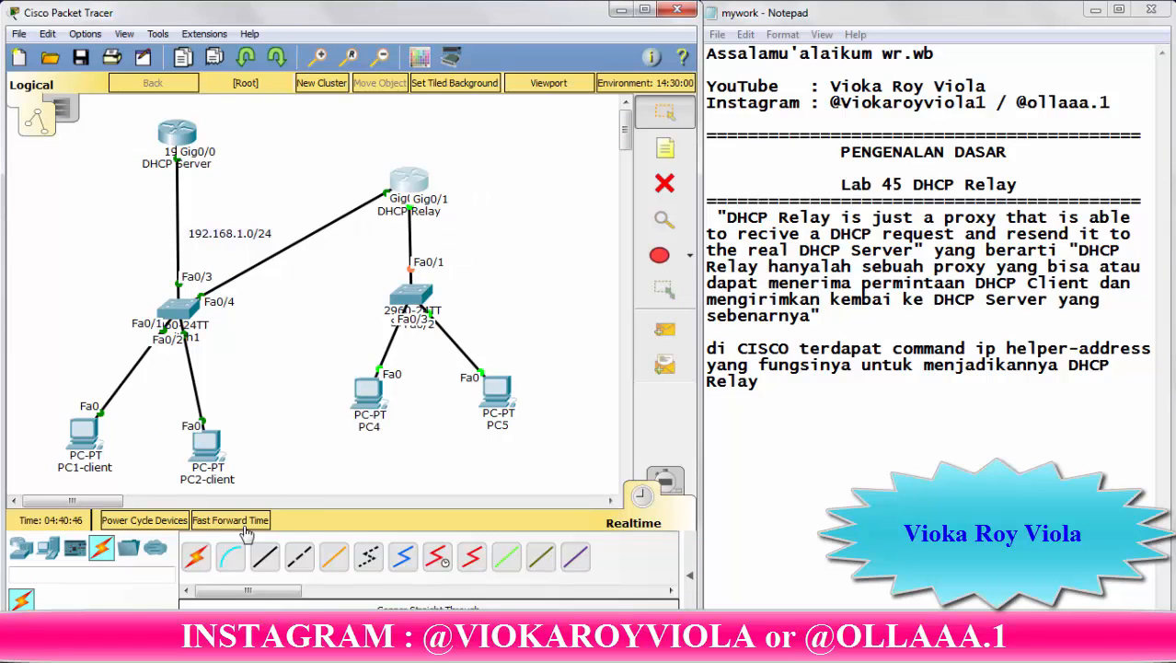
{"action": "left_click", "coordinate": [246, 521]}
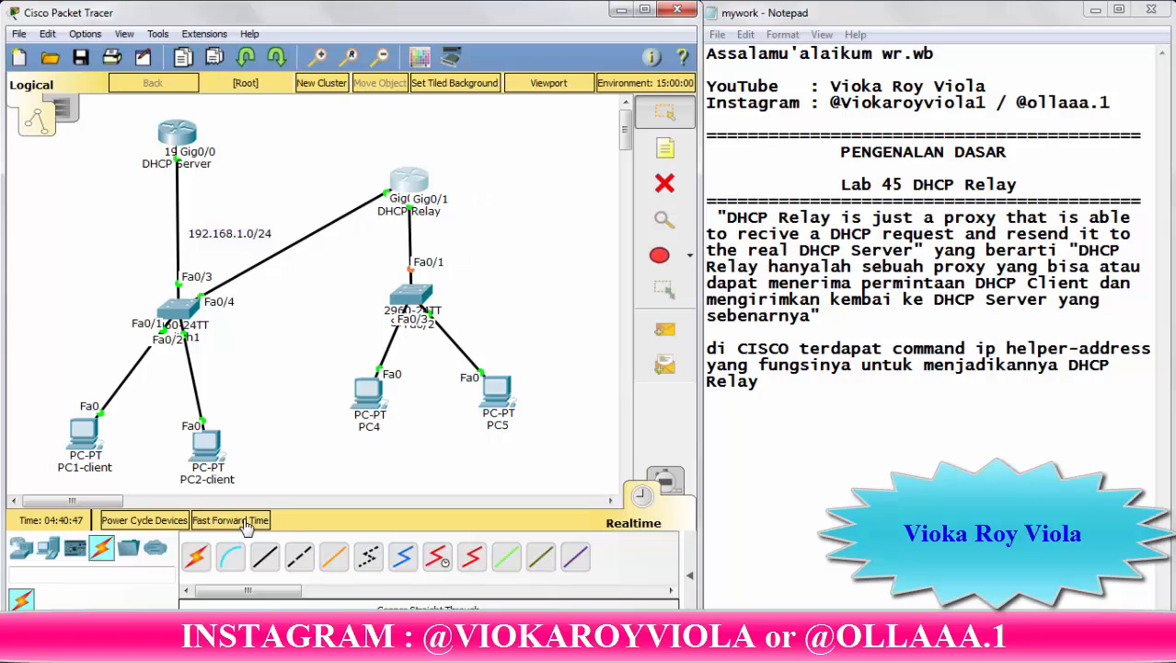
{"action": "double_click", "coordinate": [247, 521]}
{"action": "mouse_move", "coordinate": [413, 187]}
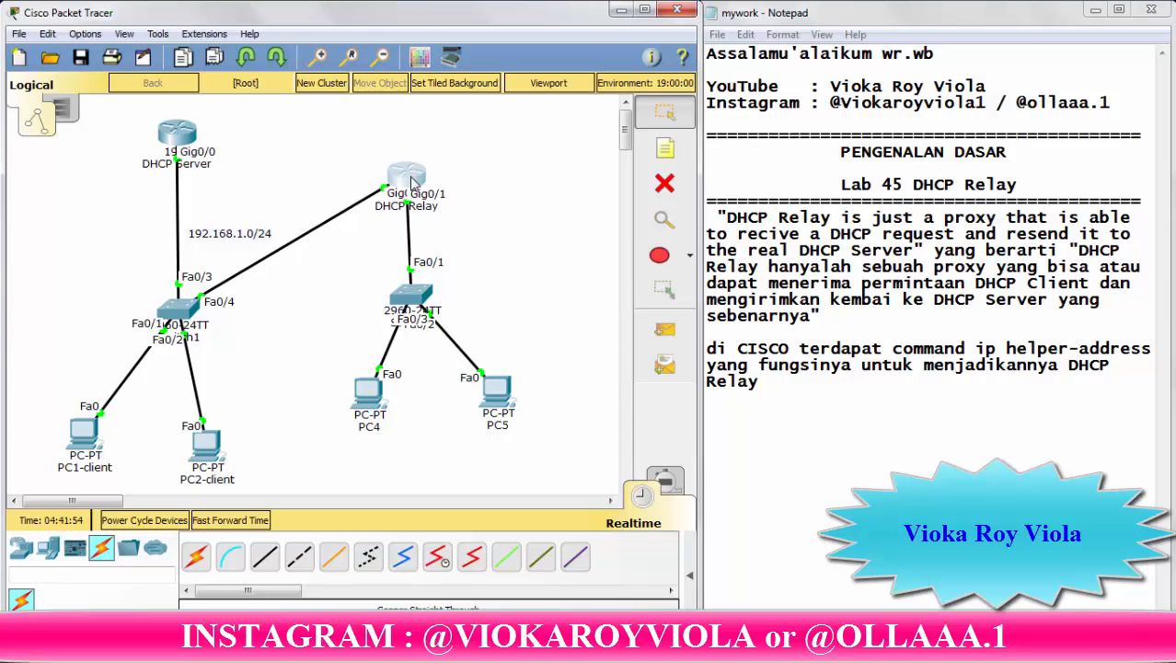
{"action": "left_click", "coordinate": [413, 177]}
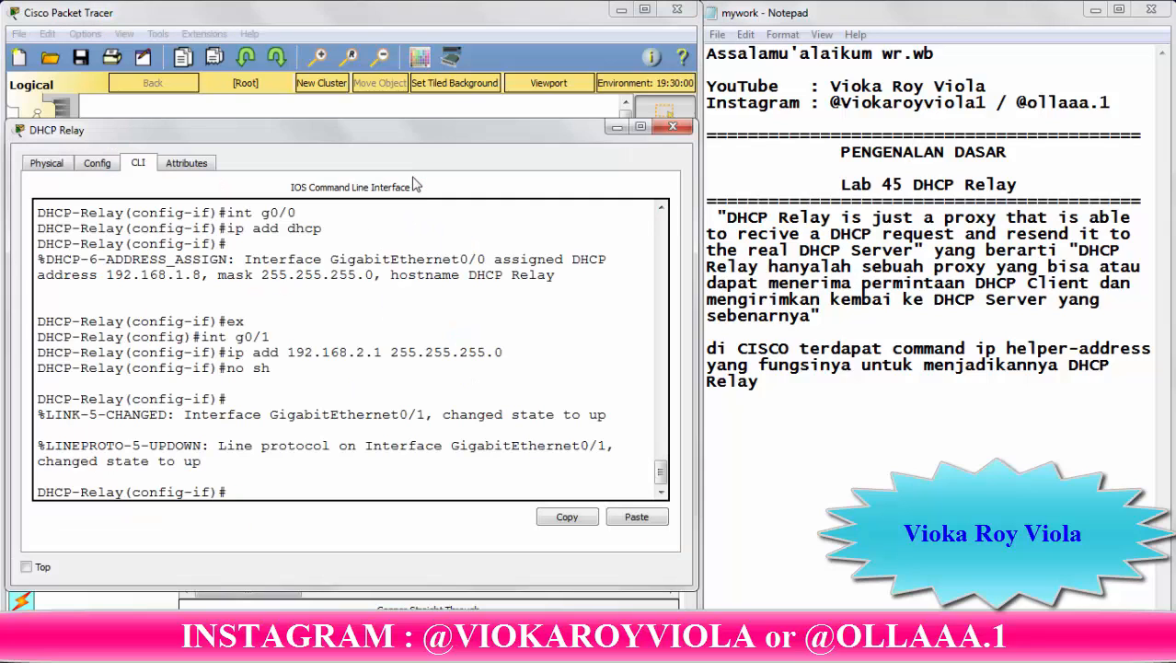
{"action": "left_click", "coordinate": [615, 125]}
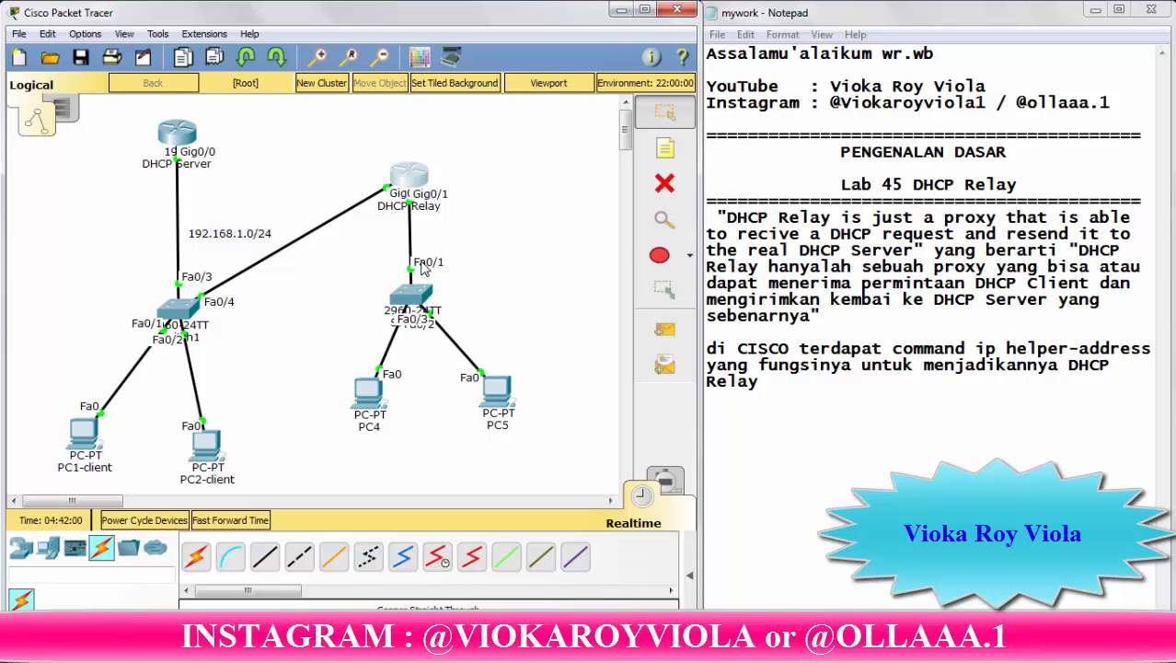
Try to add a static route on the DHCP Server to 192.168.2.0 255.255.255.0 via 192.168.1.8 from privileged EXEC mode
{"action": "left_click", "coordinate": [181, 138]}
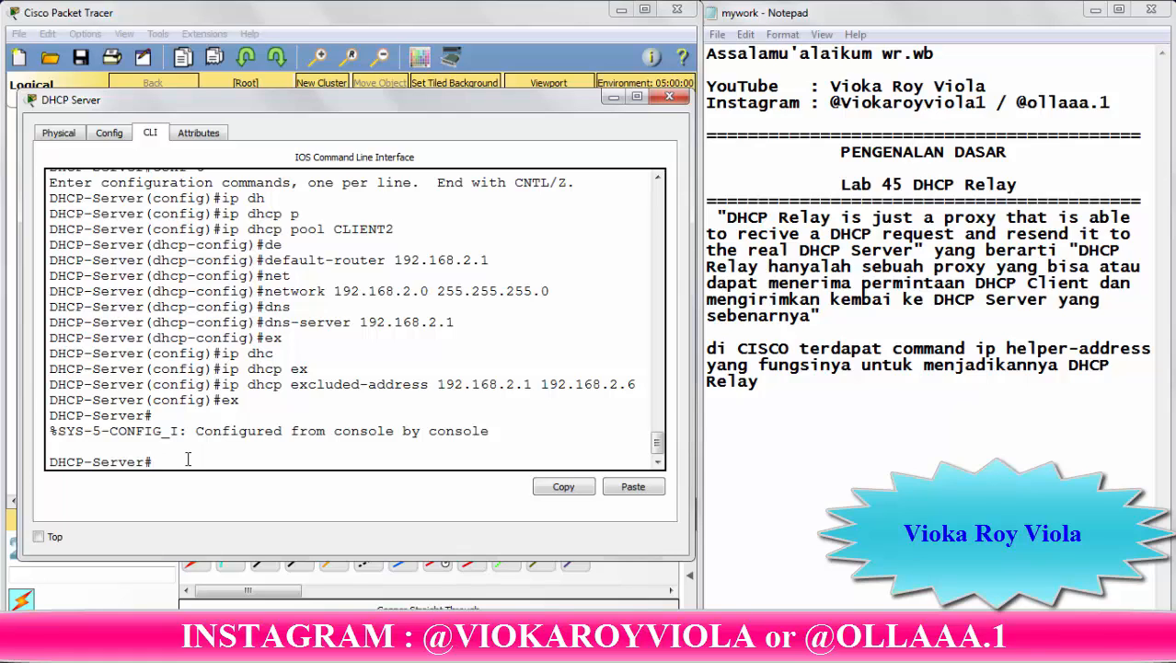
{"action": "type", "text": "ip route 192.168.2."}
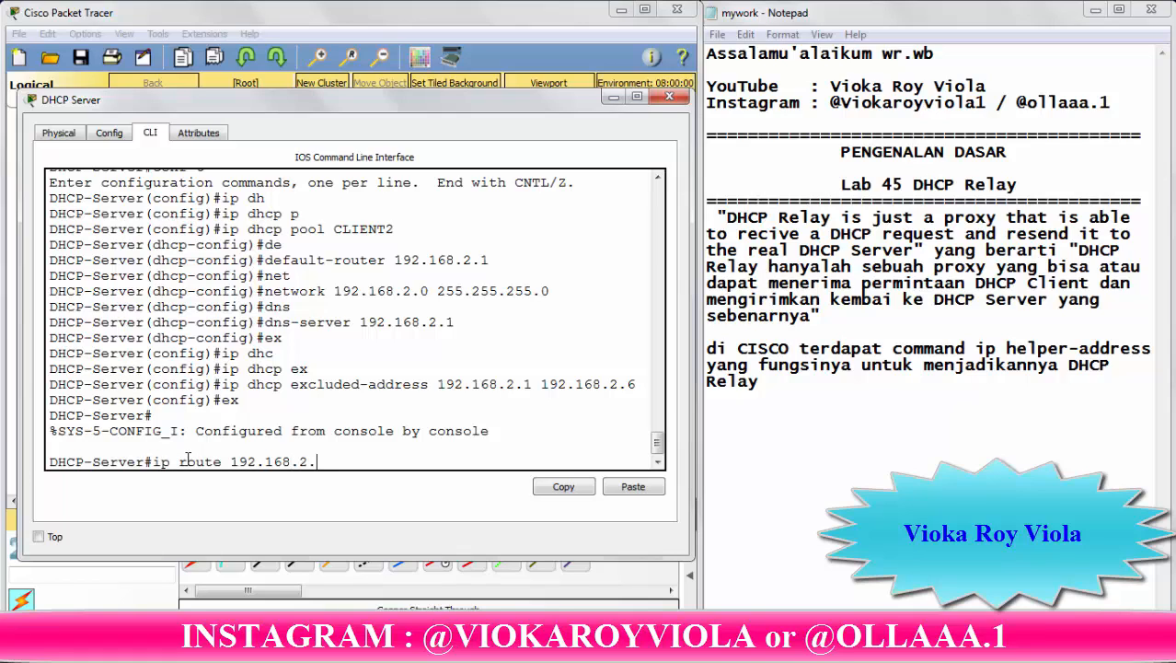
{"action": "type", "text": "0"}
{"action": "left_click_drag", "start_coordinate": [326, 462], "coordinate": [230, 461]}
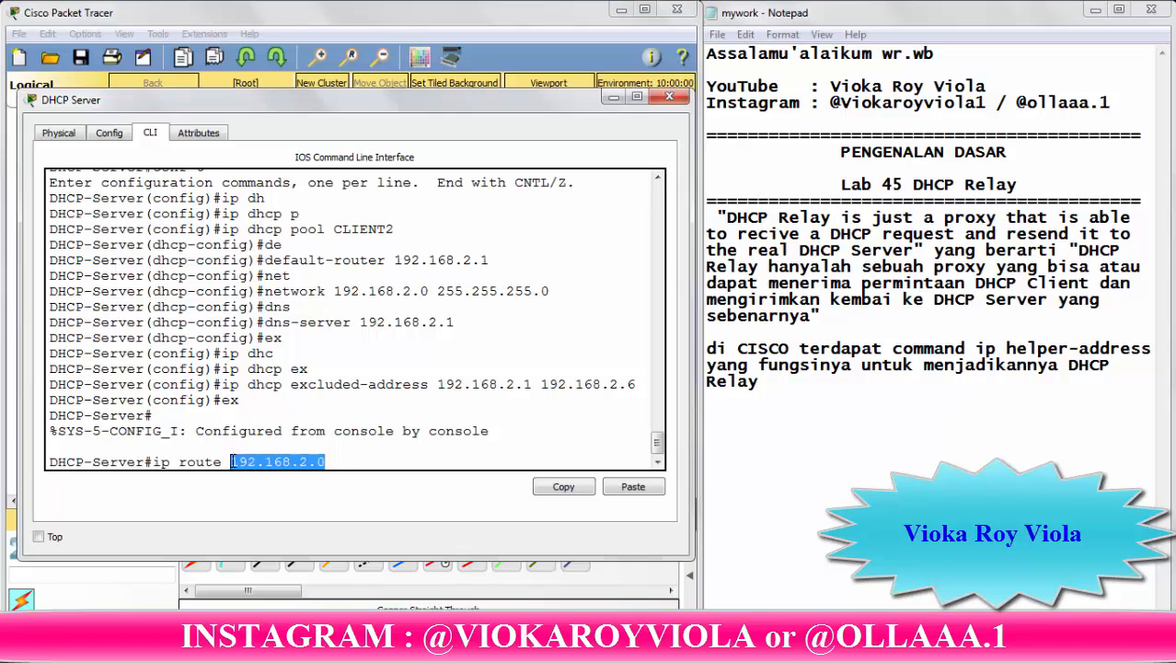
{"action": "left_click", "coordinate": [341, 457]}
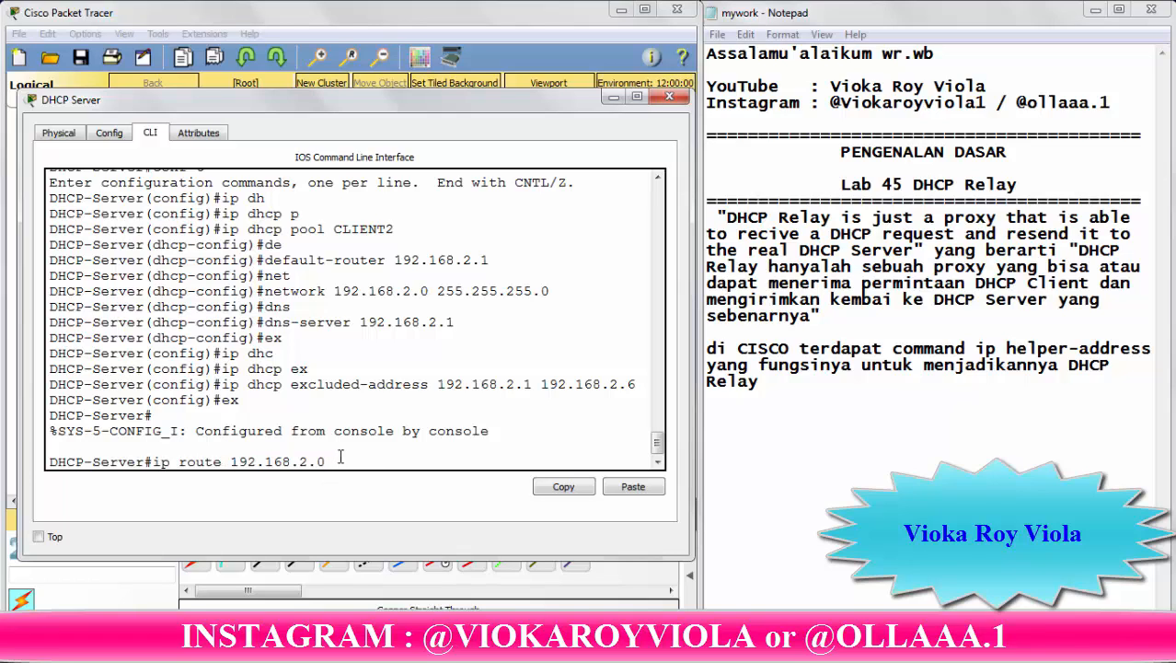
{"action": "type", "text": "255.255.255.0"}
{"action": "left_click", "coordinate": [611, 98]}
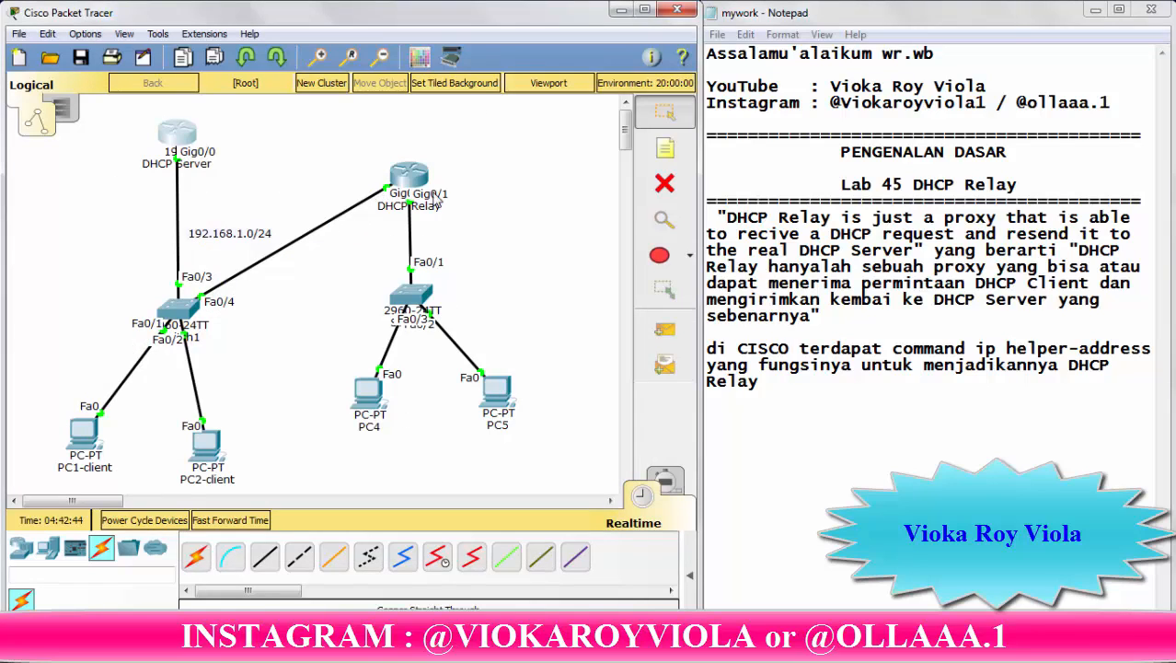
{"action": "left_click", "coordinate": [181, 134]}
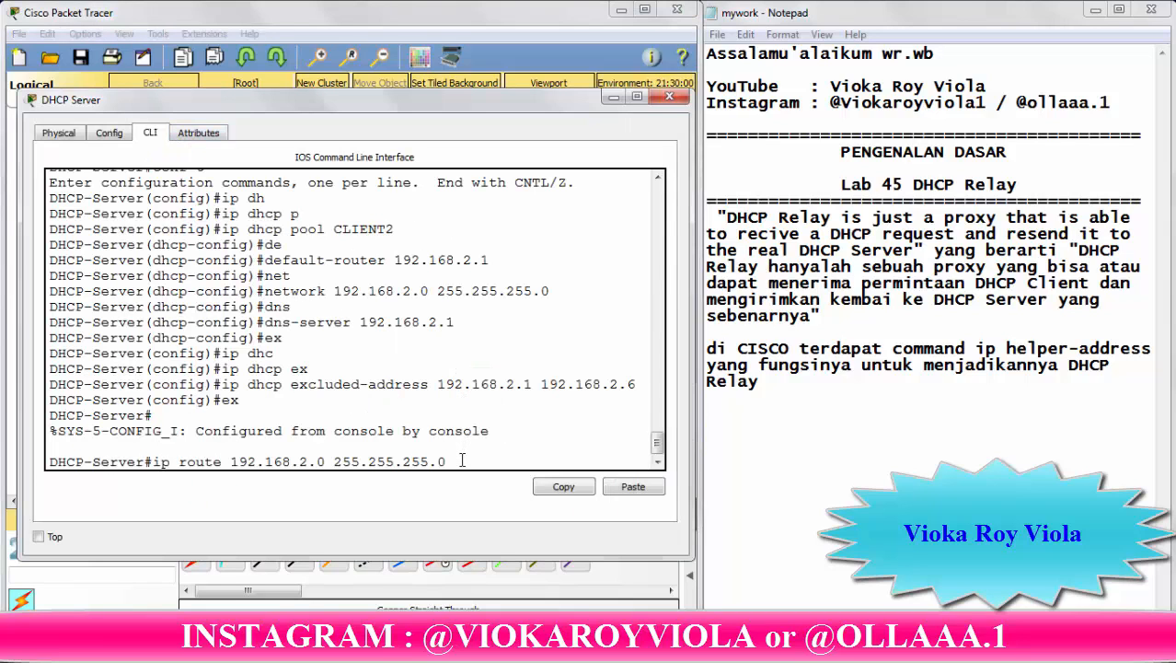
{"action": "type", "text": "192.168.1.1"}
{"action": "key", "text": "BackSpace"}
{"action": "type", "text": "8"}
{"action": "key", "text": "Return"}
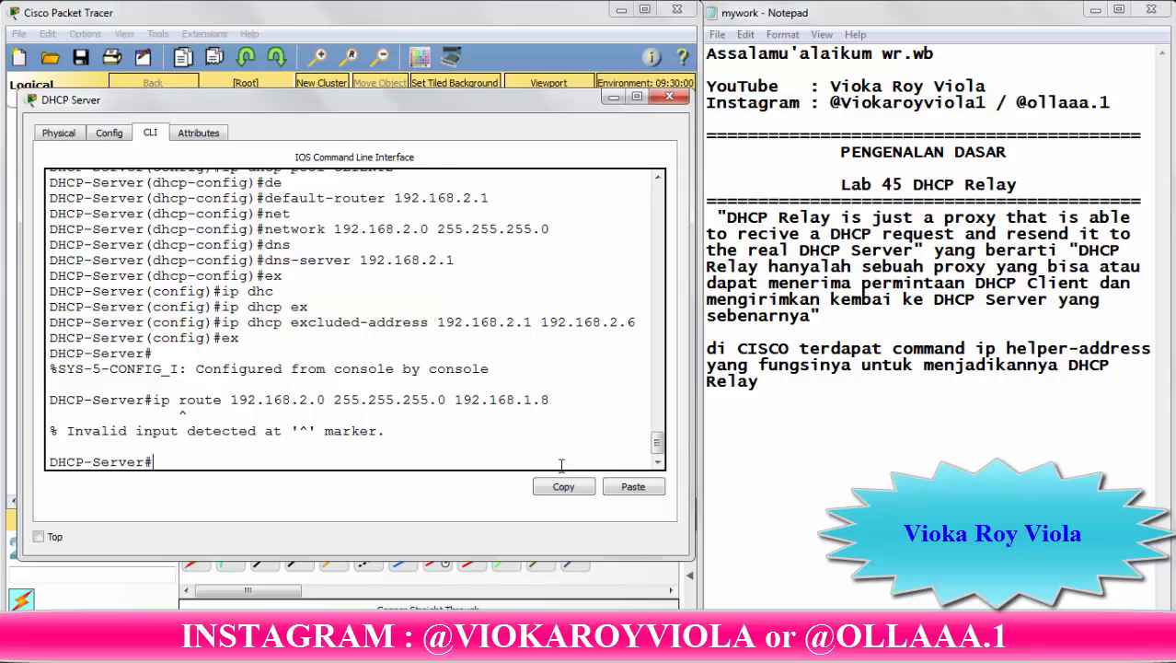
{"action": "key", "text": "Up"}
{"action": "key", "text": "Return"}
From global configuration mode on the DHCP Server, add a static route to 192.168.2.0 255.255.255.0 via 192.168.1.8
{"action": "type", "text": "conf t"}
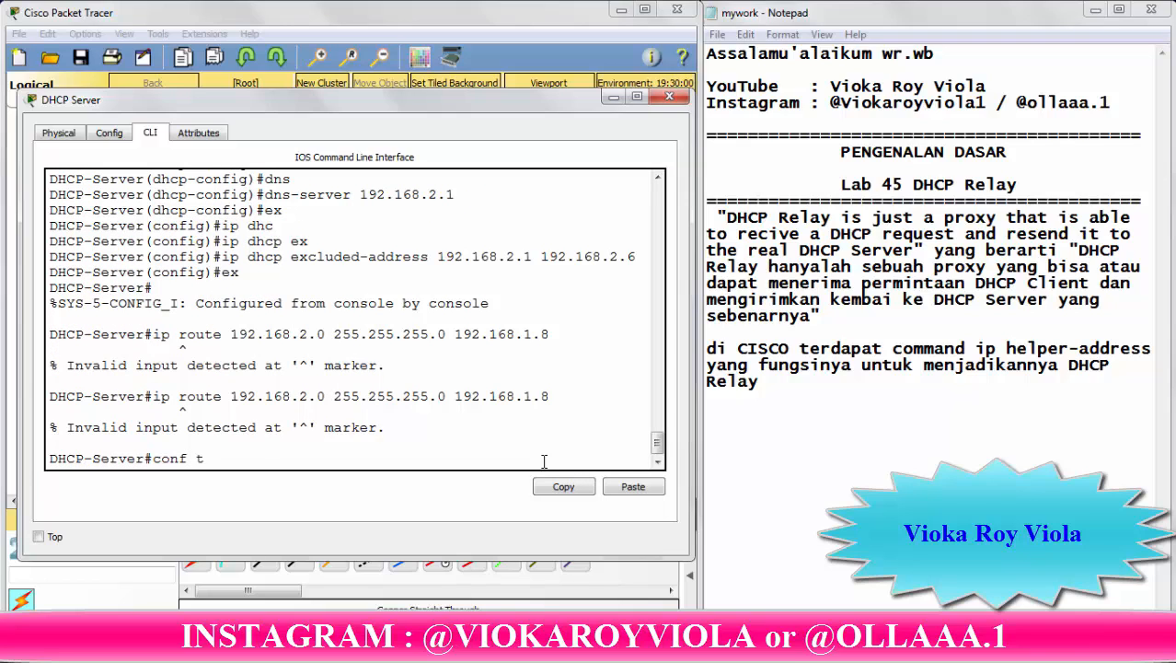
{"action": "key", "text": "Return"}
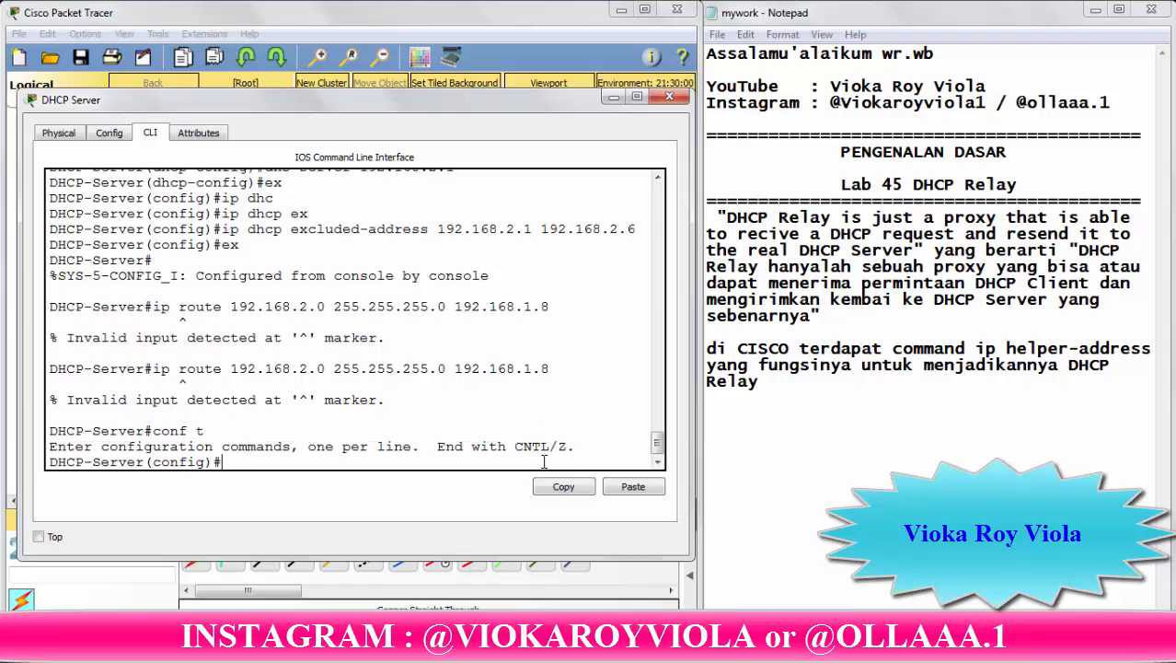
{"action": "type", "text": "ex"}
{"action": "key", "text": "Up"}
{"action": "key", "text": "Up"}
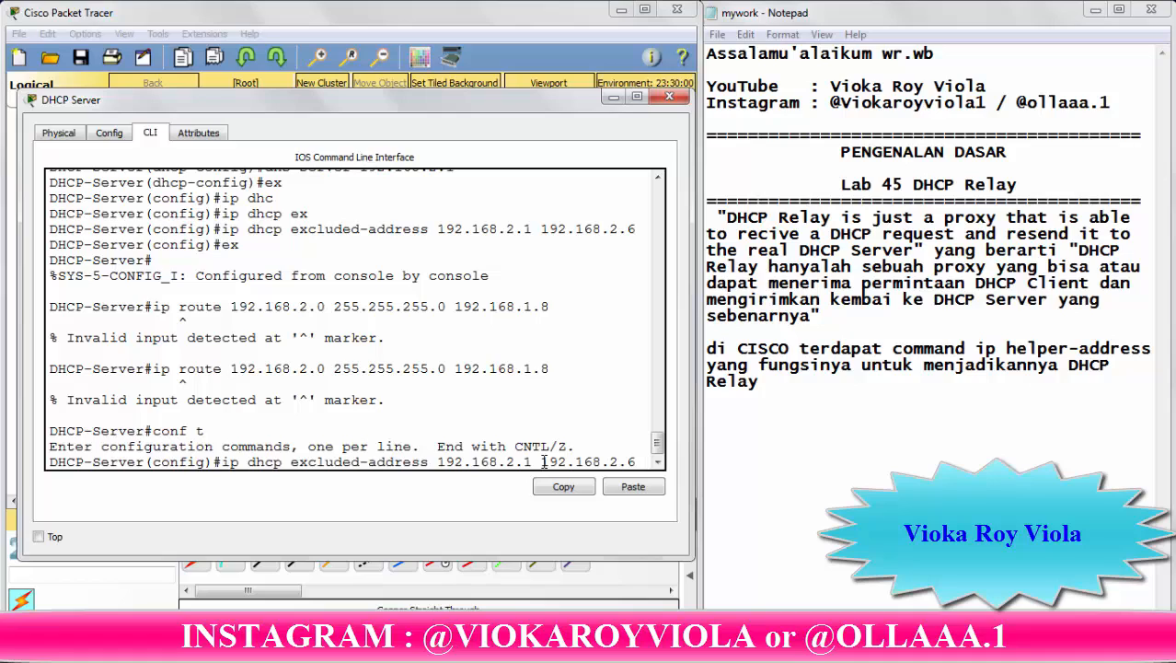
{"action": "key", "text": "Down"}
{"action": "key", "text": "Down"}
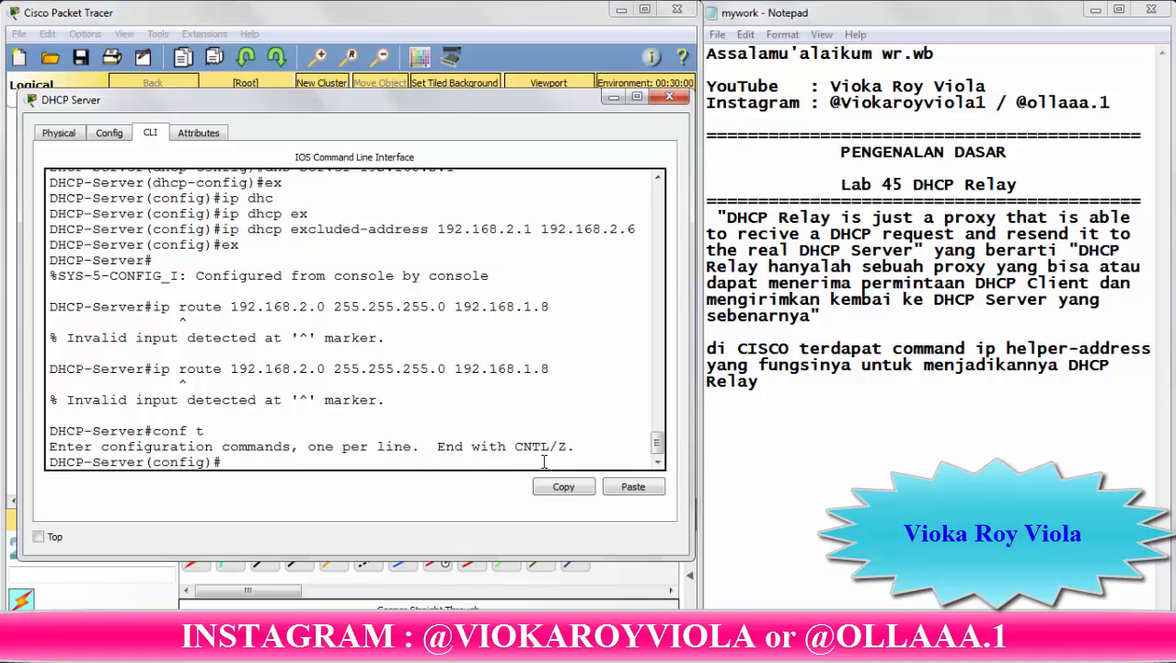
{"action": "type", "text": "ip route 192.168."}
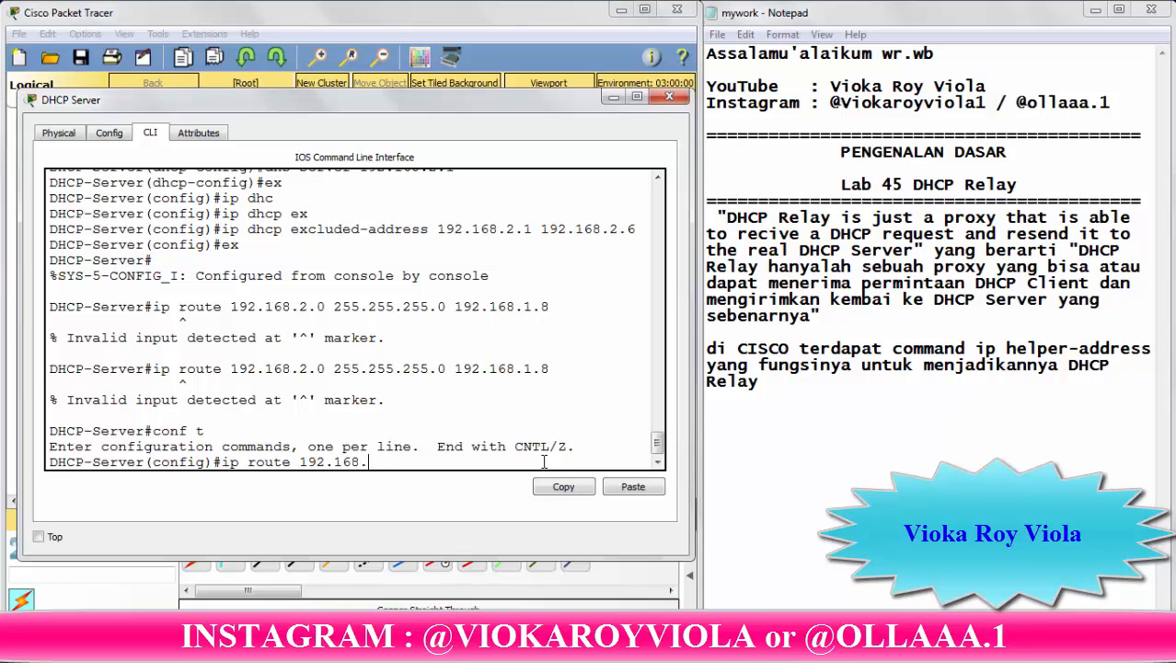
{"action": "type", "text": "2.0 255.255.255.0 "}
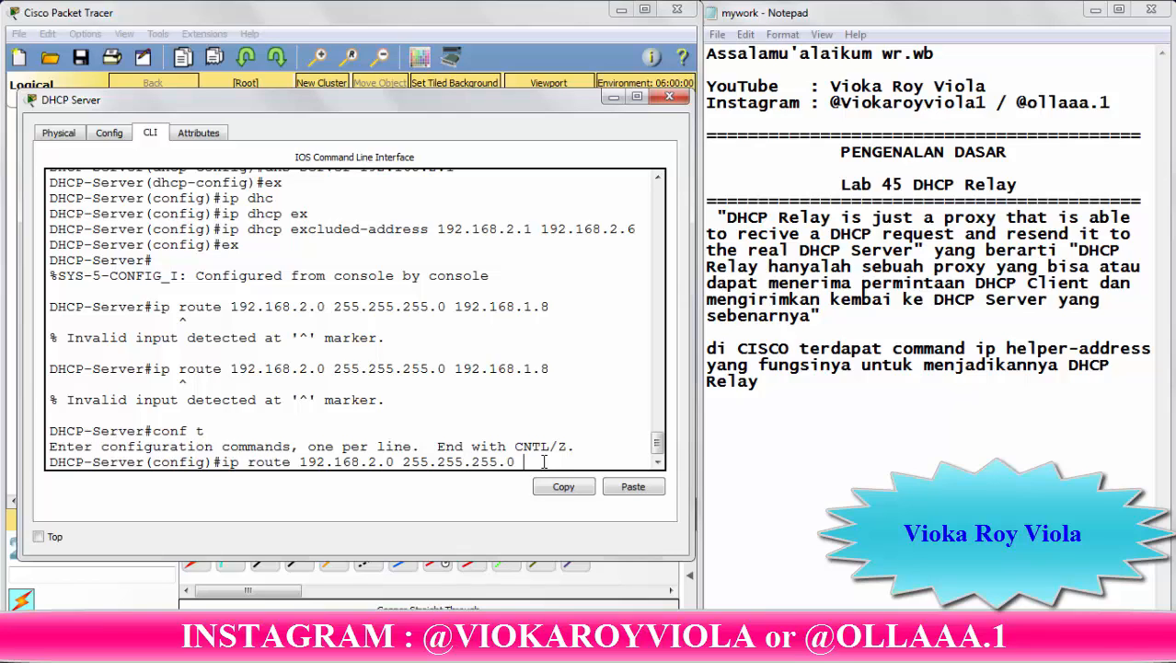
{"action": "type", "text": "192.168.2.8"}
{"action": "key", "text": "BackSpace"}
{"action": "key", "text": "BackSpace"}
{"action": "type", "text": "1/"}
{"action": "key", "text": "BackSpace"}
{"action": "type", "text": ".8"}
{"action": "key", "text": "Return"}
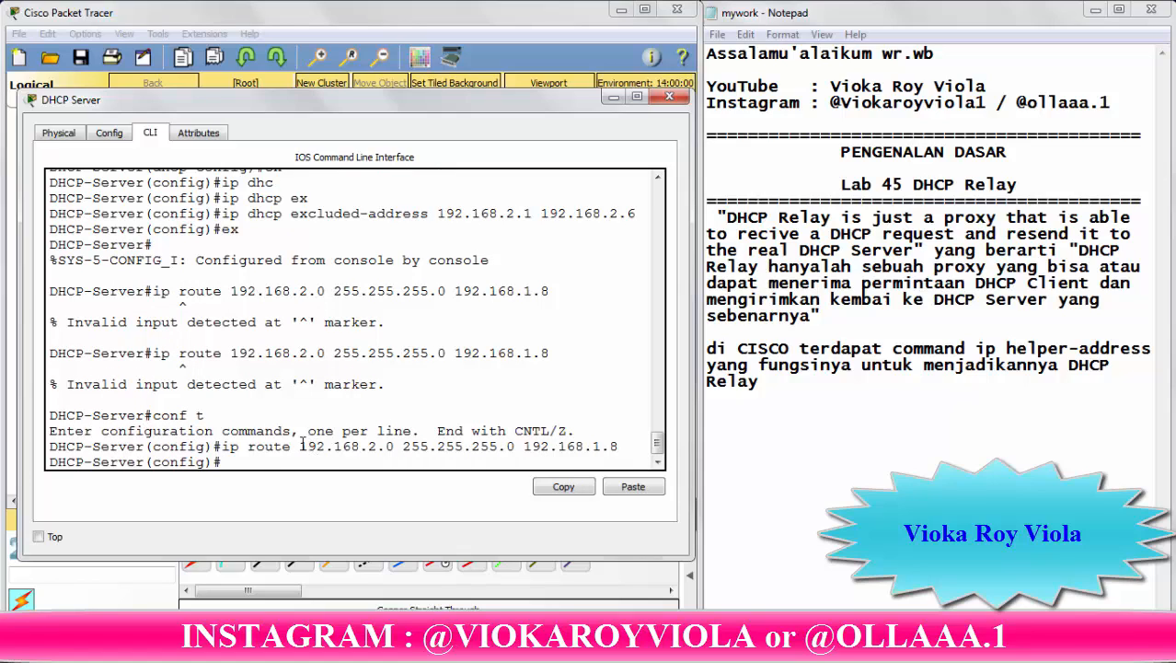
{"action": "left_click_drag", "start_coordinate": [300, 446], "coordinate": [525, 446]}
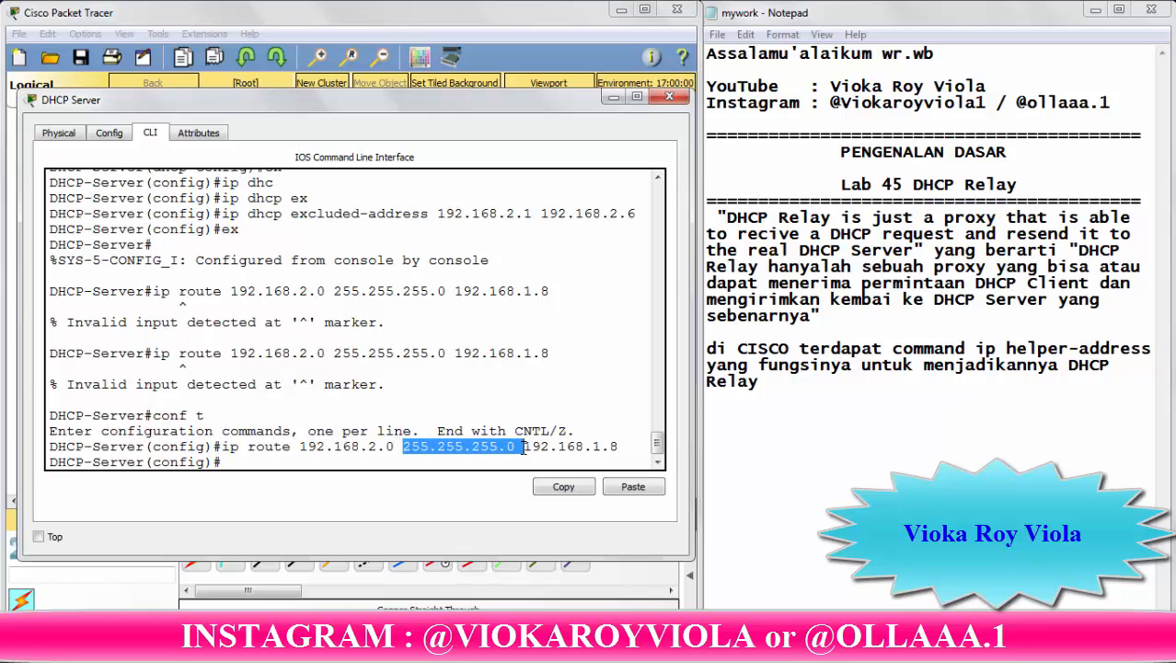
{"action": "left_click", "coordinate": [523, 446]}
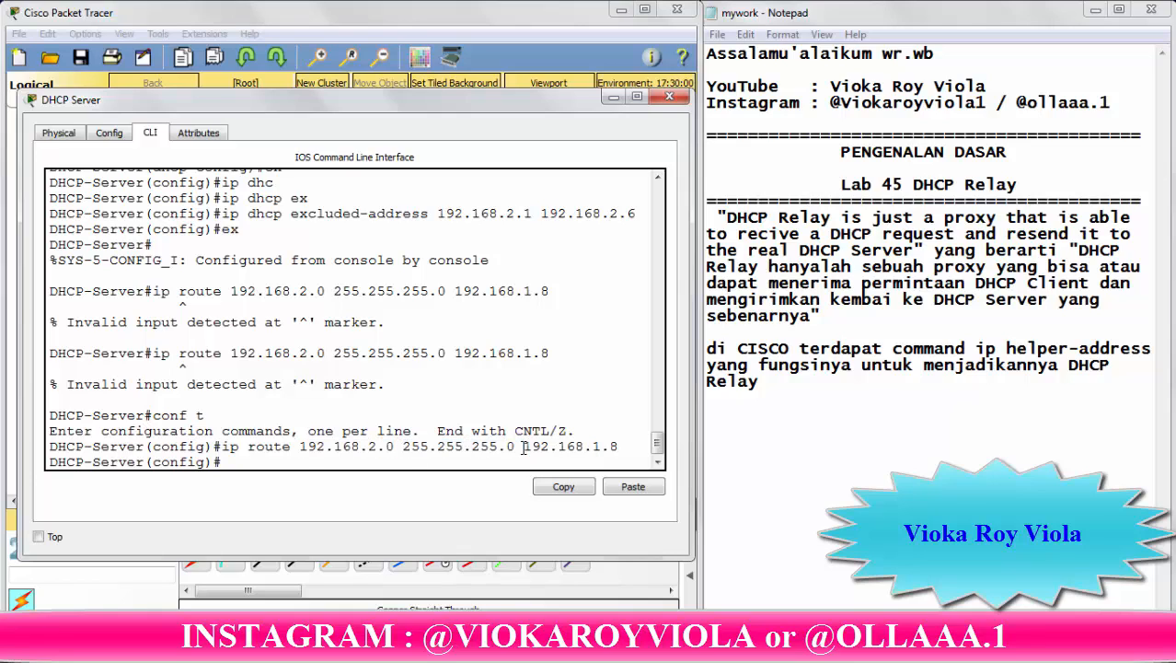
{"action": "left_click", "coordinate": [300, 446]}
{"action": "left_click_drag", "start_coordinate": [389, 451], "coordinate": [624, 447]}
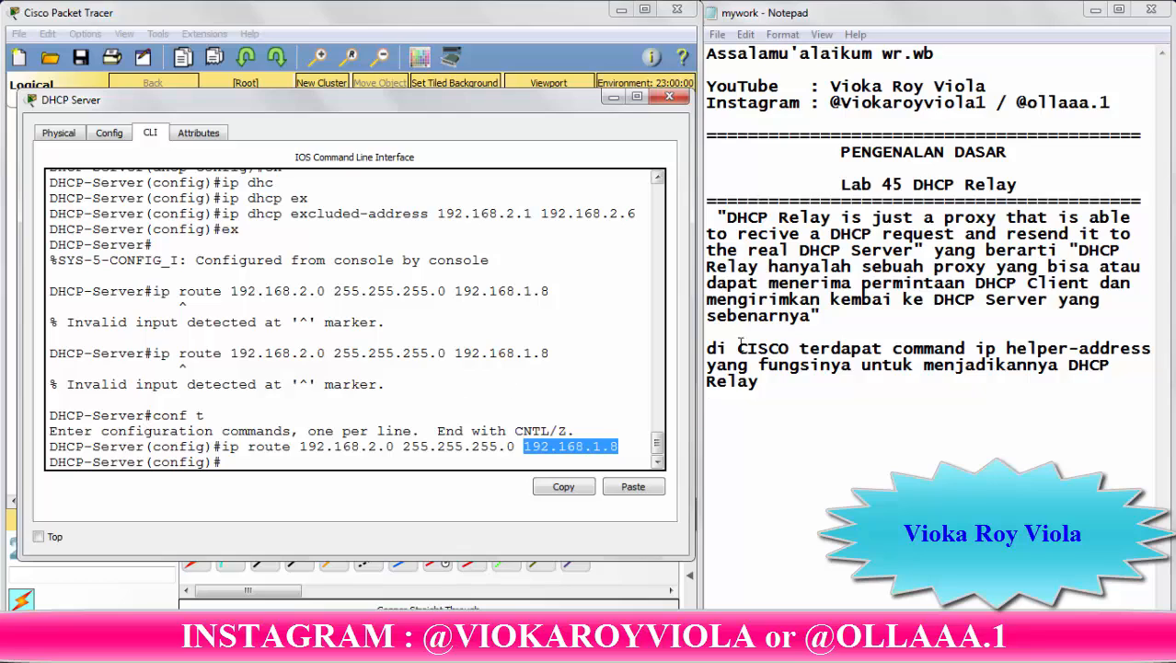
{"action": "left_click", "coordinate": [624, 448]}
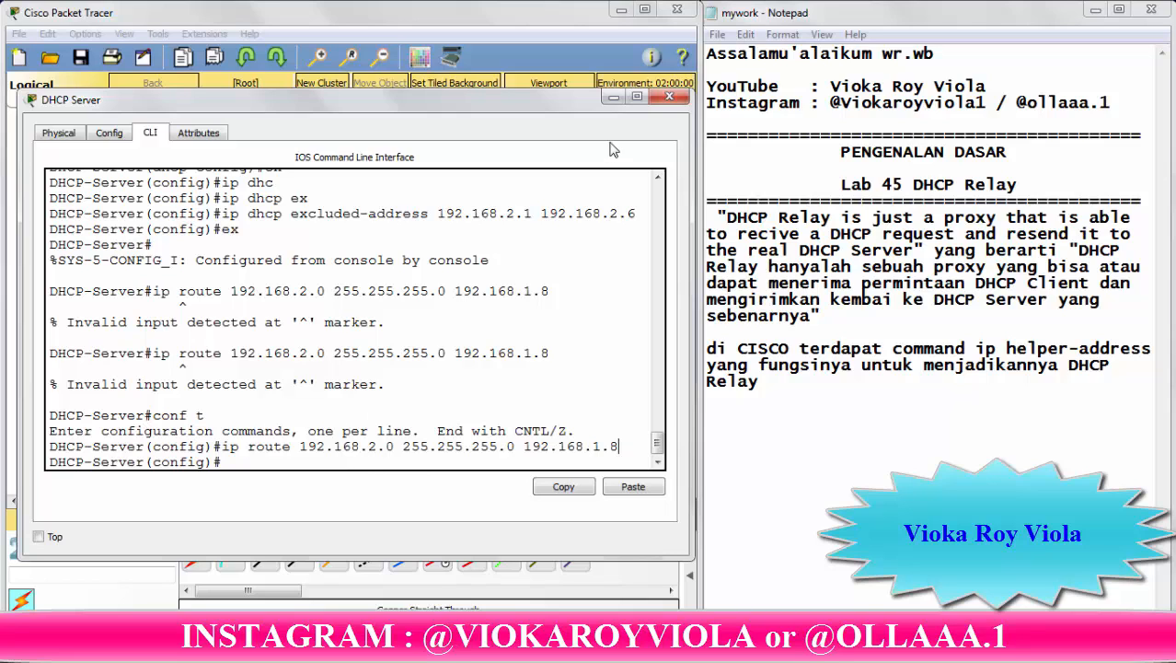
Return to the DHCP Relay router's command line and enter interface configuration mode for g0/1
{"action": "left_click", "coordinate": [614, 98]}
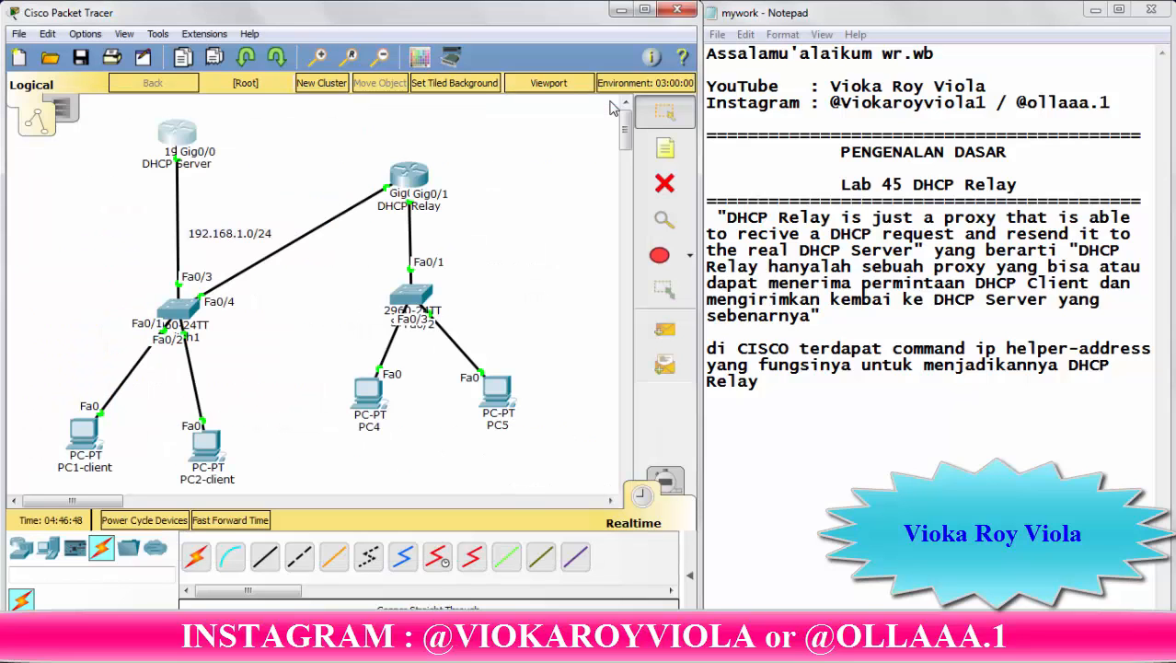
{"action": "left_click", "coordinate": [415, 173]}
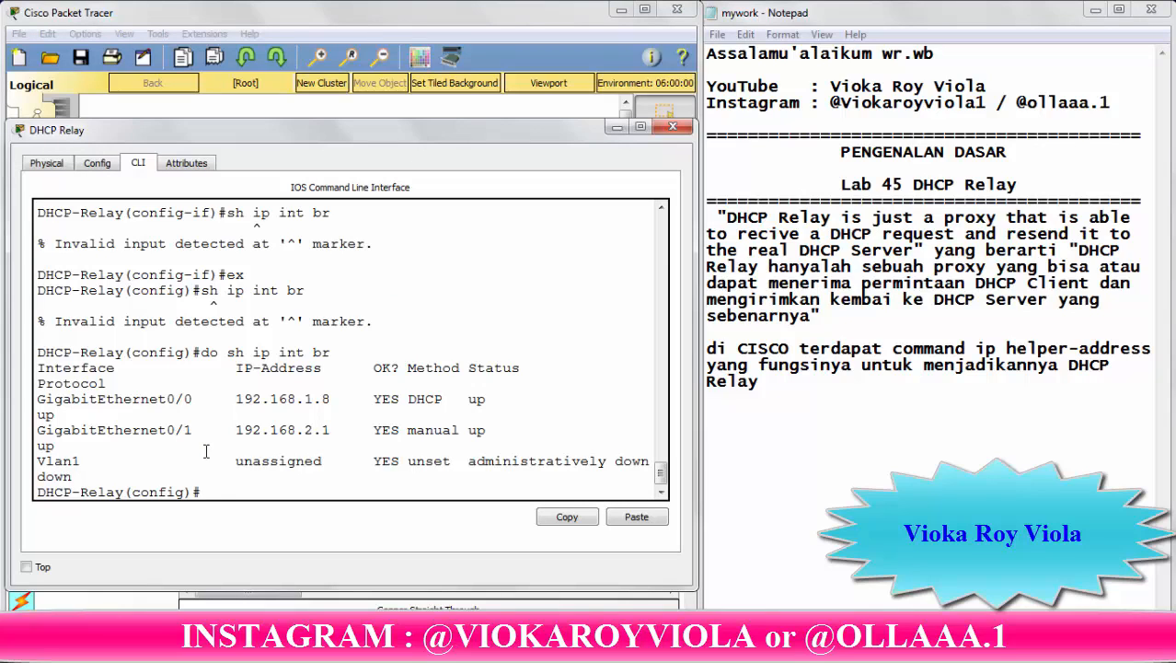
{"action": "type", "text": "int g0/1"}
{"action": "key", "text": "Return"}
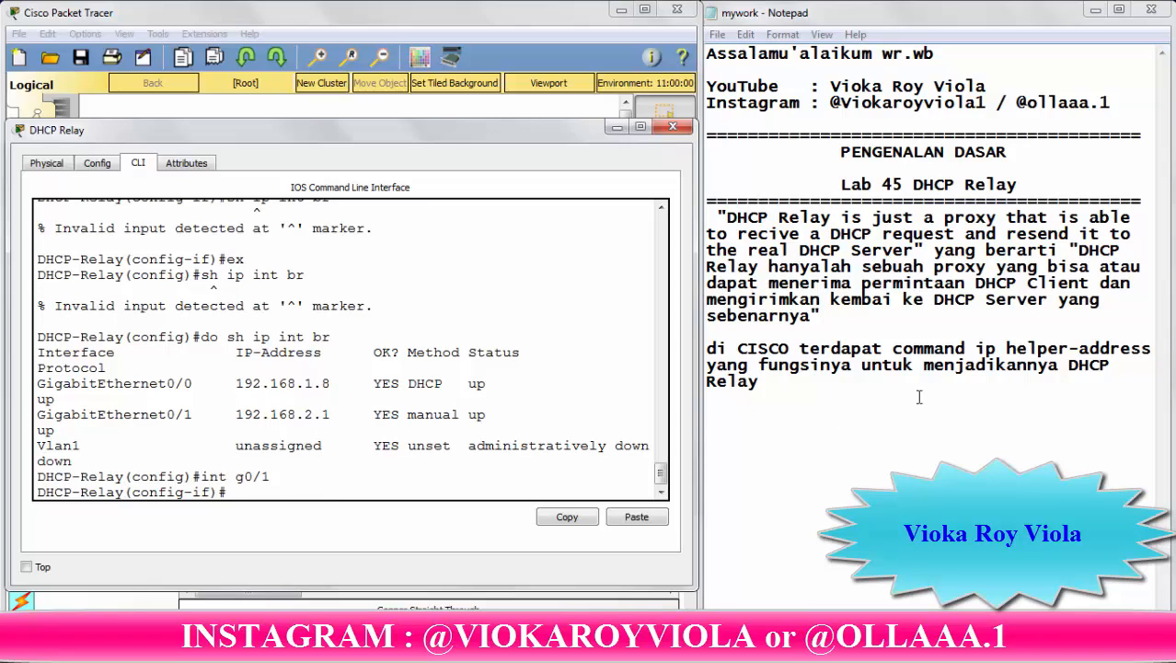
{"action": "left_click_drag", "start_coordinate": [975, 348], "coordinate": [1129, 364]}
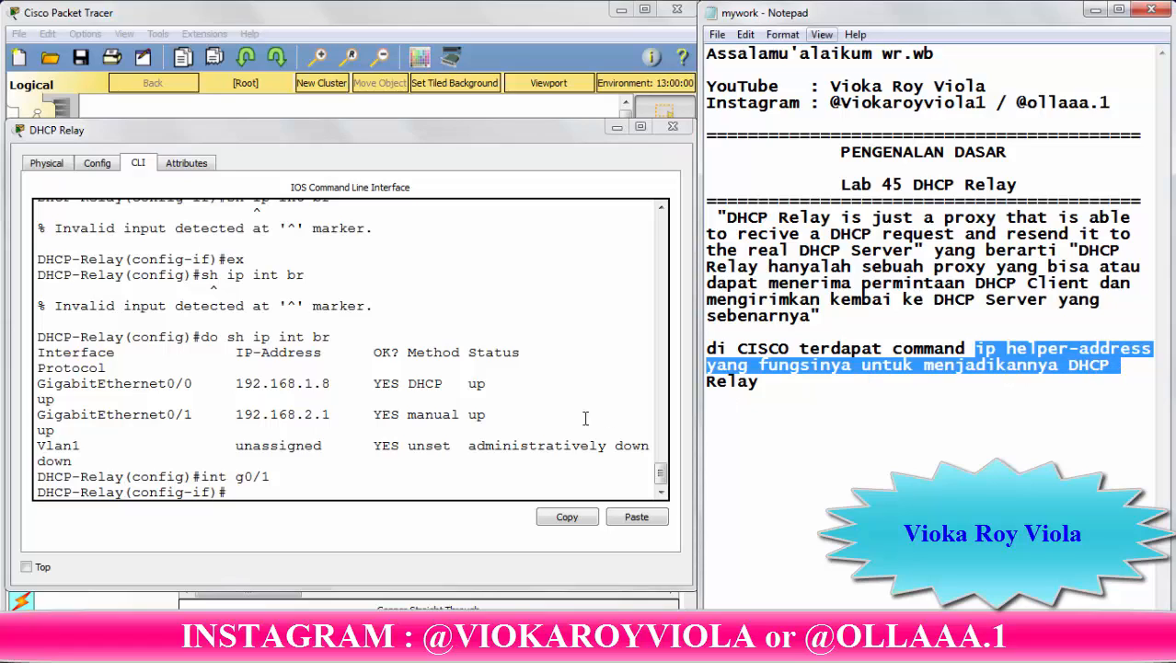
{"action": "left_click", "coordinate": [267, 491]}
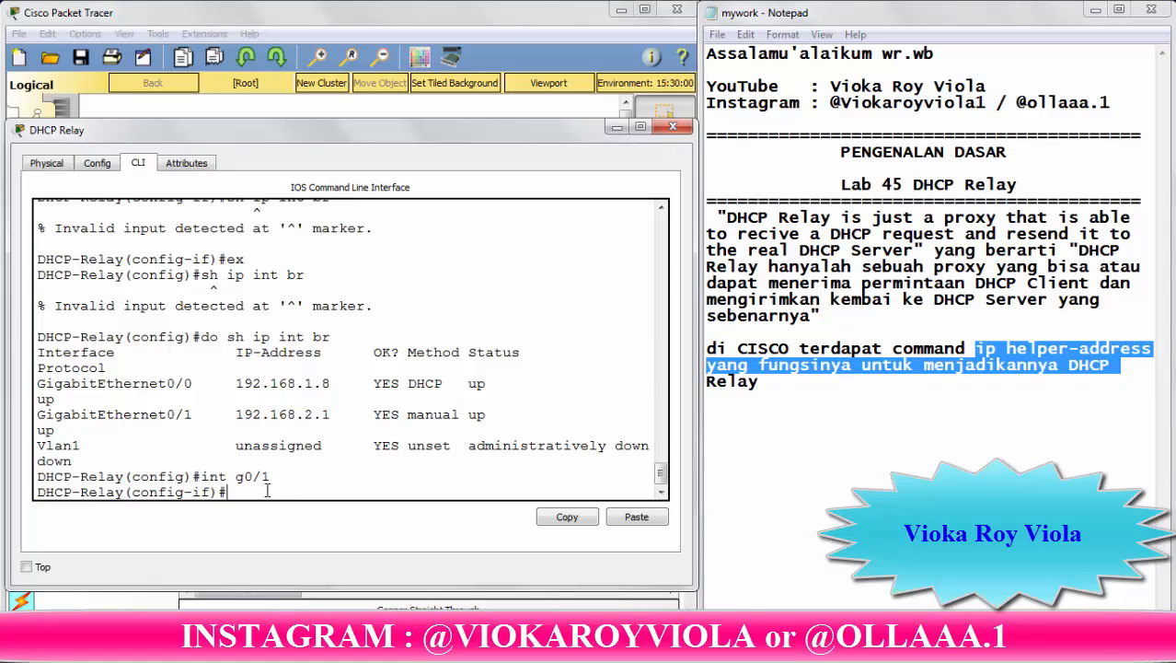
Set the IP helper address 192.168.1.1 on the DHCP Relay's g0/1 interface and return to global configuration mode
{"action": "type", "text": "iphel"}
{"action": "key", "text": "Tab"}
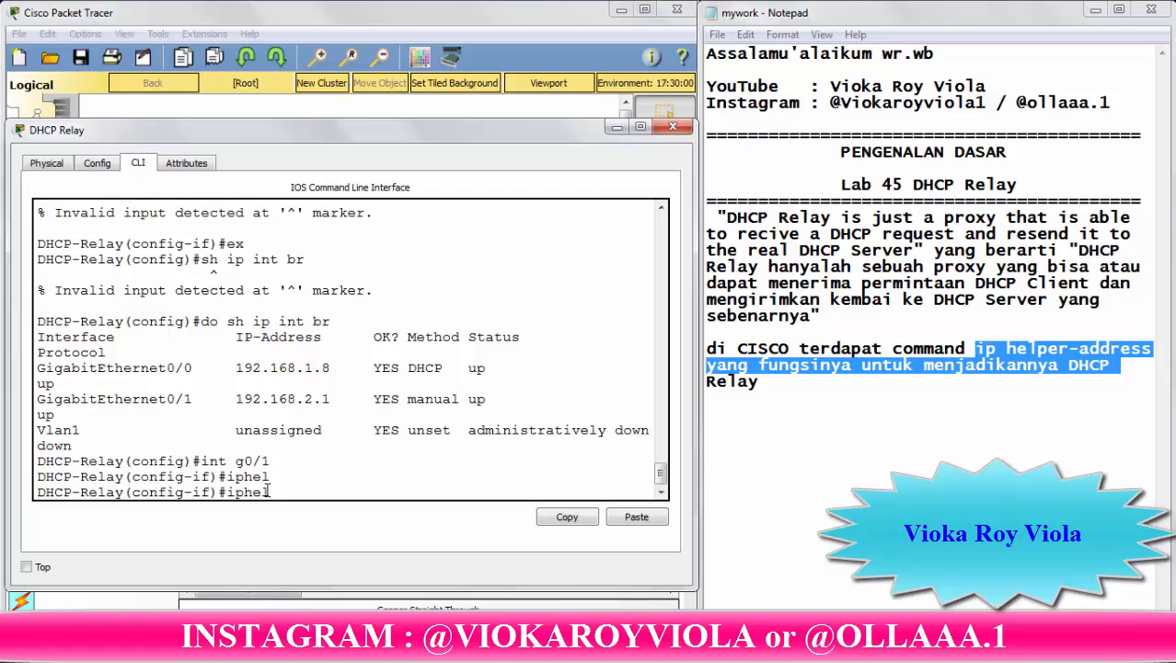
{"action": "key", "text": "BackSpace"}
{"action": "key", "text": "BackSpace"}
{"action": "key", "text": "BackSpace"}
{"action": "type", "text": "help"}
{"action": "key", "text": "Tab"}
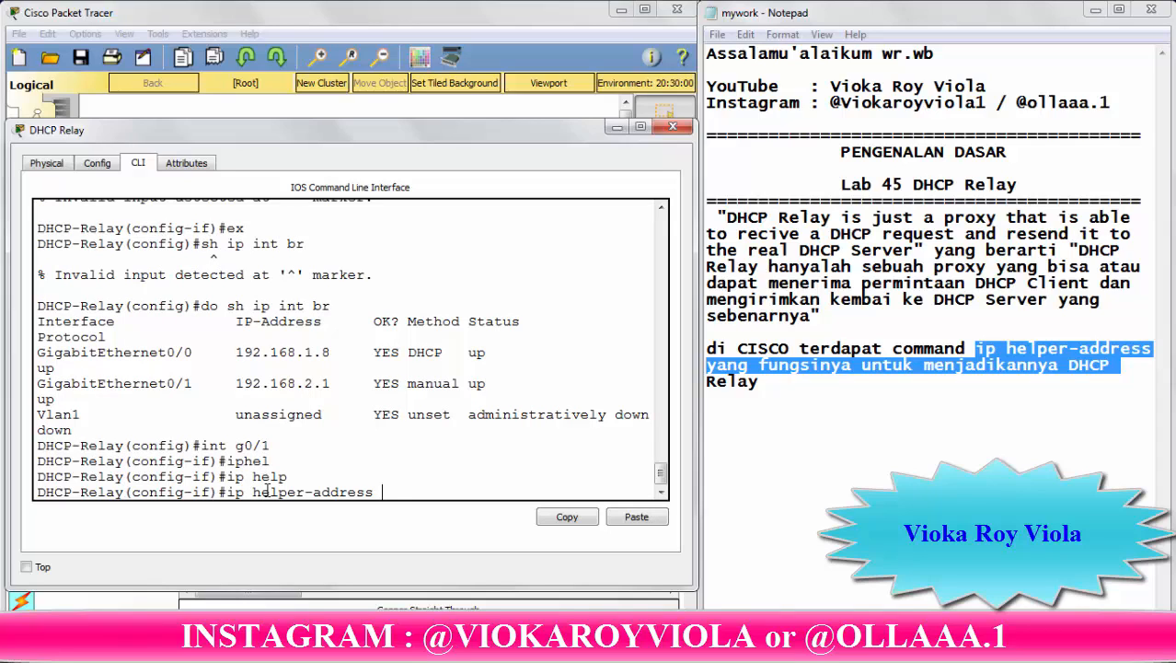
{"action": "type", "text": "192.168.1.1"}
{"action": "left_click_drag", "start_coordinate": [254, 491], "coordinate": [478, 490]}
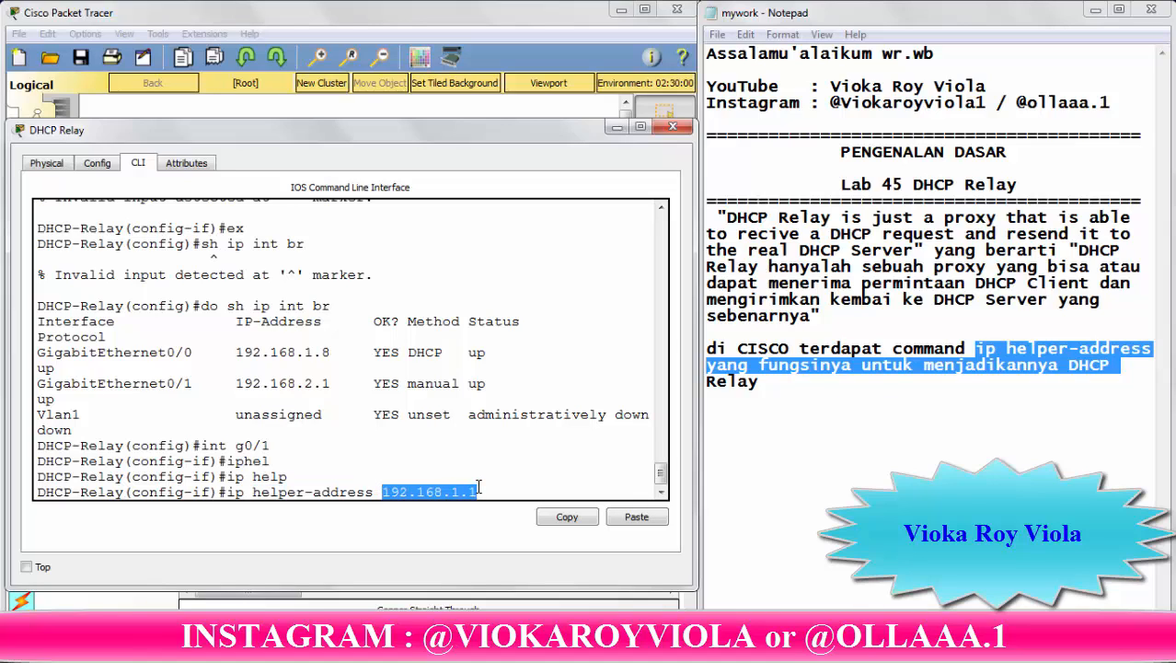
{"action": "left_click", "coordinate": [479, 487]}
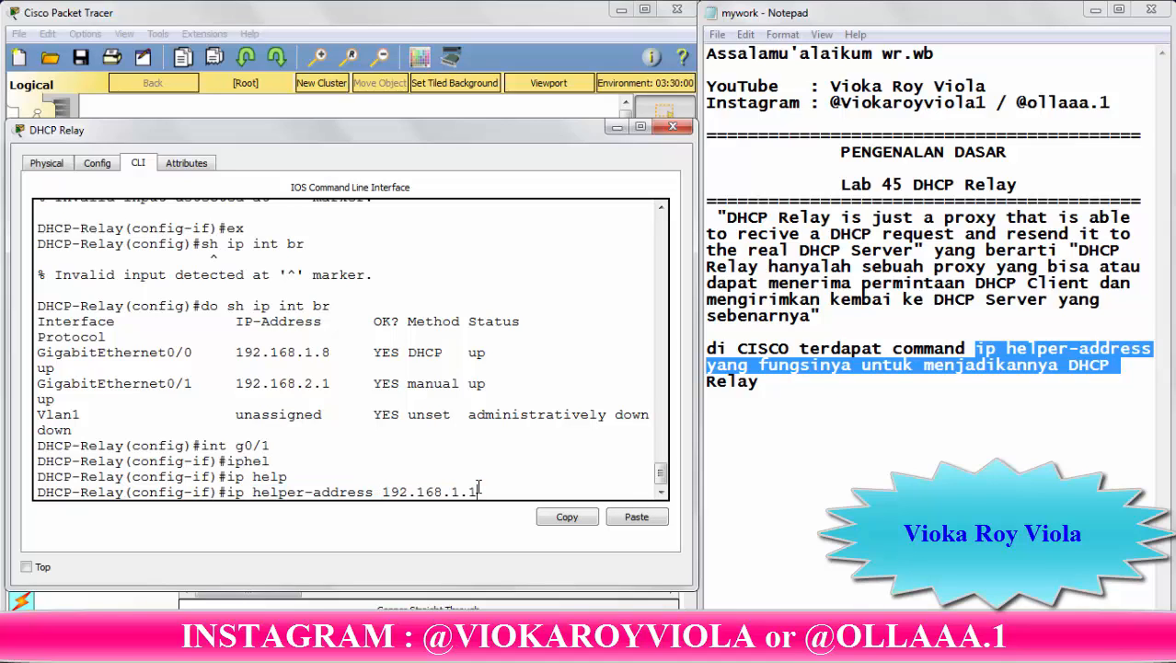
{"action": "key", "text": "Return"}
{"action": "key", "text": "Return"}
{"action": "key", "text": "Return"}
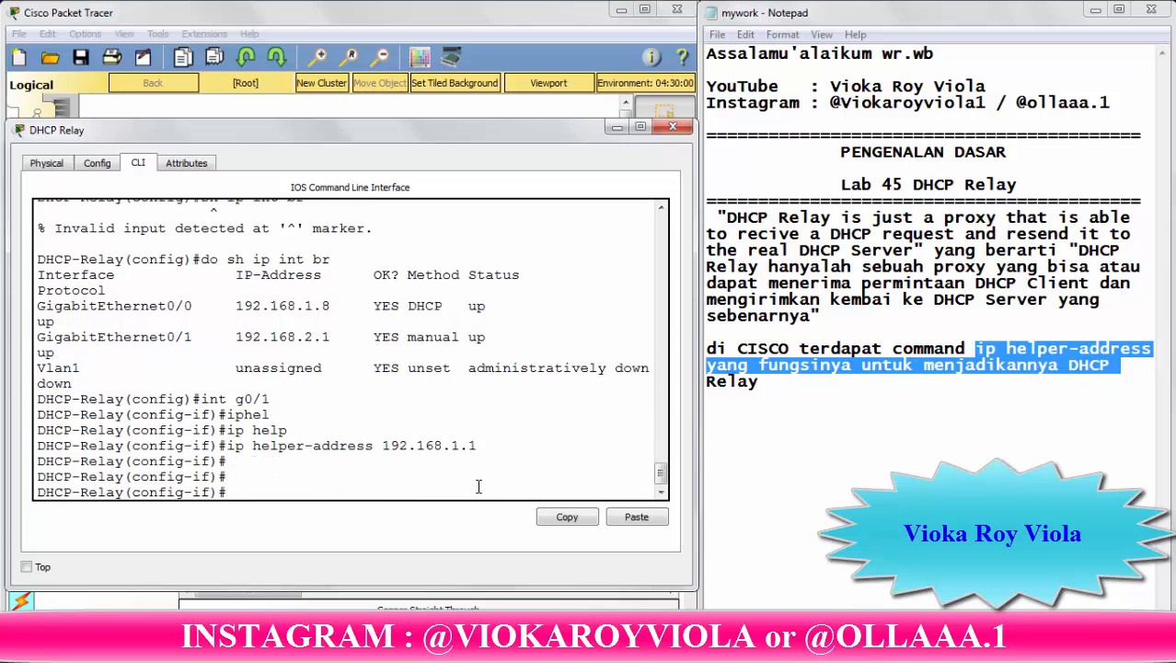
{"action": "type", "text": "ex"}
{"action": "key", "text": "Return"}
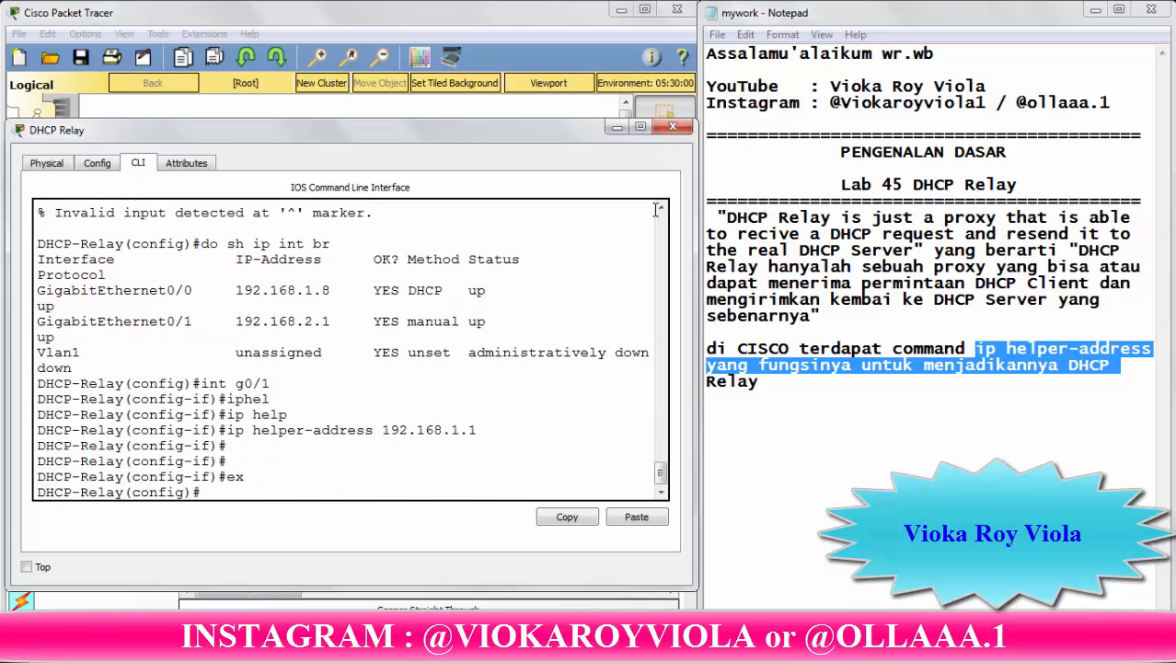
Open PC4's device window from the topology, then move and narrow it so it fits beside the notes
{"action": "left_click", "coordinate": [617, 125]}
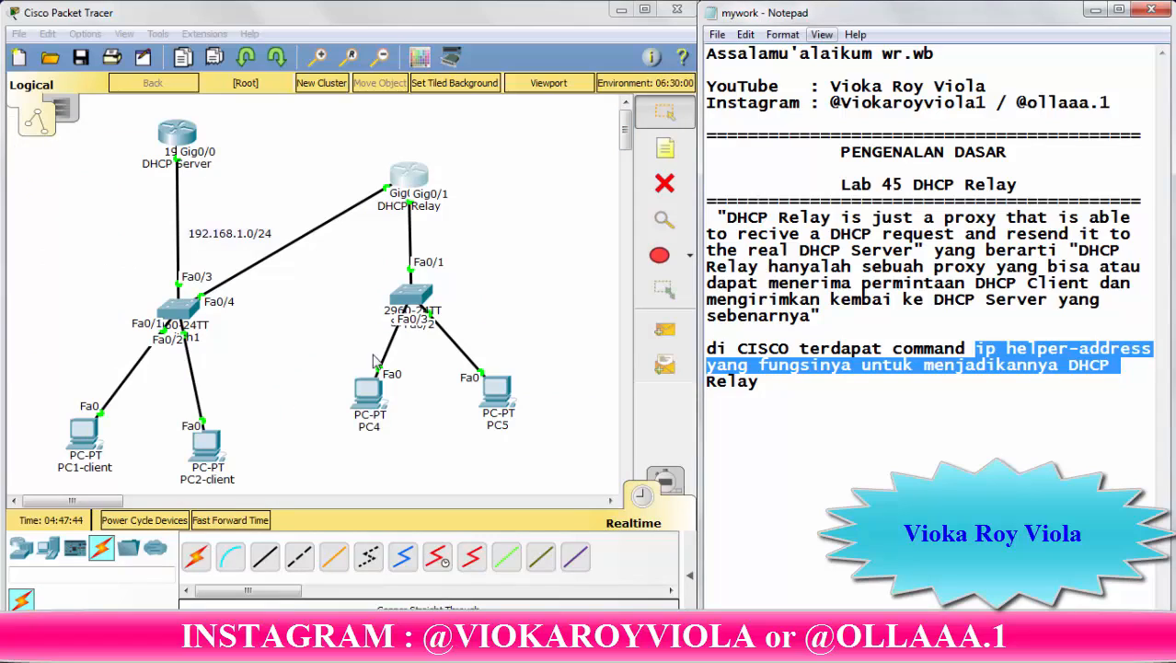
{"action": "left_click", "coordinate": [372, 389]}
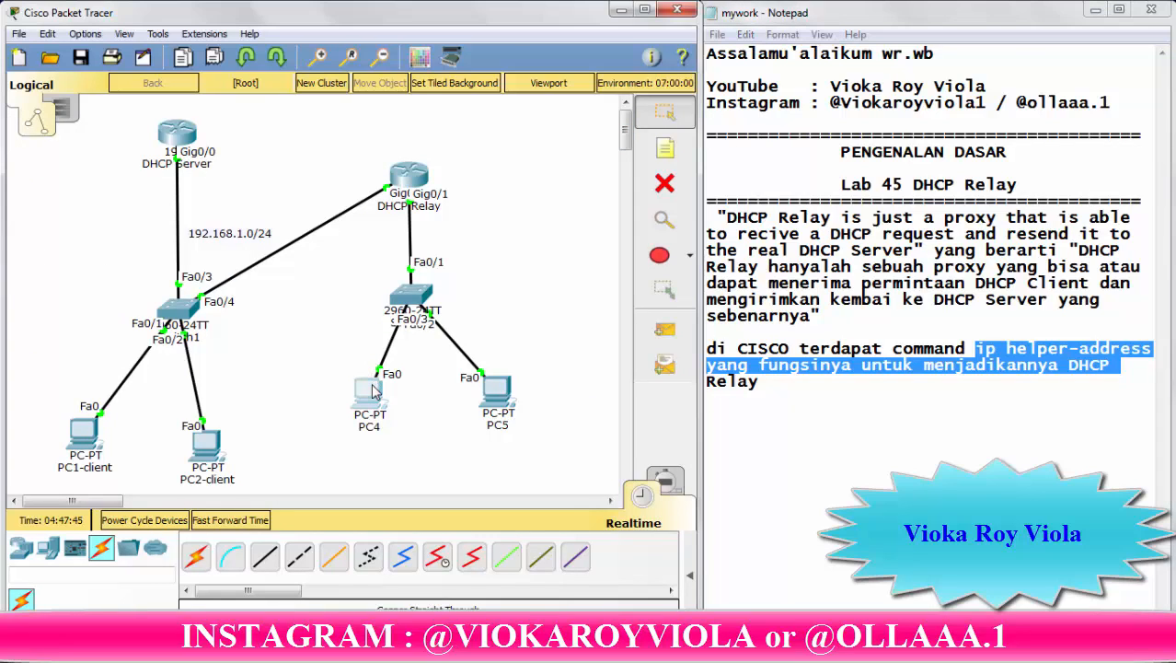
{"action": "left_click", "coordinate": [372, 389]}
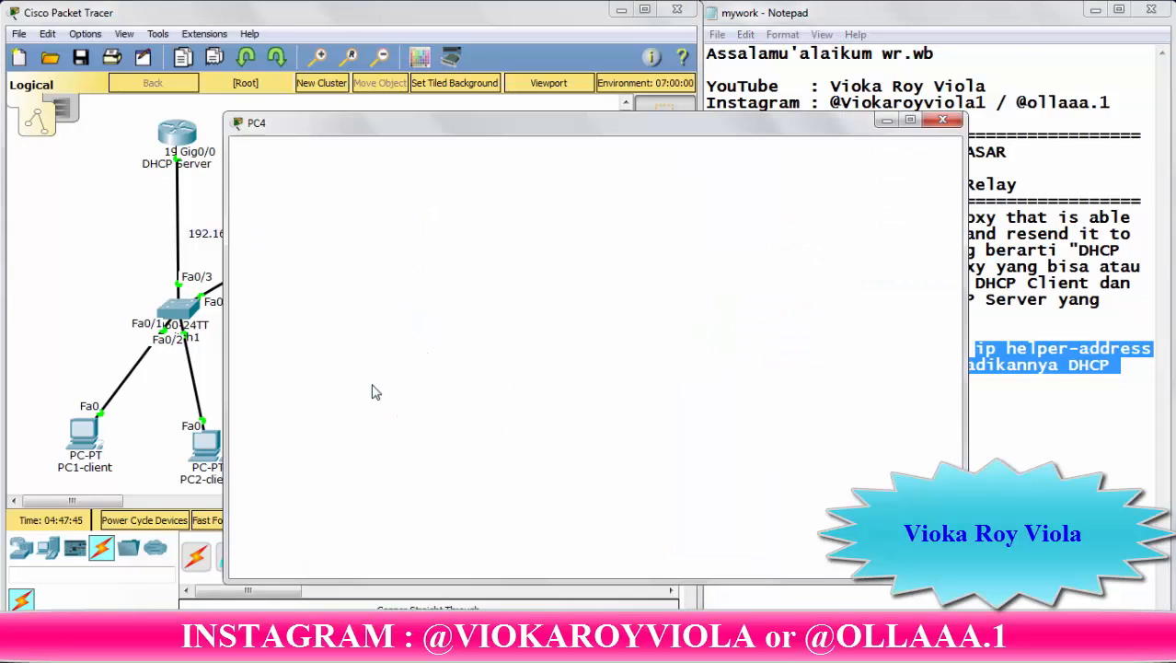
{"action": "left_click_drag", "start_coordinate": [525, 129], "coordinate": [310, 109]}
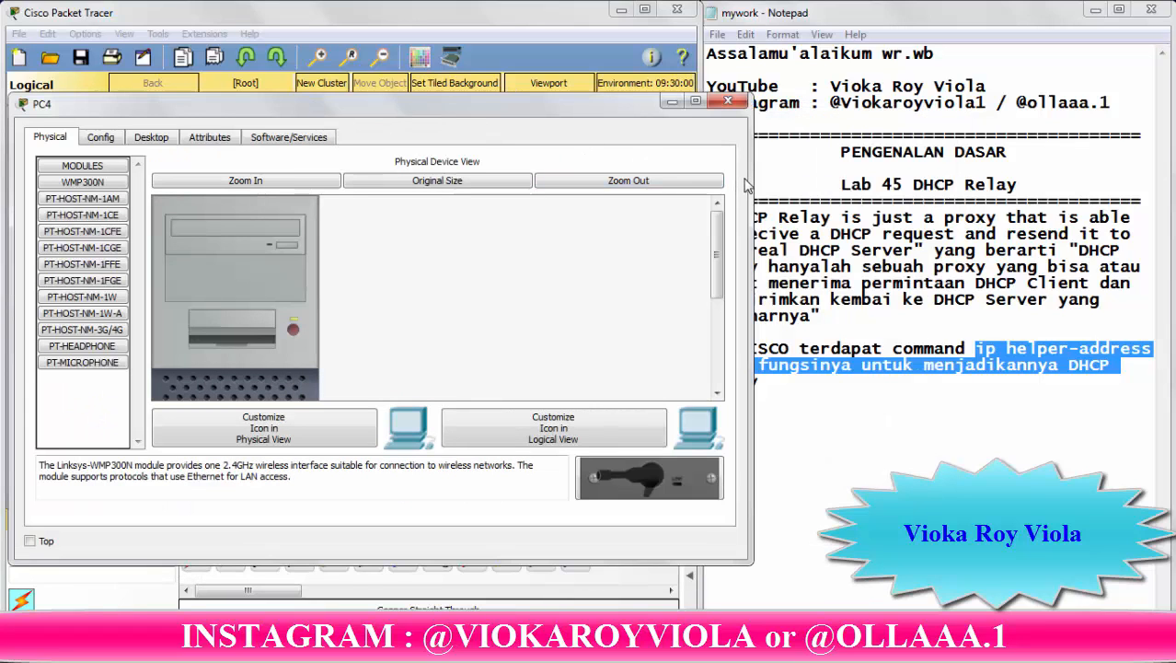
{"action": "left_click", "coordinate": [756, 181]}
{"action": "left_click", "coordinate": [676, 173]}
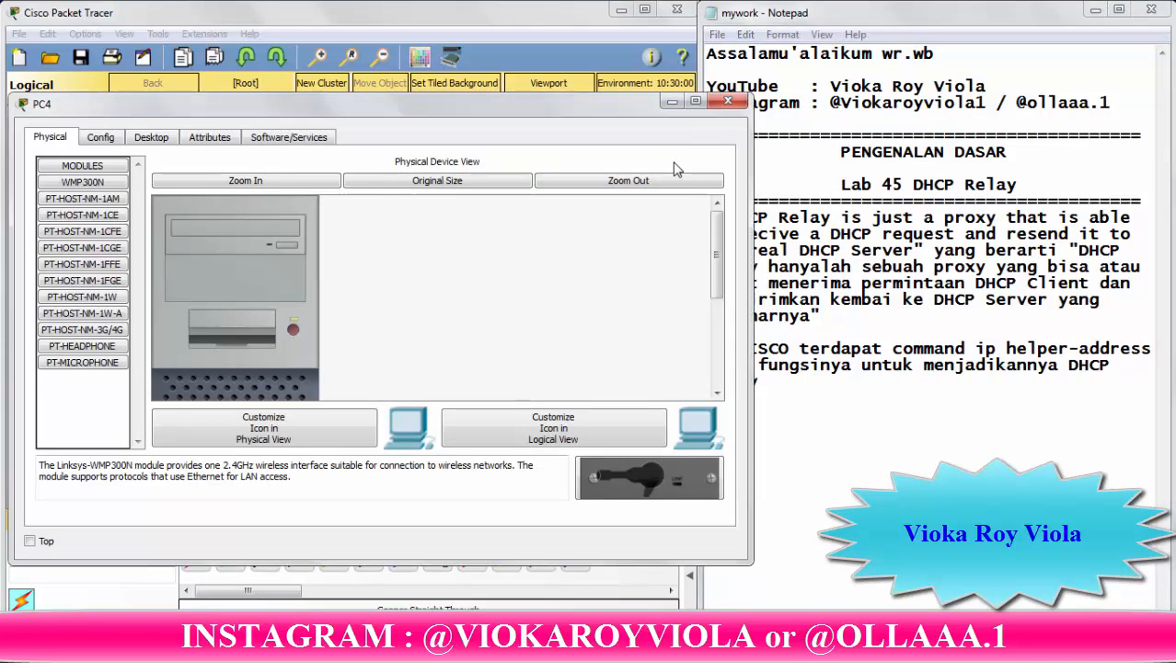
{"action": "left_click_drag", "start_coordinate": [752, 173], "coordinate": [679, 174]}
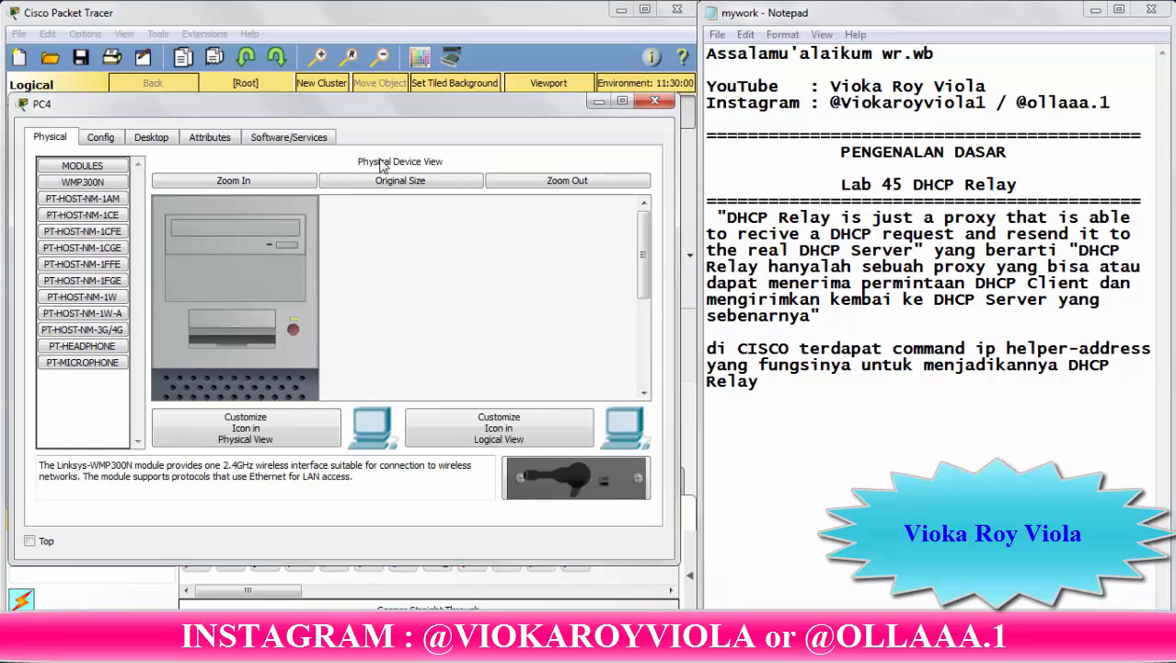
Set PC4's IPv4 configuration to DHCP, switching to Static and back to DHCP to repeat the address request
{"action": "left_click", "coordinate": [156, 140]}
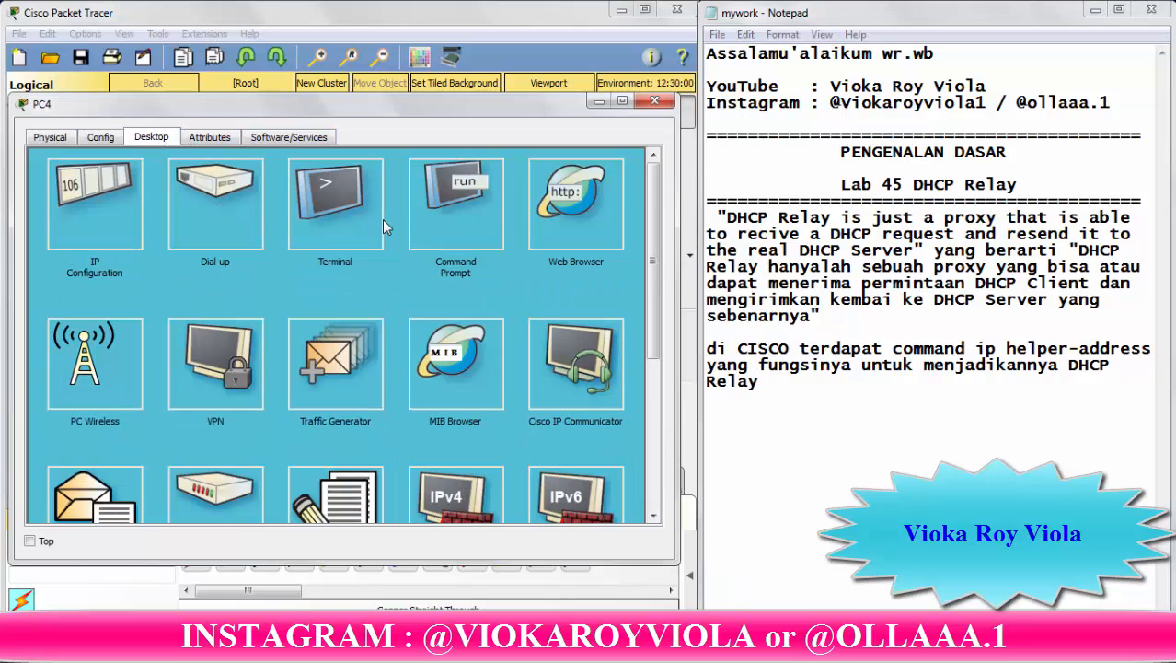
{"action": "left_click", "coordinate": [120, 197]}
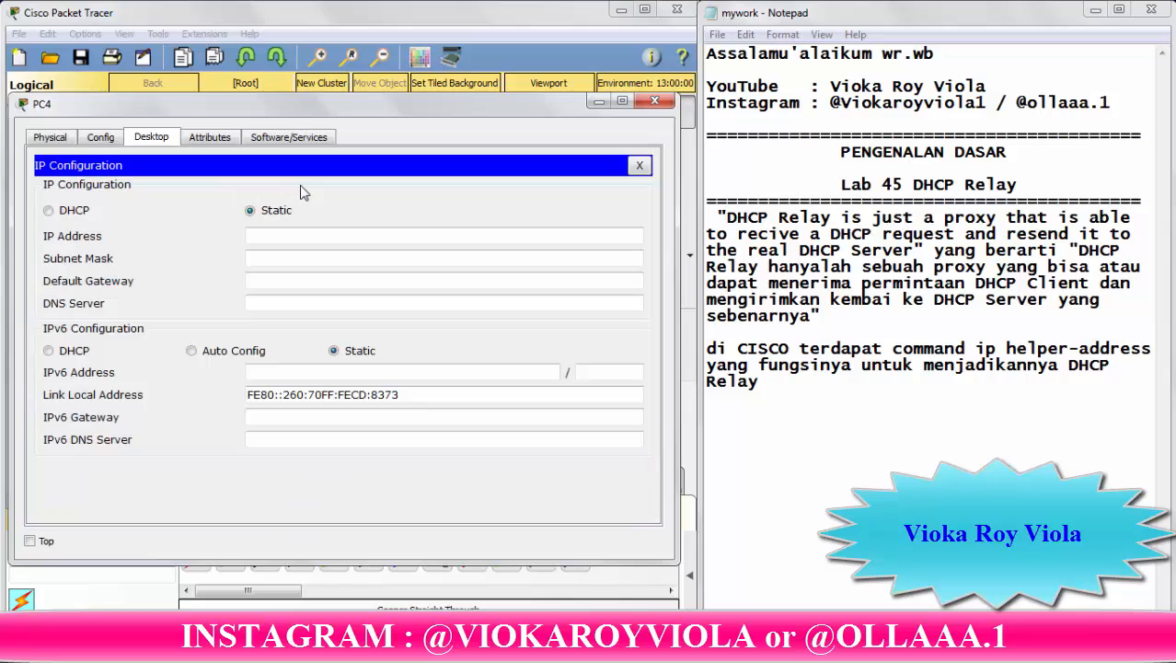
{"action": "left_click", "coordinate": [76, 211]}
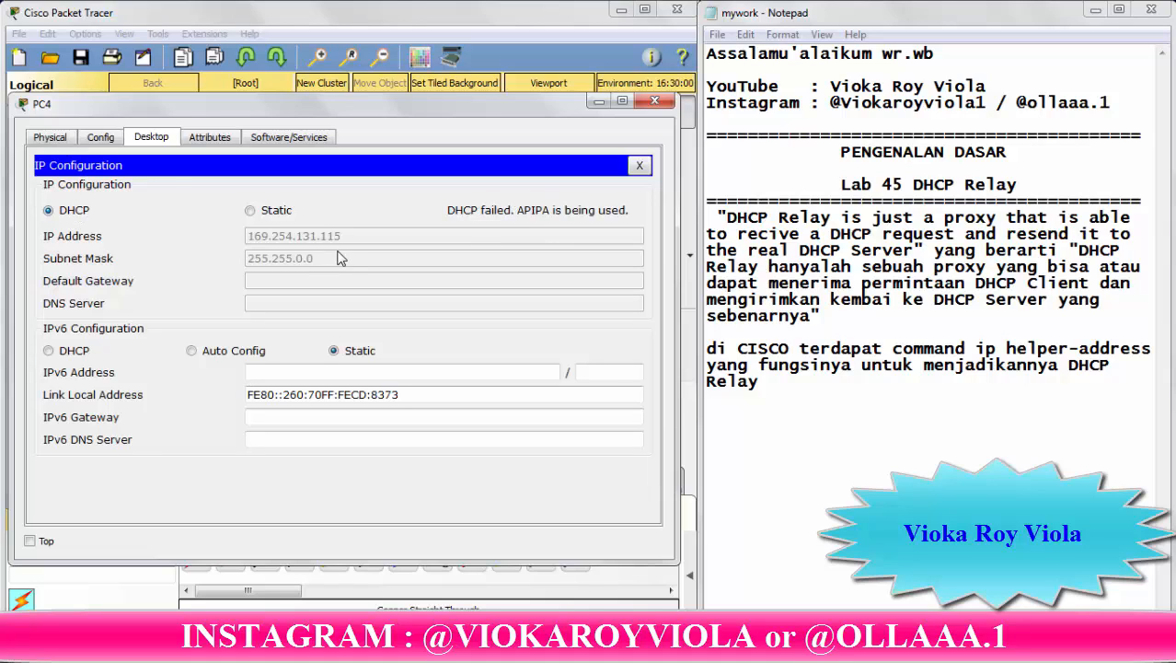
{"action": "left_click", "coordinate": [250, 211]}
{"action": "left_click", "coordinate": [50, 211]}
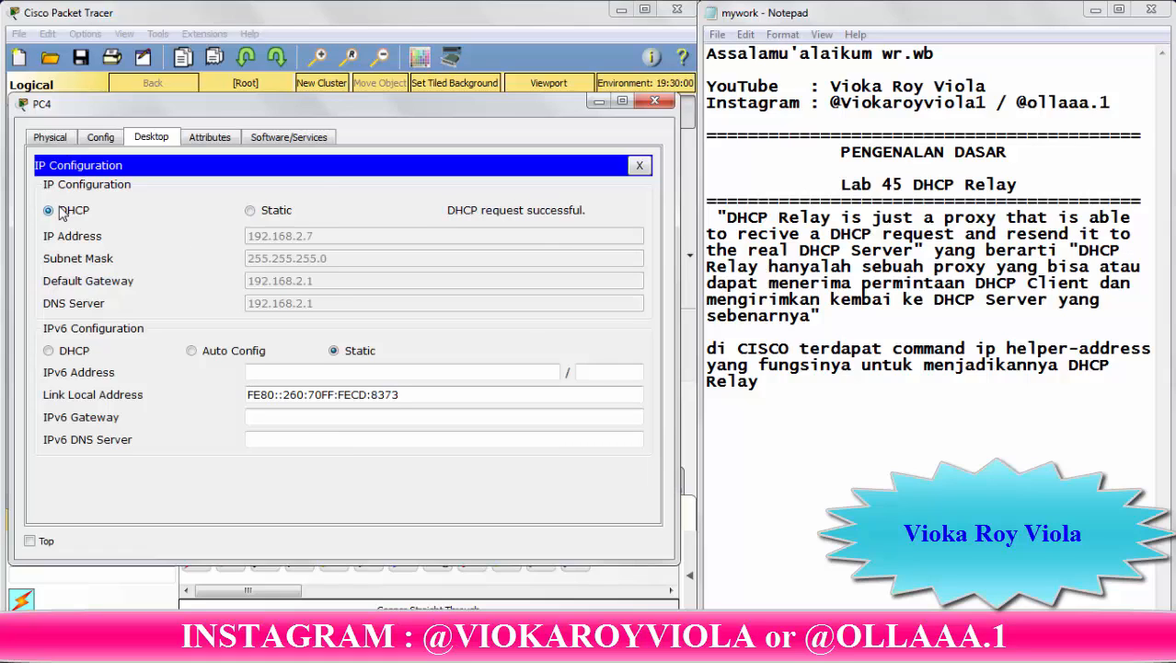
Minimize PC4's window, open PC5's device window, and move and narrow it to fit beside the notes
{"action": "left_click", "coordinate": [599, 102]}
{"action": "left_click", "coordinate": [489, 393]}
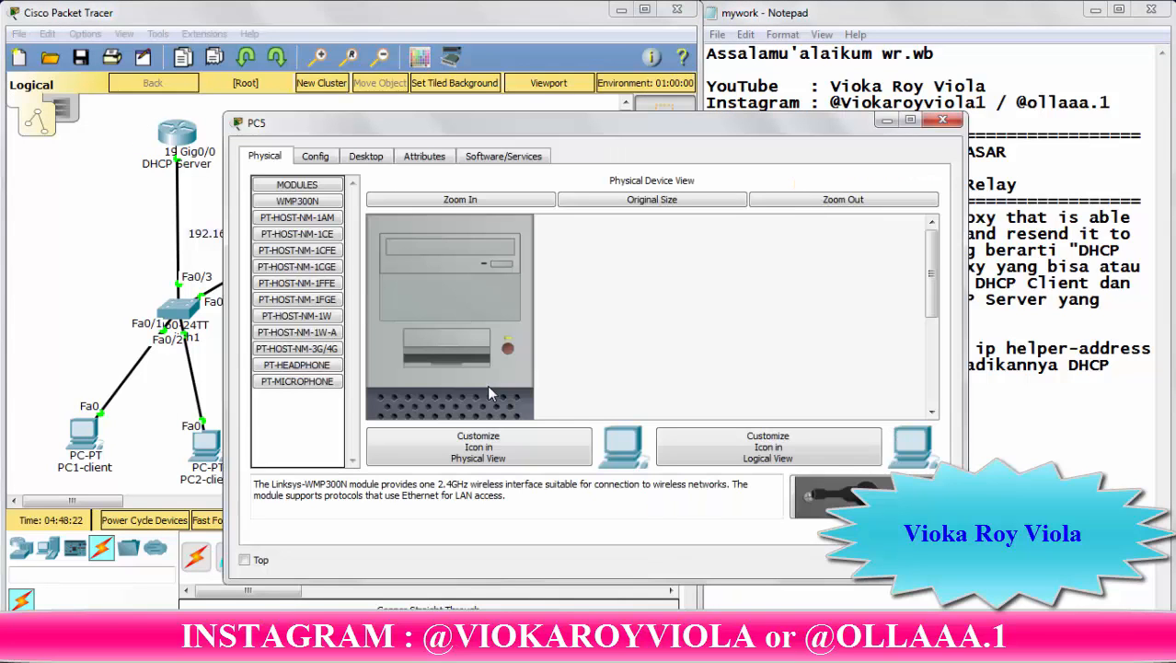
{"action": "left_click_drag", "start_coordinate": [491, 123], "coordinate": [283, 156]}
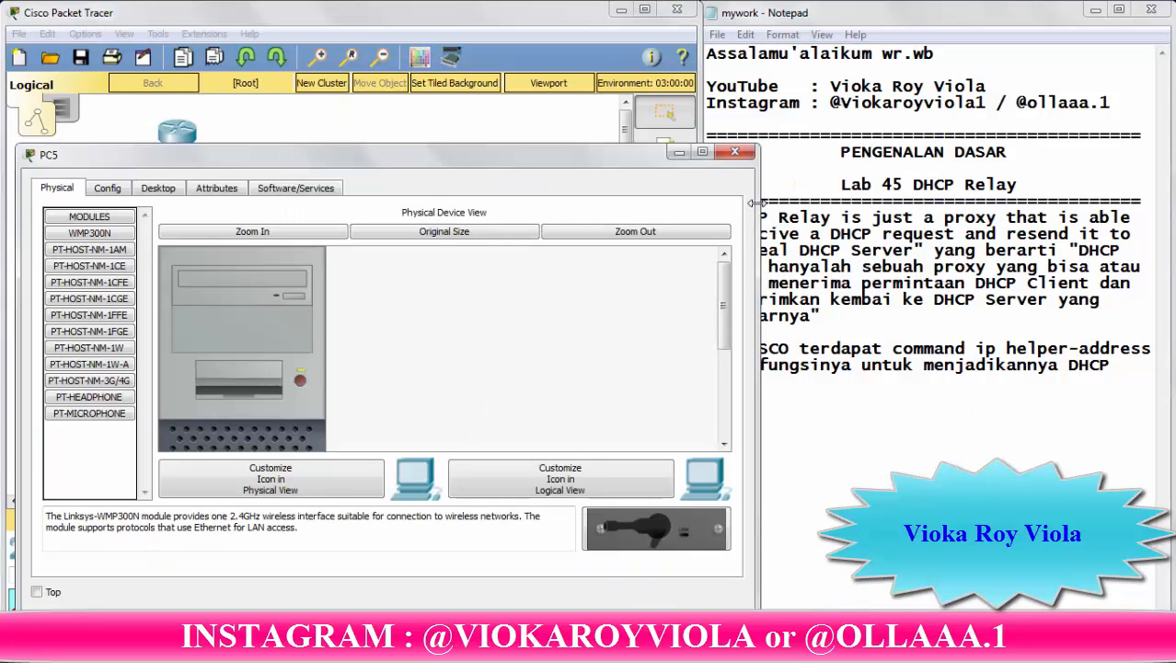
{"action": "left_click_drag", "start_coordinate": [755, 206], "coordinate": [705, 204]}
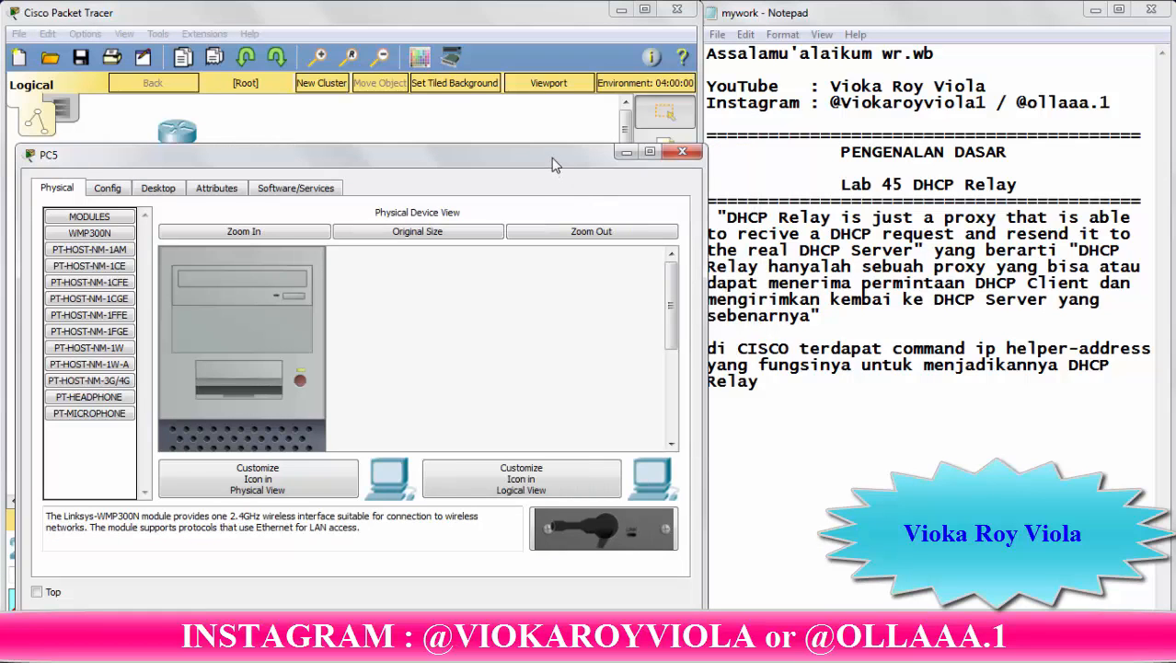
Set PC5's IPv4 configuration to DHCP, close its IP Configuration, and minimize the PC5 window to return to the topology
{"action": "left_click_drag", "start_coordinate": [551, 157], "coordinate": [539, 97]}
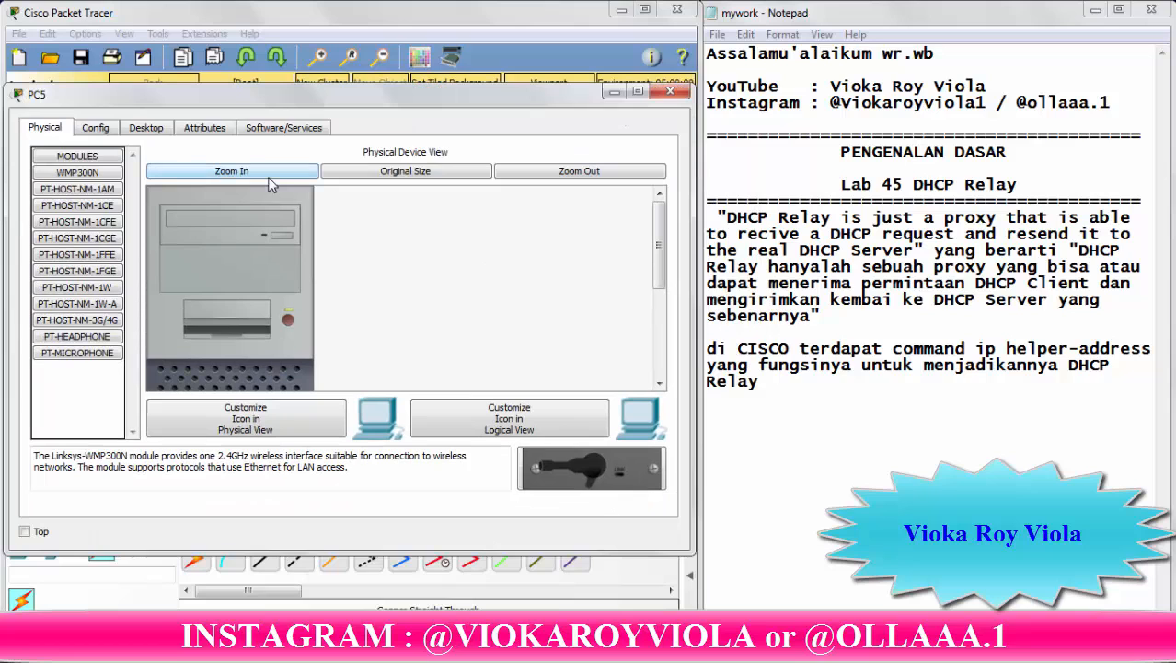
{"action": "left_click", "coordinate": [161, 132]}
{"action": "left_click", "coordinate": [112, 213]}
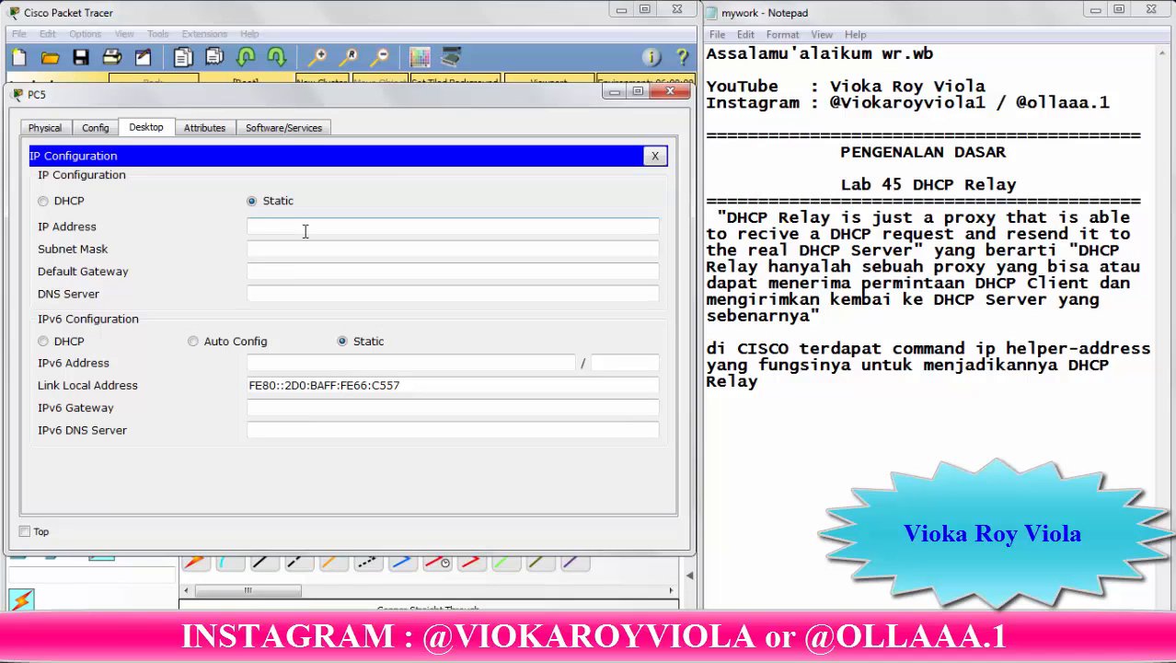
{"action": "left_click", "coordinate": [43, 201]}
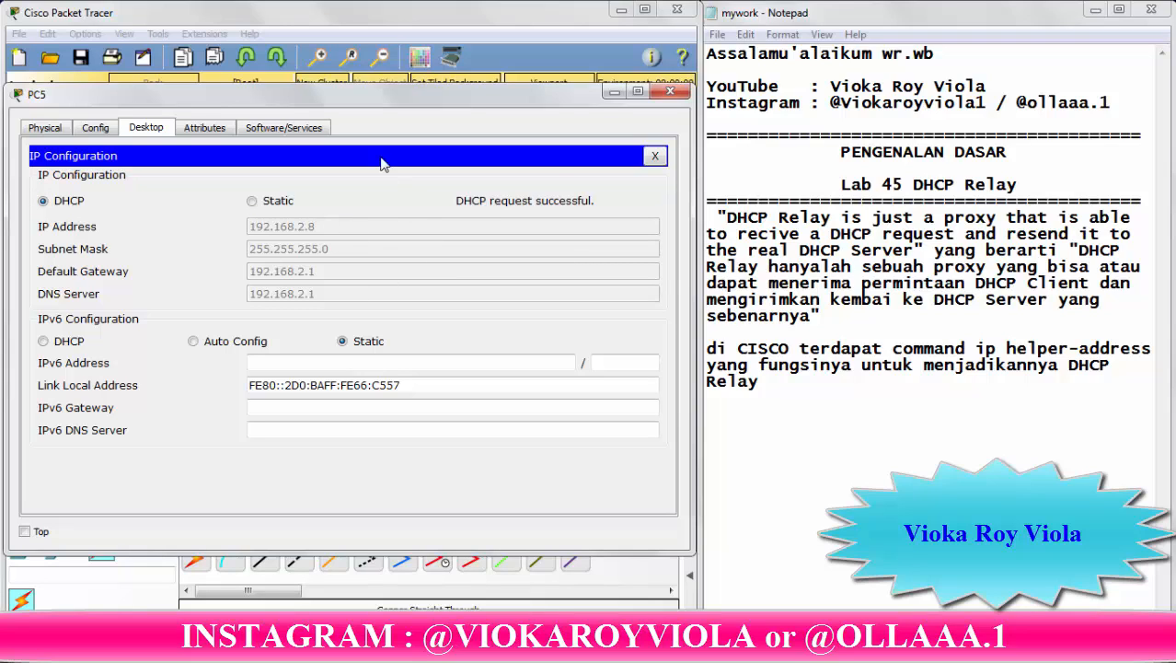
{"action": "left_click", "coordinate": [655, 157]}
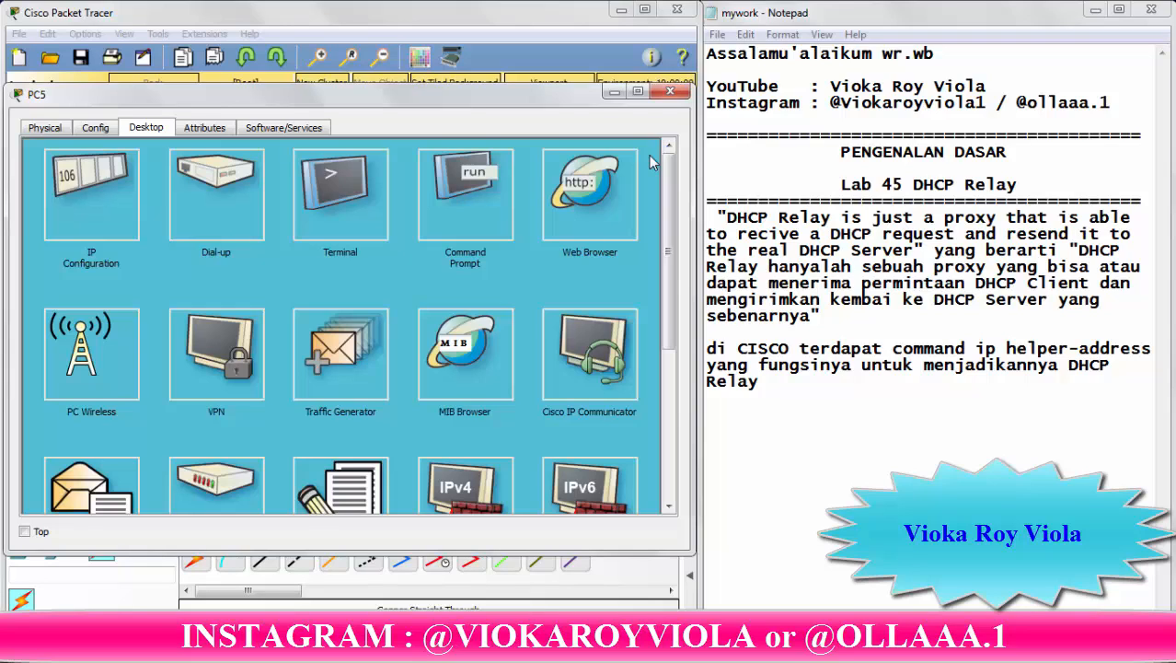
{"action": "left_click", "coordinate": [618, 95]}
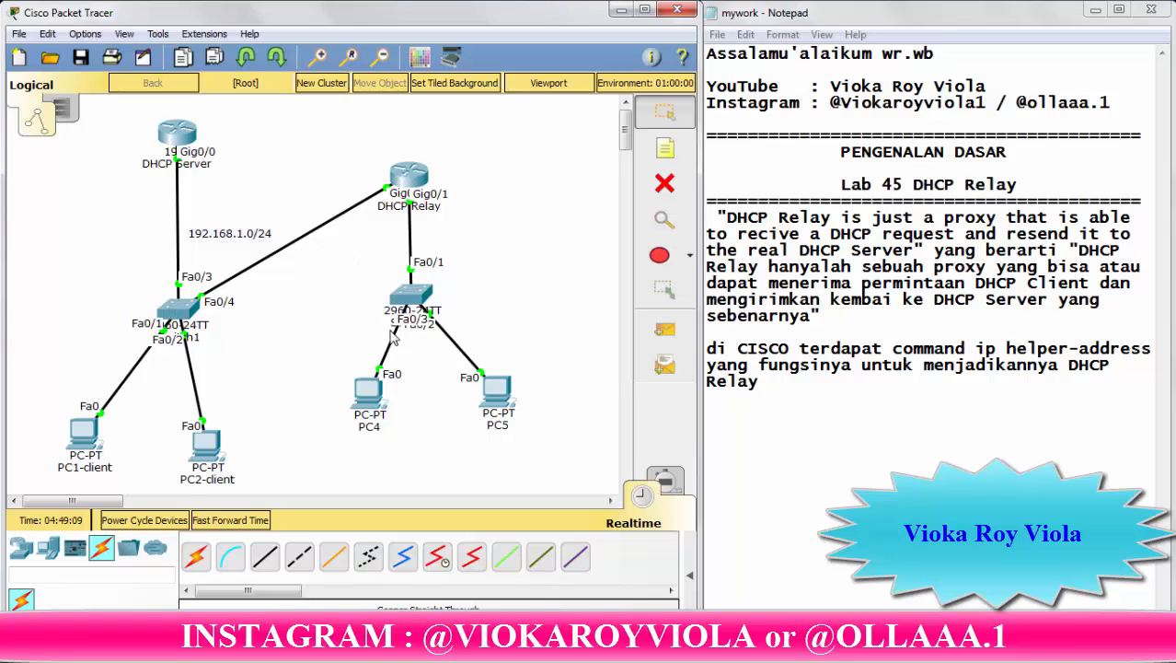
Inspect PC4's port, IP address and gateway summary directly in the topology
{"action": "mouse_move", "coordinate": [375, 411]}
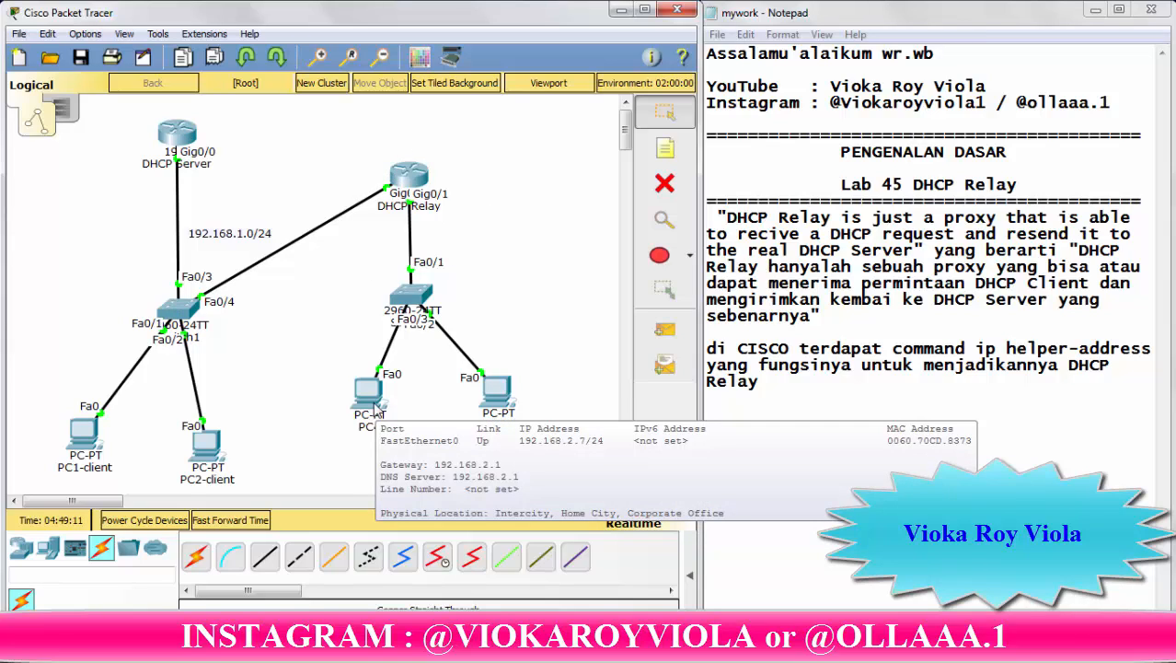